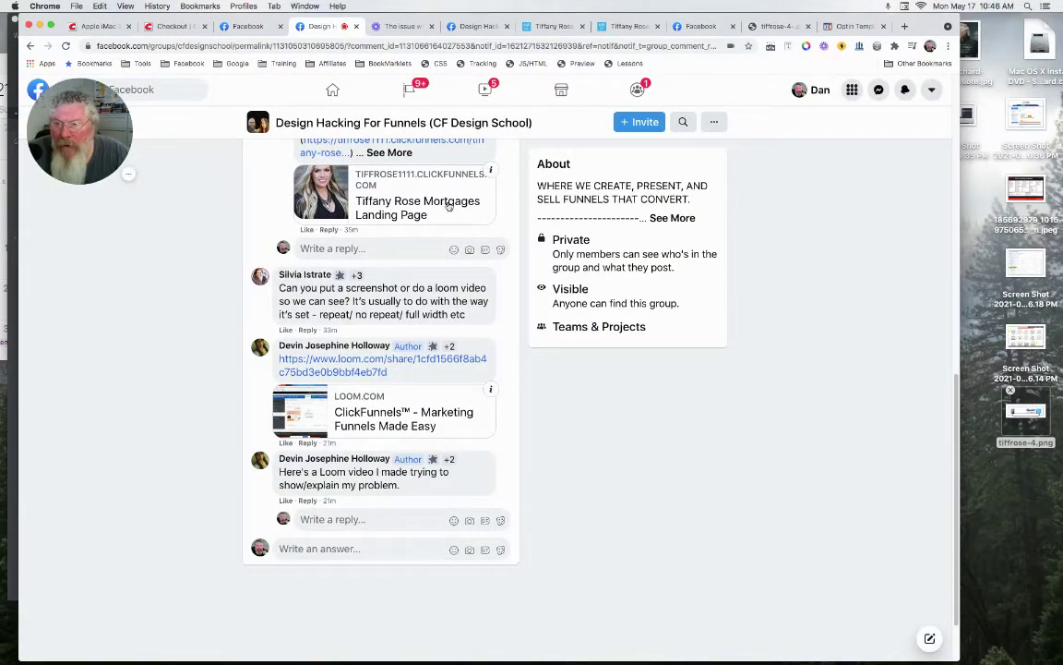
# Compare the mortgage landing page header with the restaurant recommendations page, closing the developer tools on the restaurant page
pyautogui.click(551, 28)
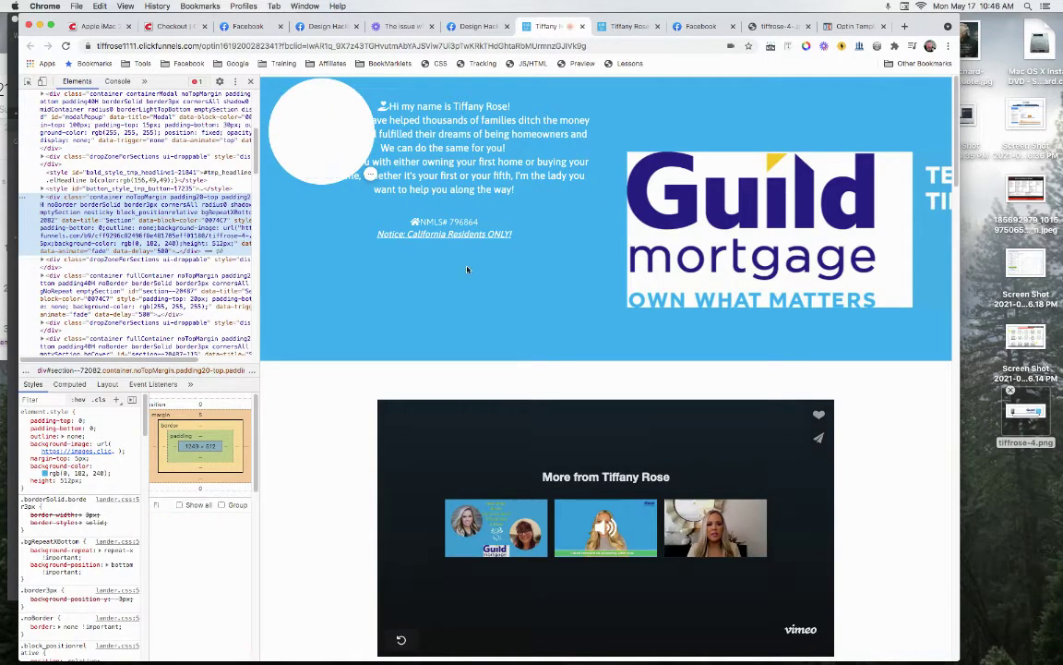
pyautogui.click(617, 28)
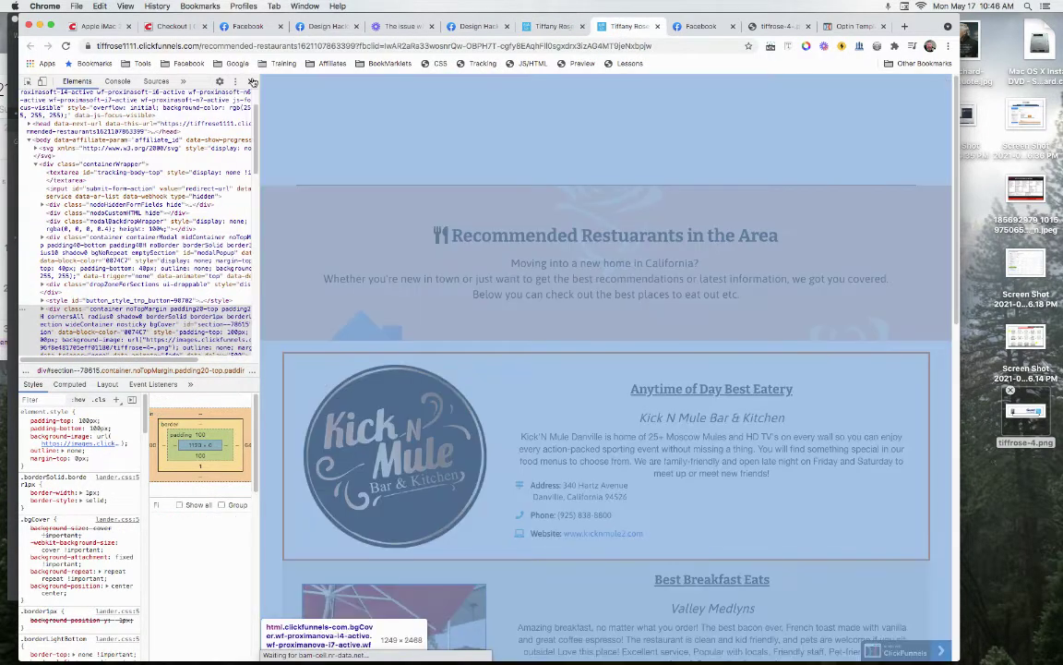
pyautogui.press('super+alt+i')
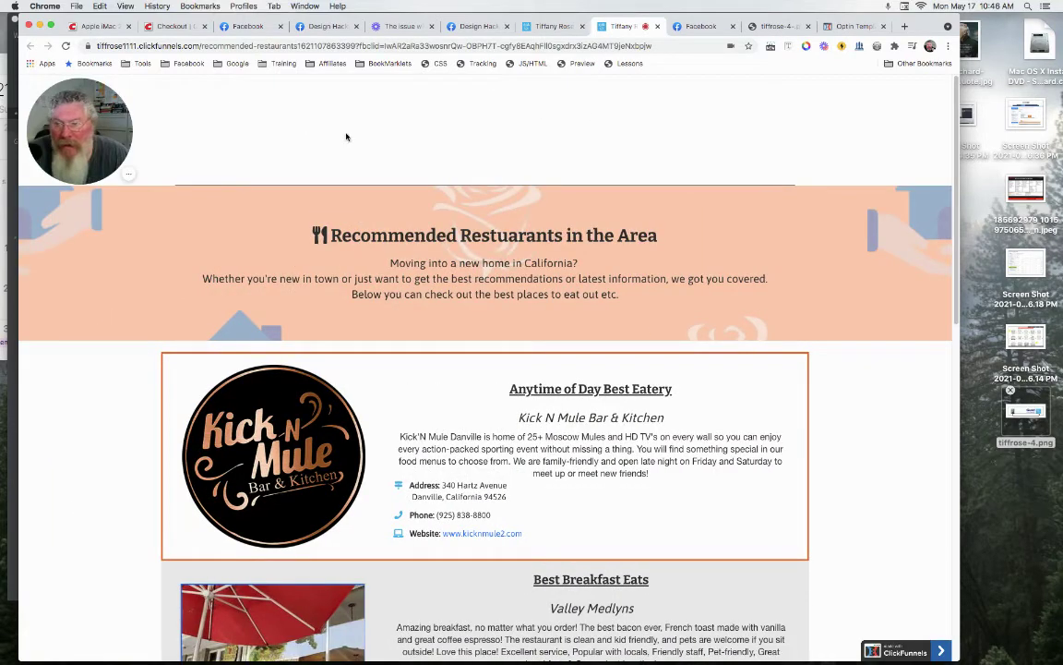
pyautogui.click(546, 28)
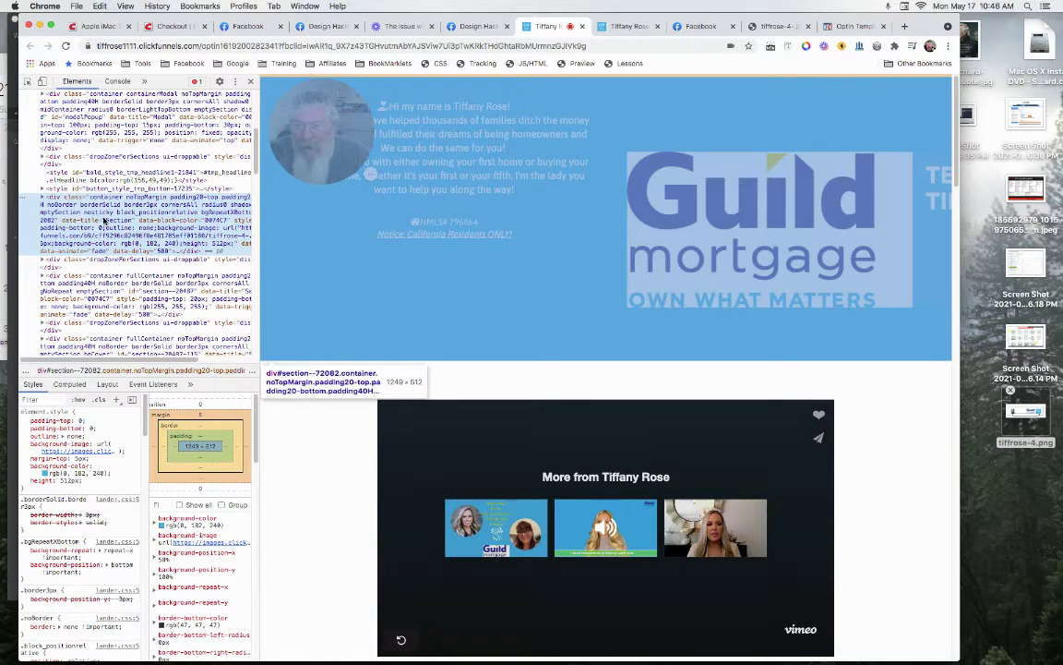
# Inspect the nested containers of the landing page's blue header section and disable its 512px height style
pyautogui.rightClick(384, 267)
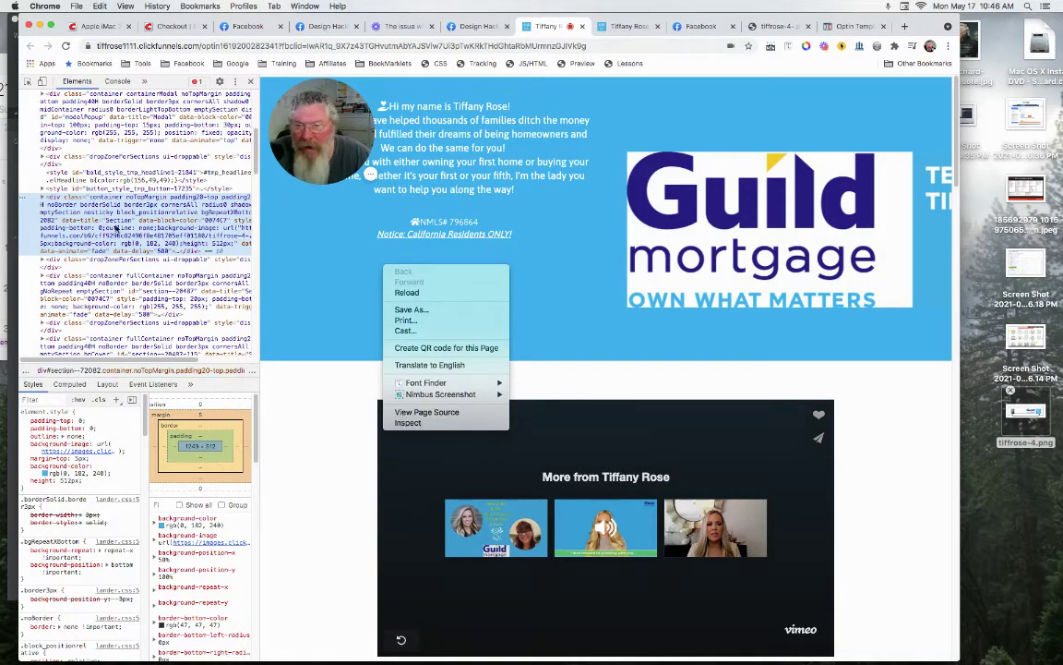
pyautogui.click(97, 201)
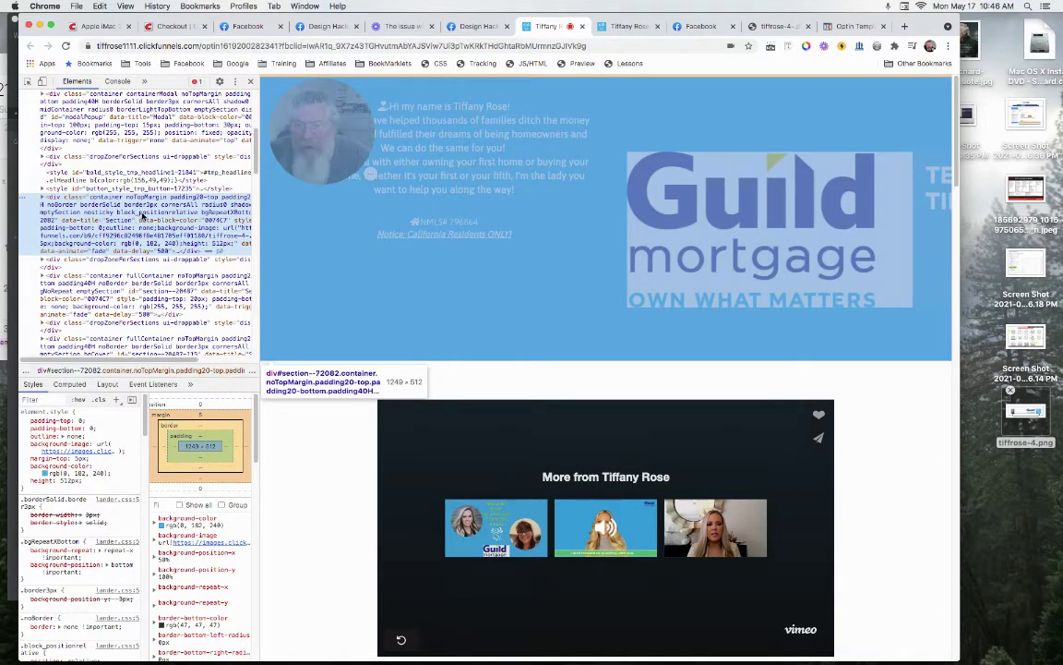
pyautogui.click(42, 199)
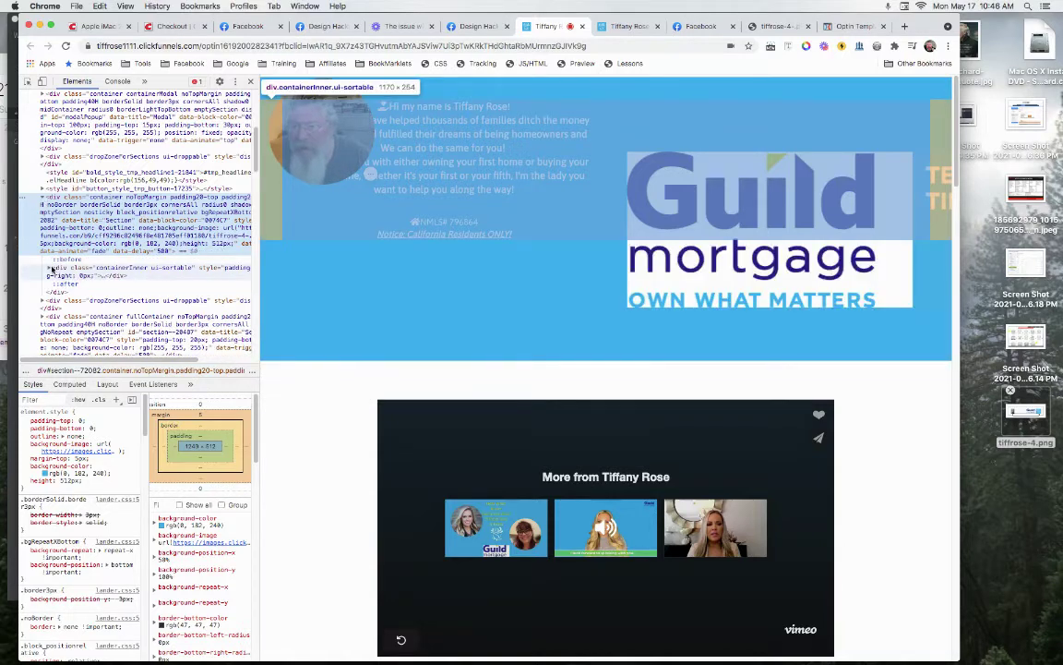
pyautogui.click(48, 268)
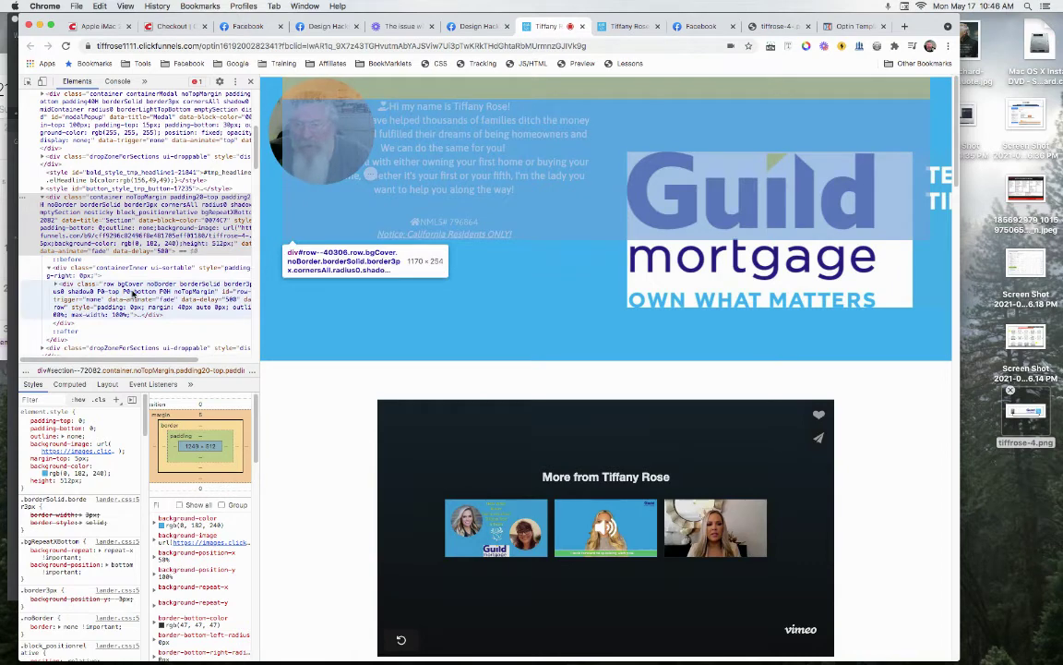
pyautogui.click(42, 198)
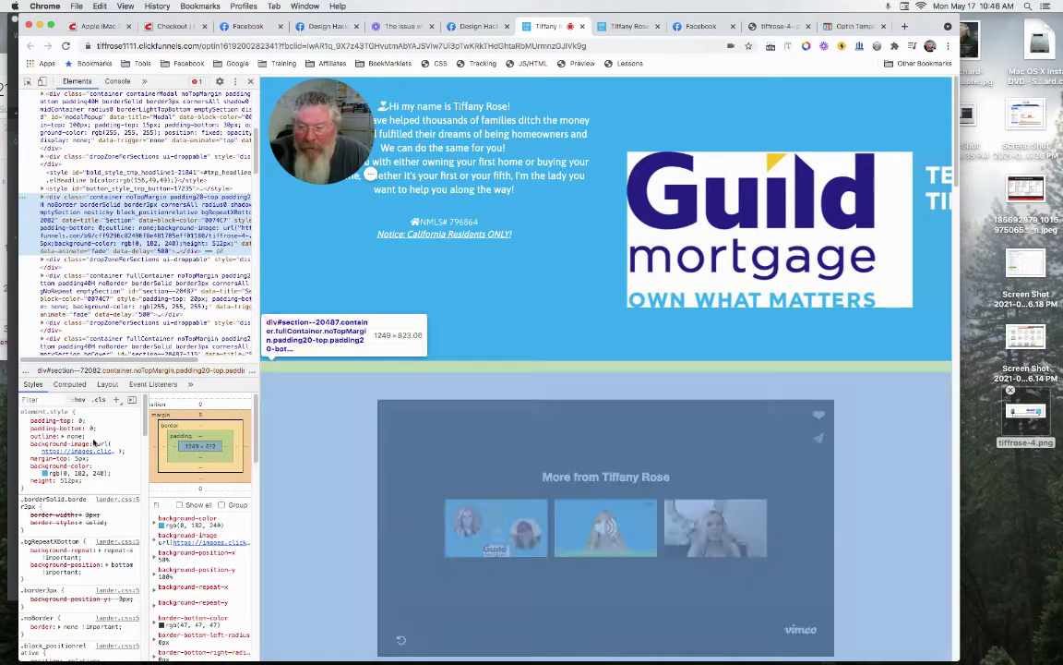
pyautogui.moveTo(89, 451)
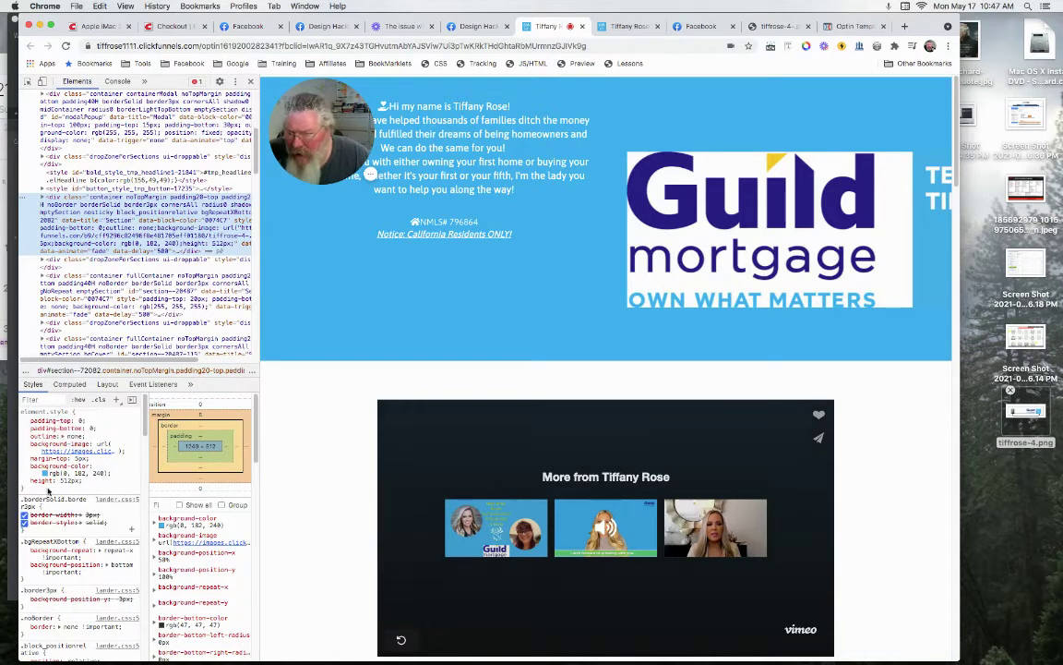
pyautogui.click(23, 481)
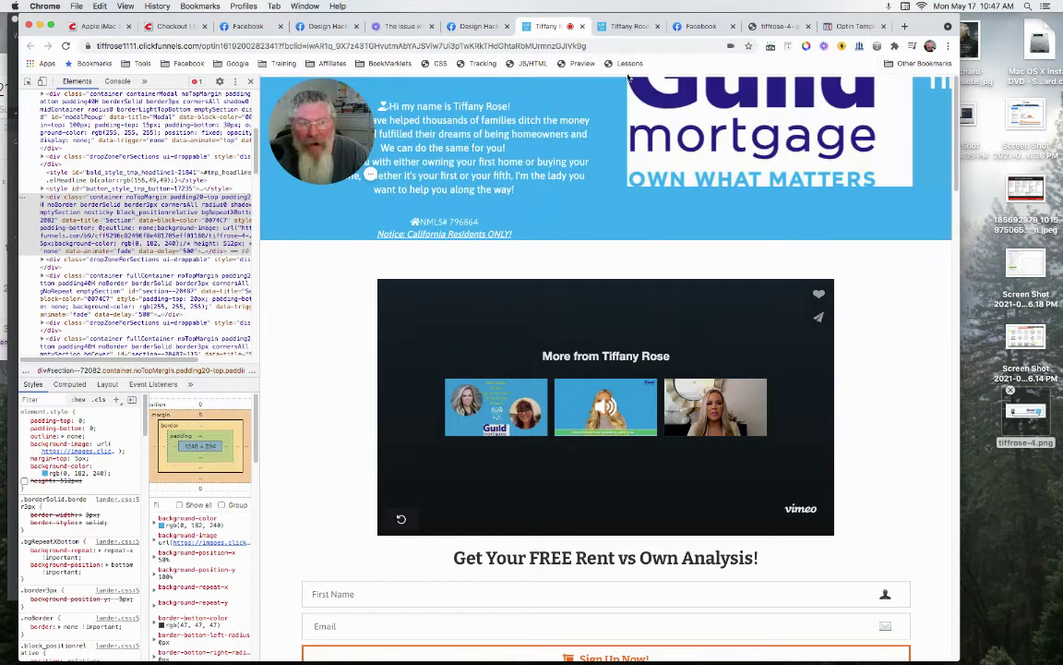
# In the funnel page editor, upload tiffrose-4.png and use it as the background image of the empty top section
pyautogui.click(841, 29)
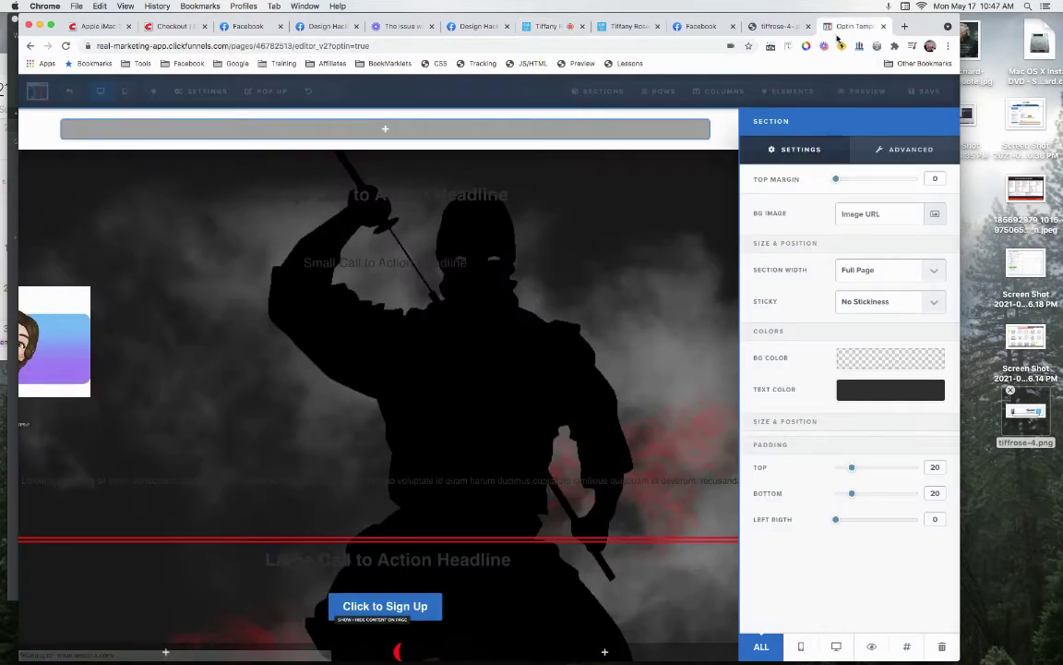
pyautogui.click(732, 135)
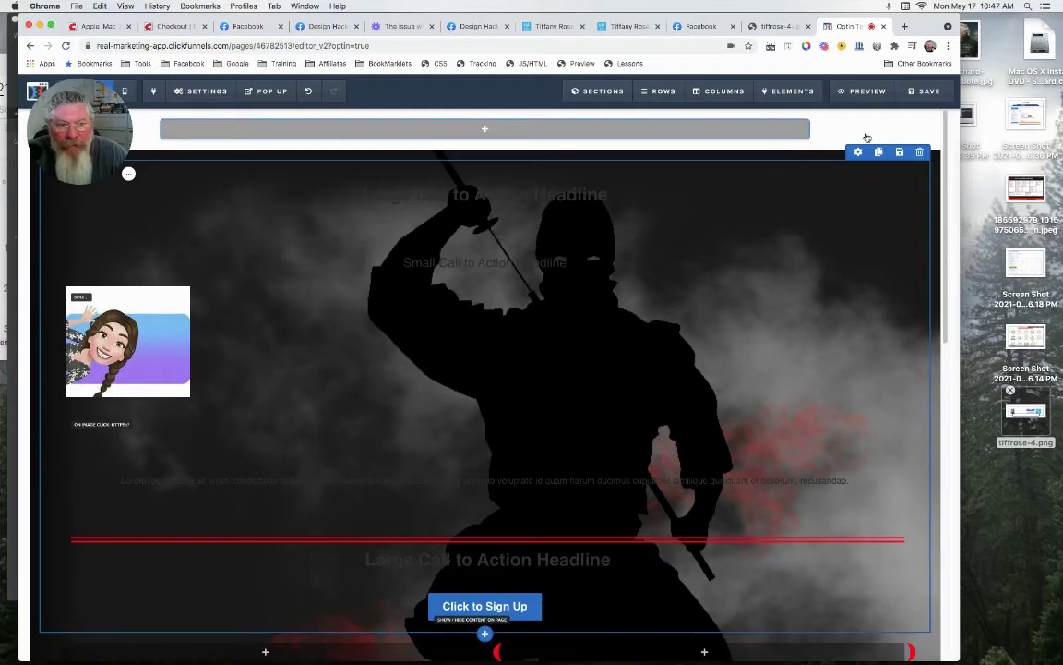
pyautogui.moveTo(201, 96)
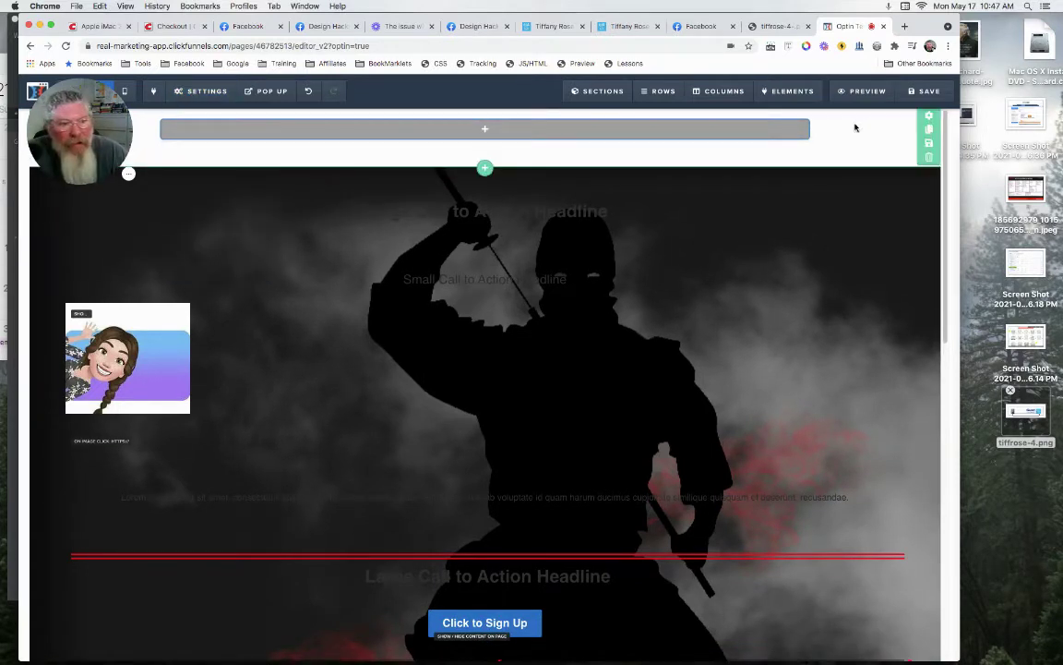
pyautogui.click(930, 118)
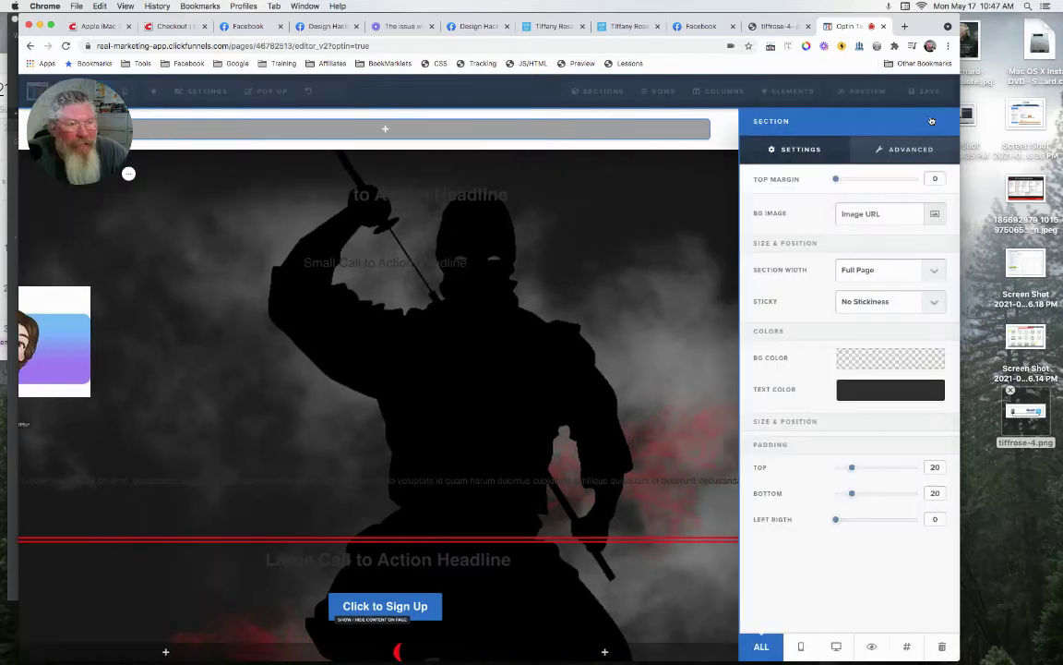
pyautogui.click(936, 216)
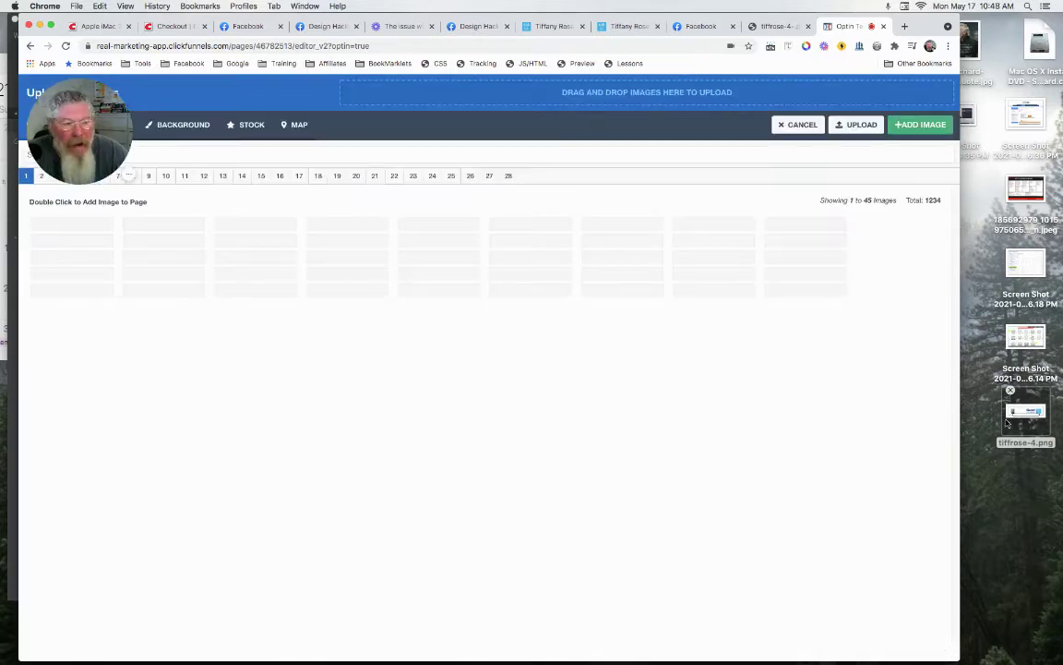
pyautogui.moveTo(1025, 410); pyautogui.dragTo(659, 98)
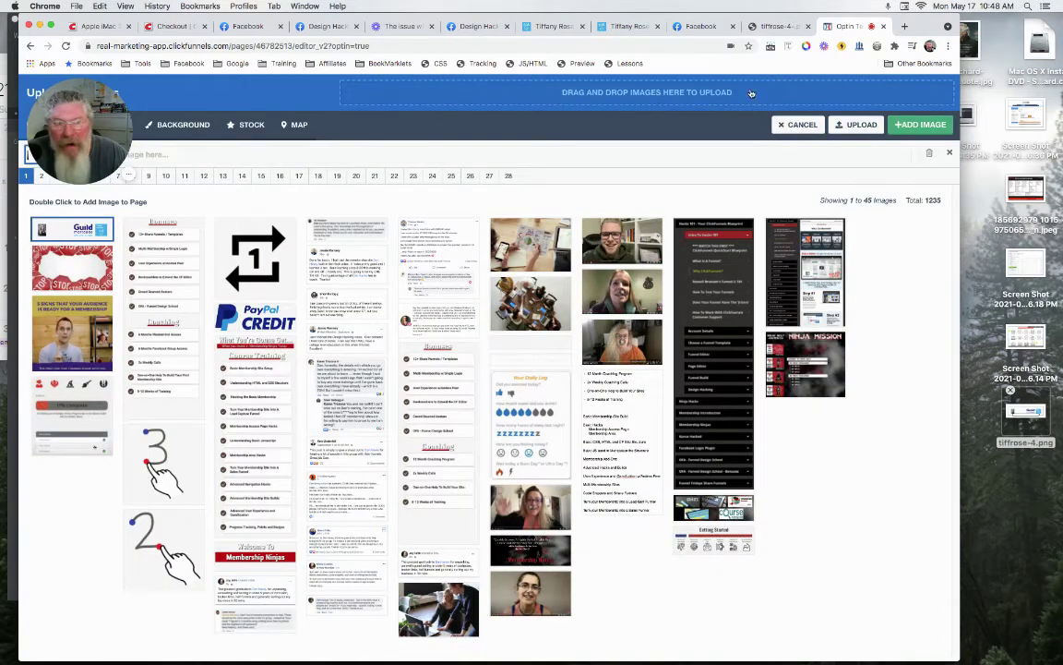
pyautogui.click(912, 128)
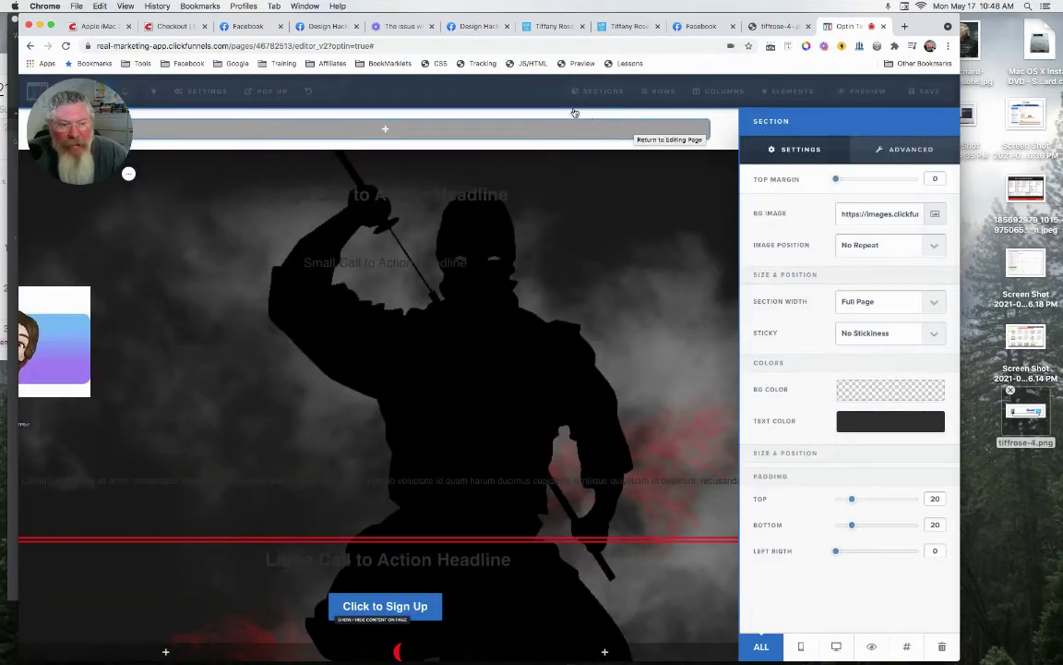
# Set the top section's background image position to Fill 100% Width and close the section settings
pyautogui.click(871, 245)
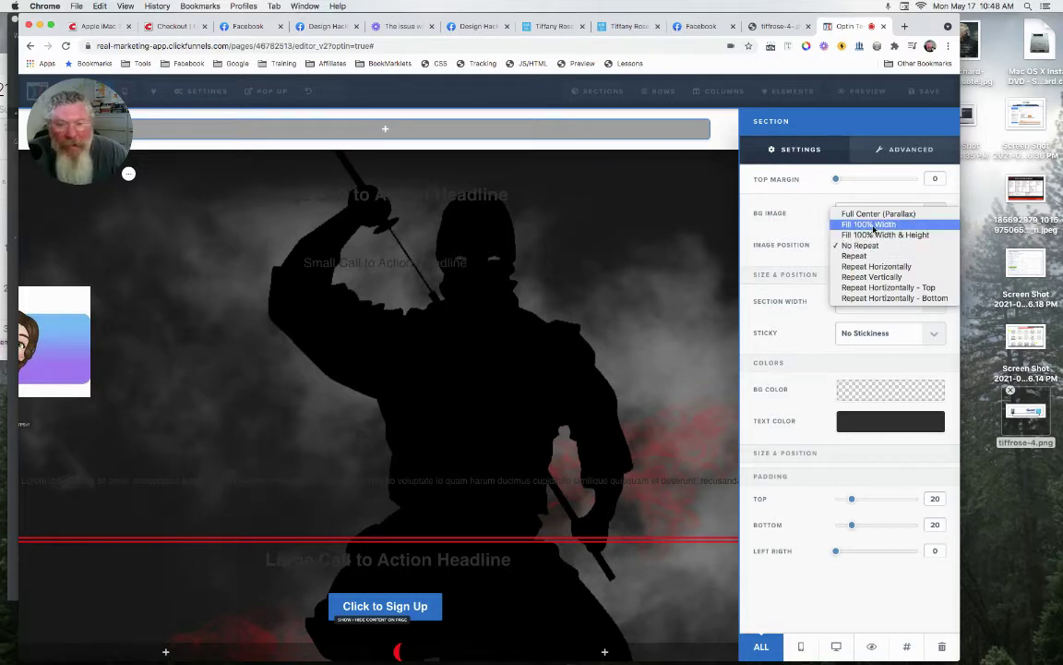
pyautogui.click(871, 226)
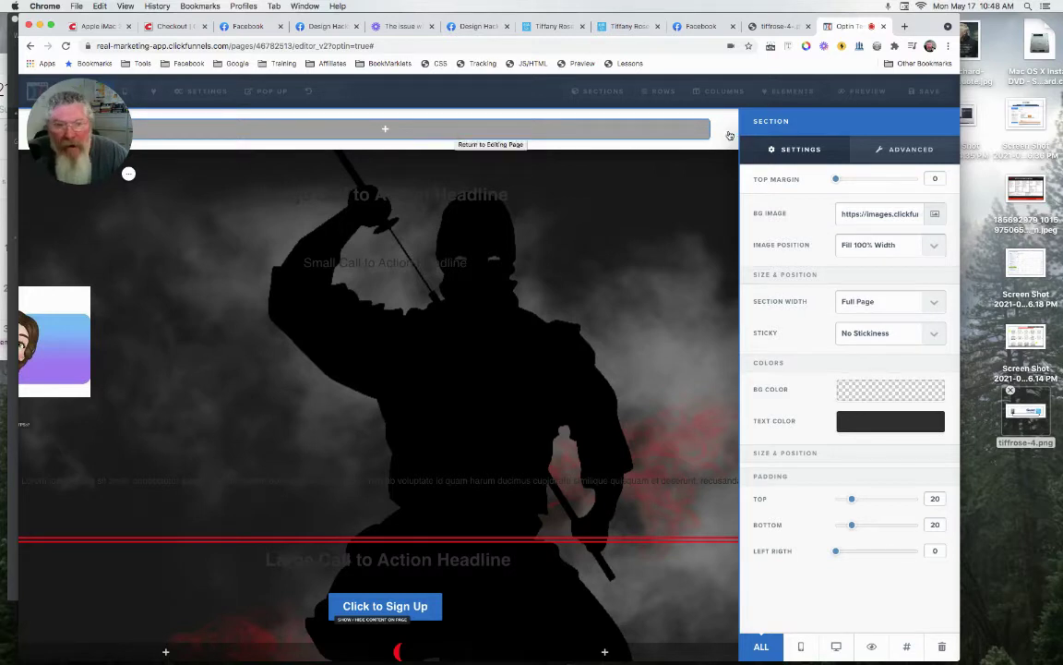
pyautogui.click(386, 132)
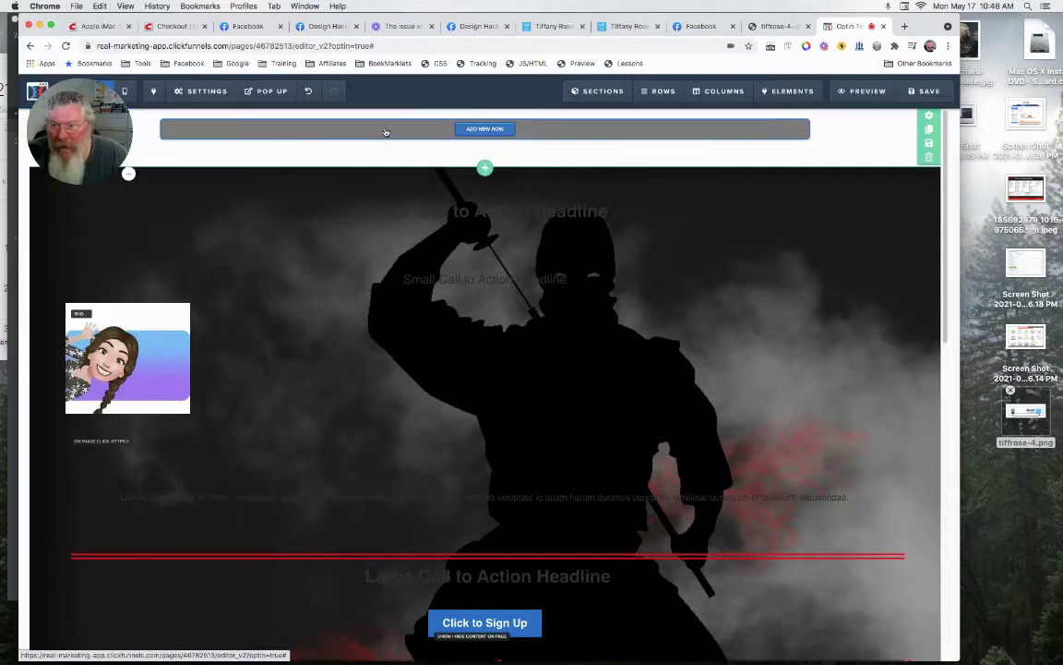
# Add a three-column row to the top section and fill its middle column with a paragraph cloned twice
pyautogui.click(469, 131)
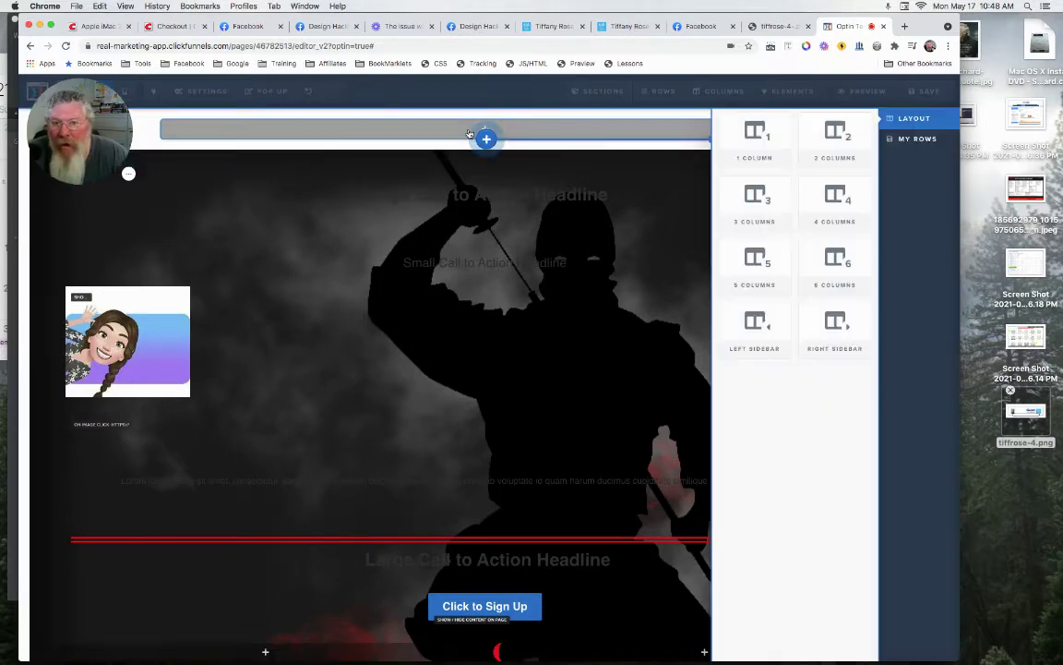
pyautogui.click(757, 205)
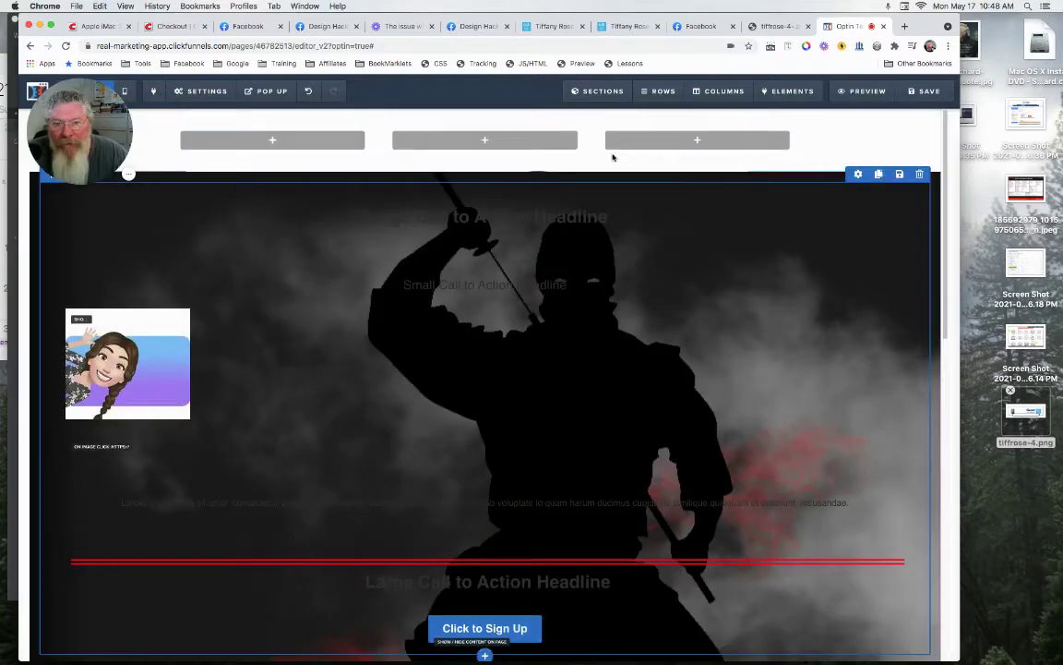
pyautogui.click(495, 144)
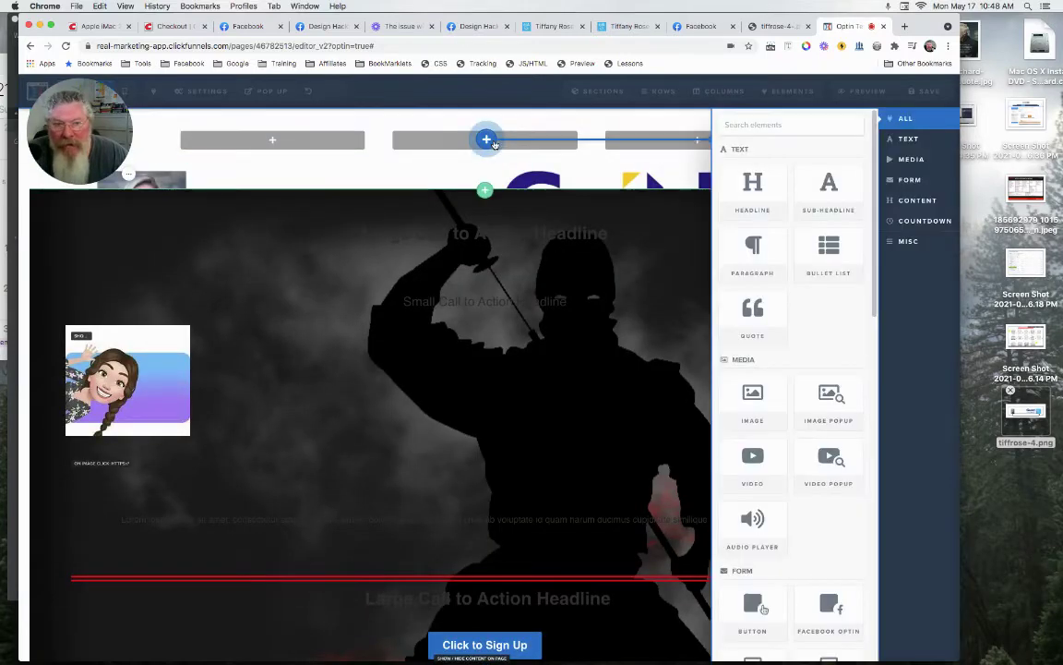
pyautogui.click(755, 249)
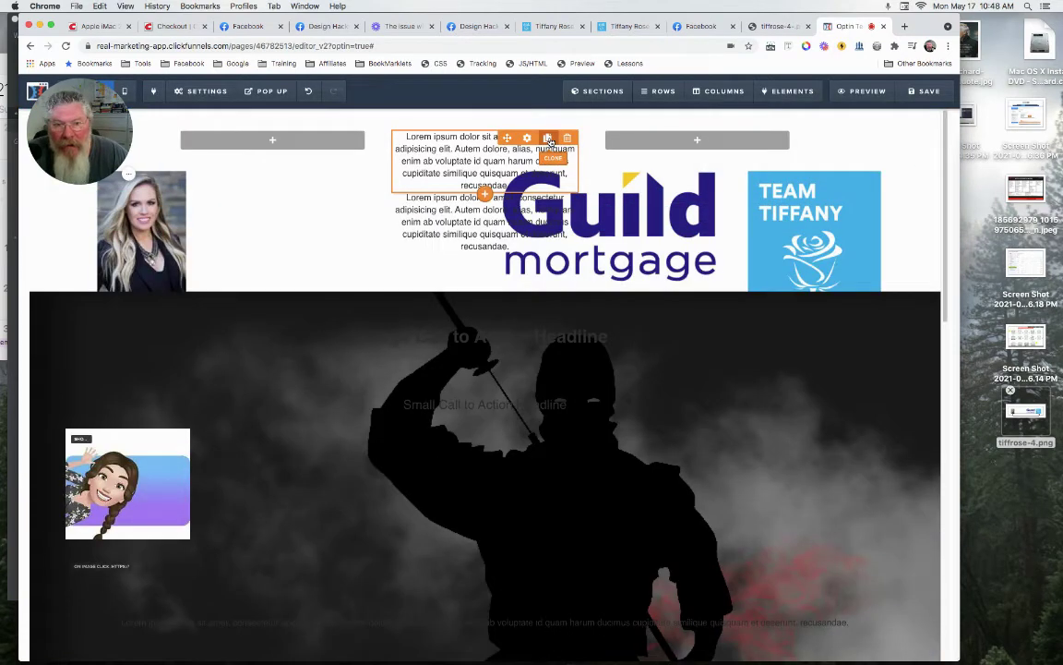
pyautogui.click(549, 139)
pyautogui.click(549, 138)
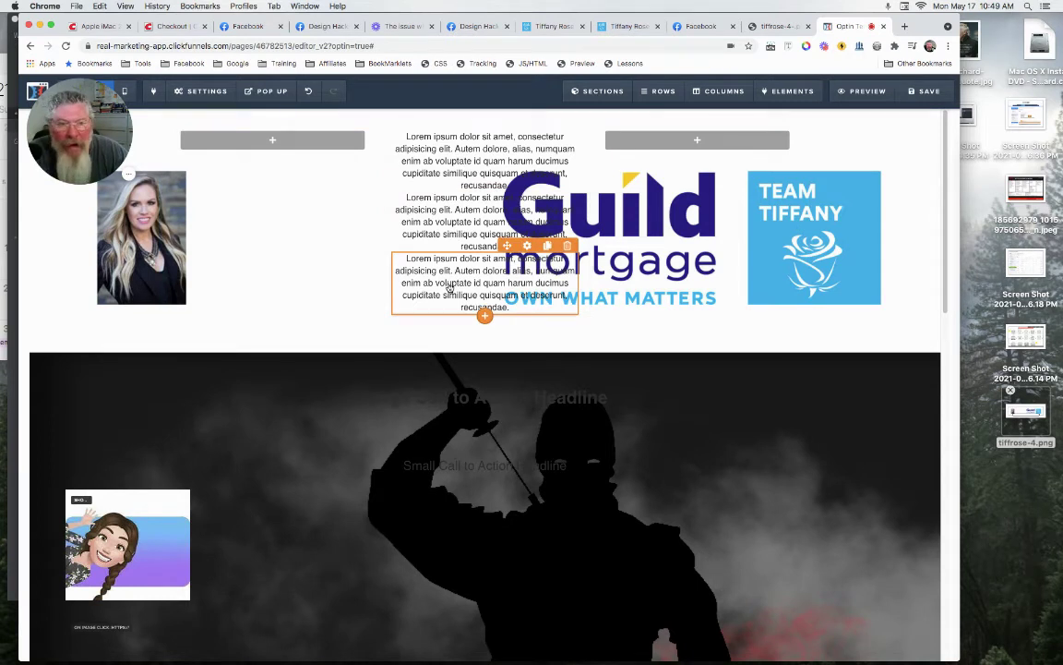
# Add a divider element to the first column of the top section's row
pyautogui.click(265, 145)
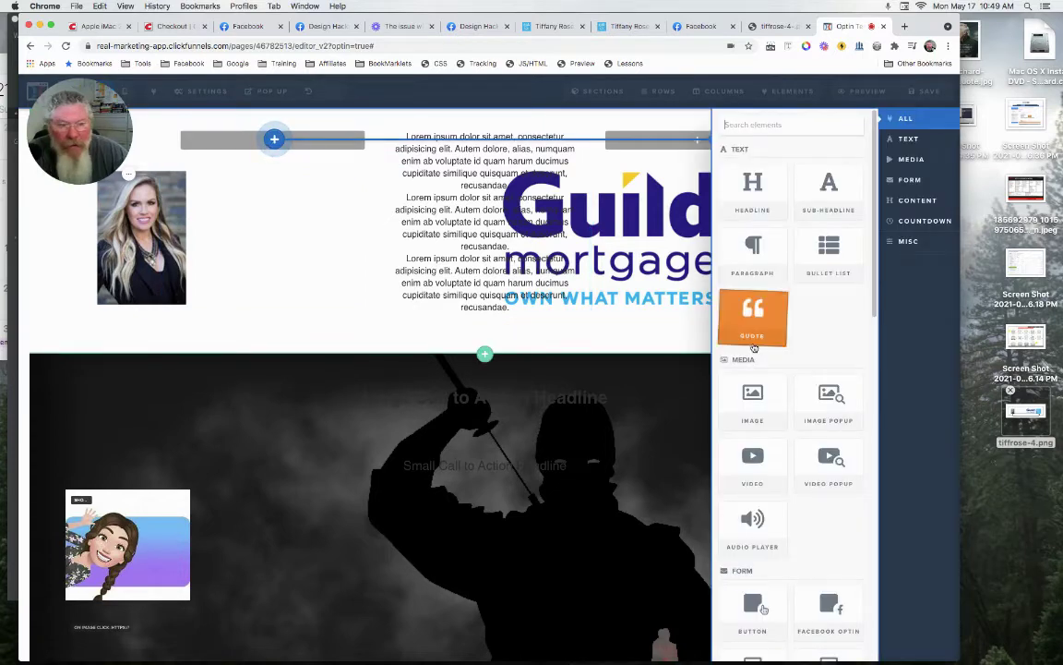
pyautogui.scroll(-10, 754, 346)
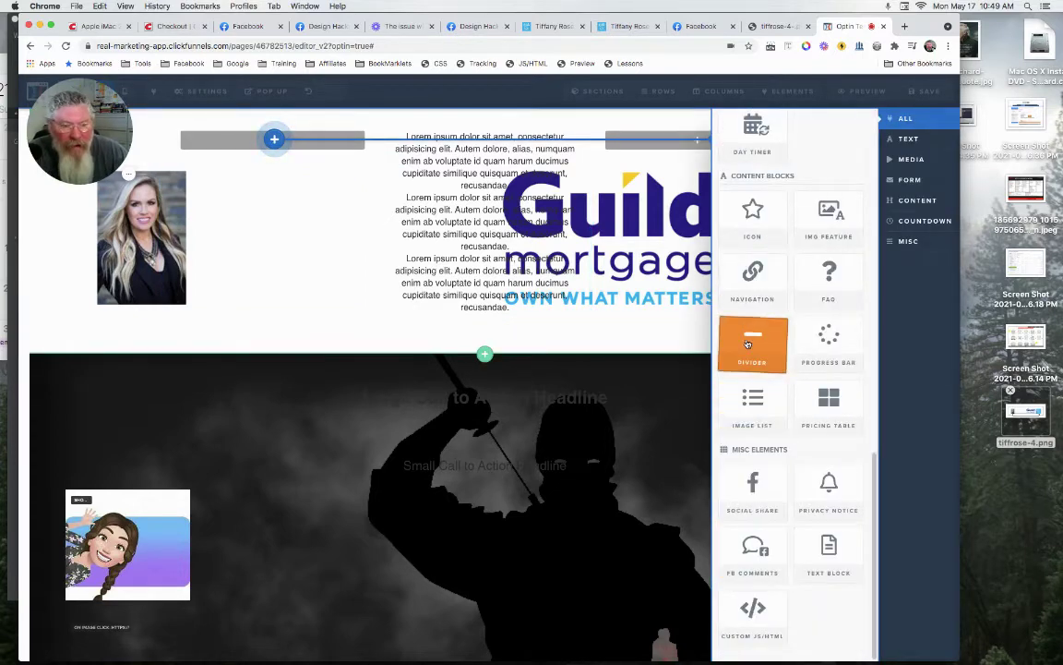
pyautogui.click(748, 343)
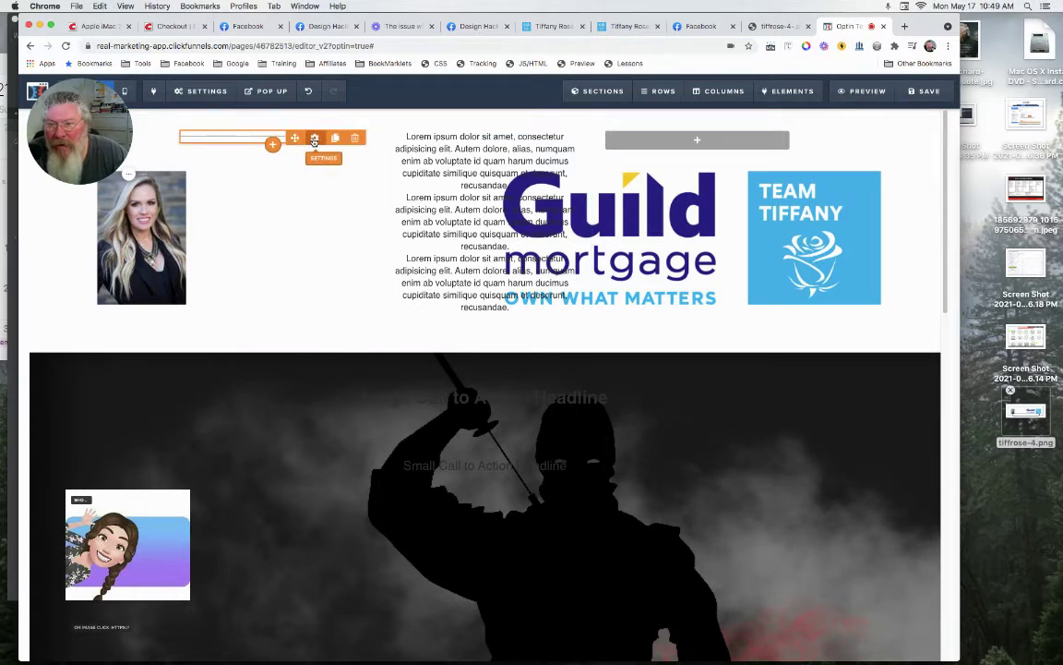
# Set the divider's top and bottom padding to 50px each, then return to its general settings
pyautogui.click(313, 138)
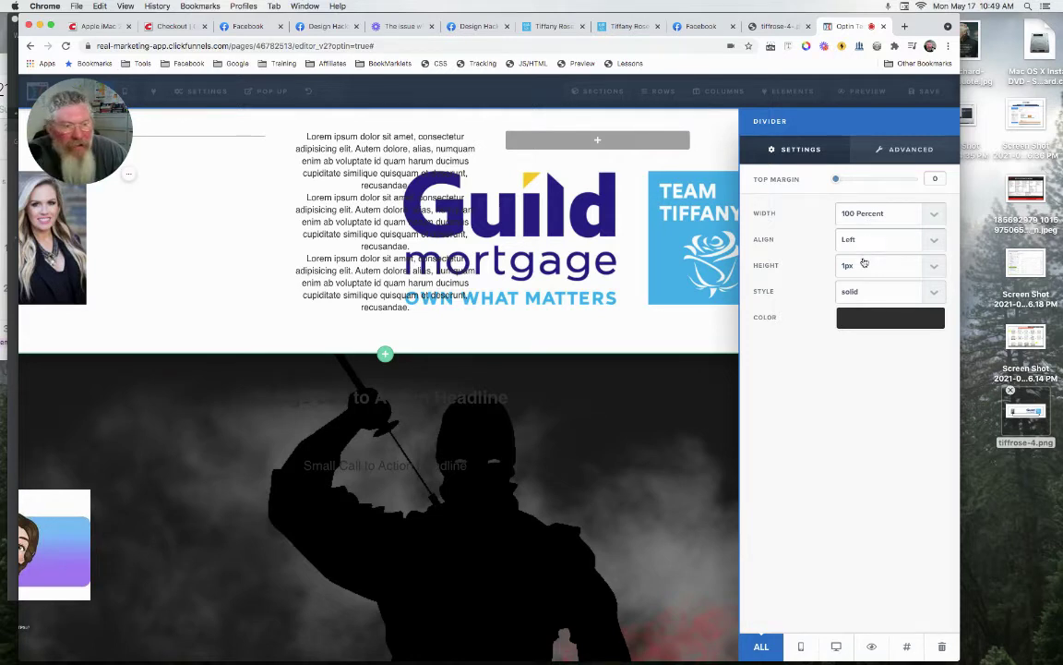
pyautogui.click(905, 149)
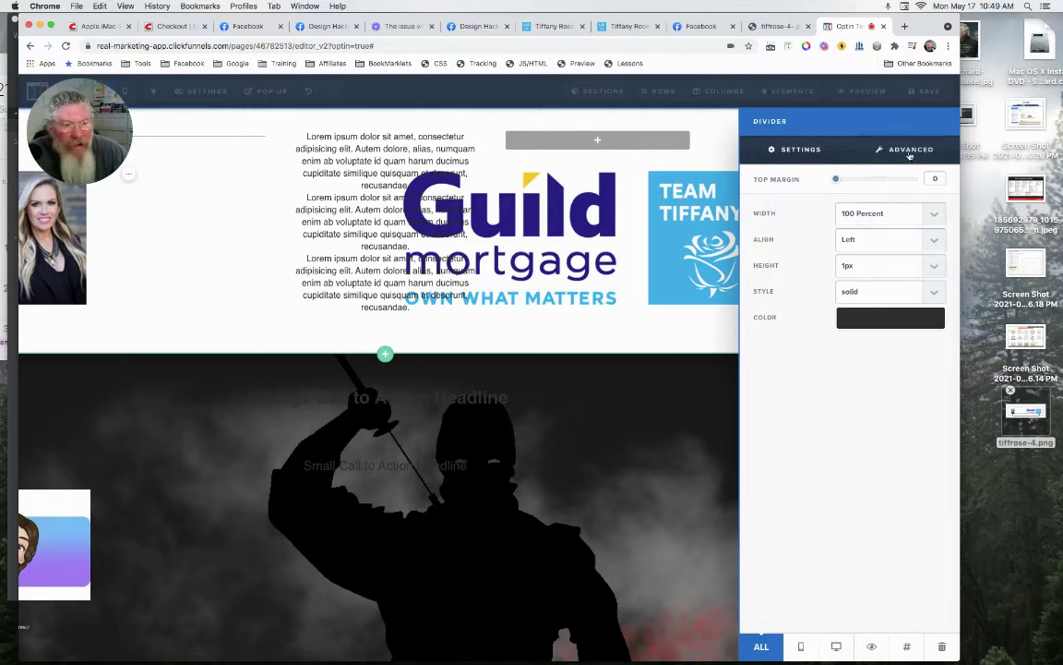
pyautogui.click(856, 214)
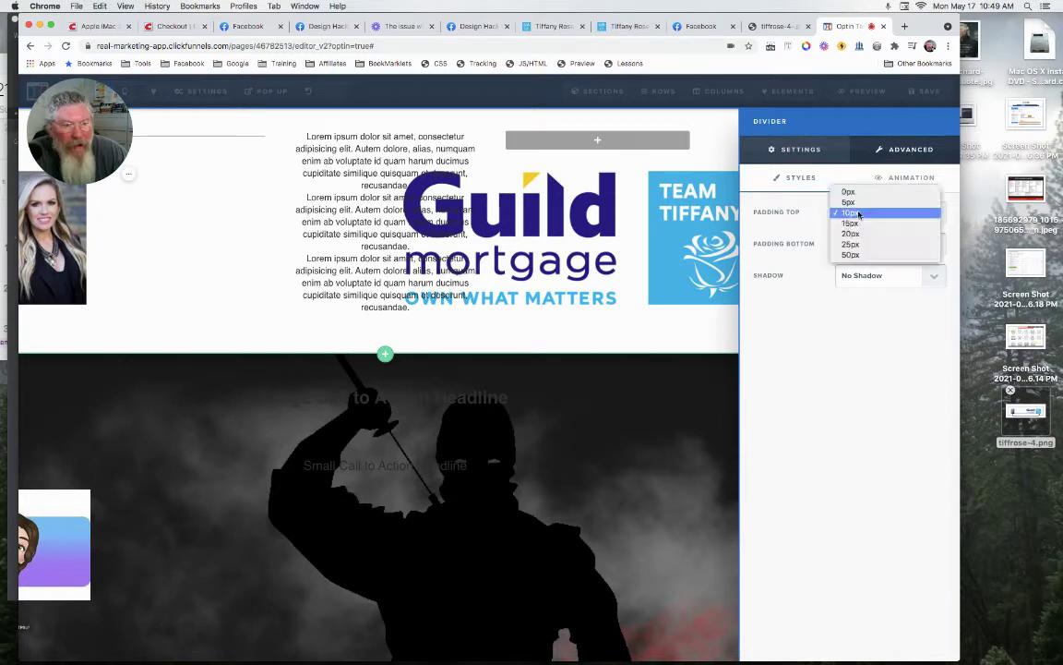
pyautogui.click(853, 241)
pyautogui.click(860, 247)
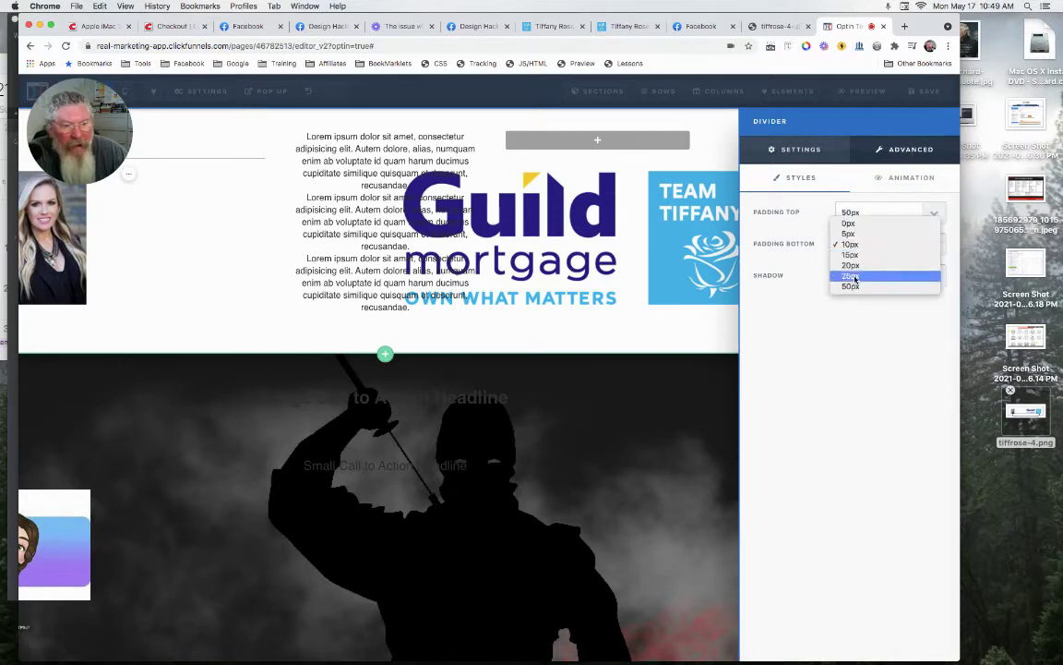
pyautogui.click(854, 292)
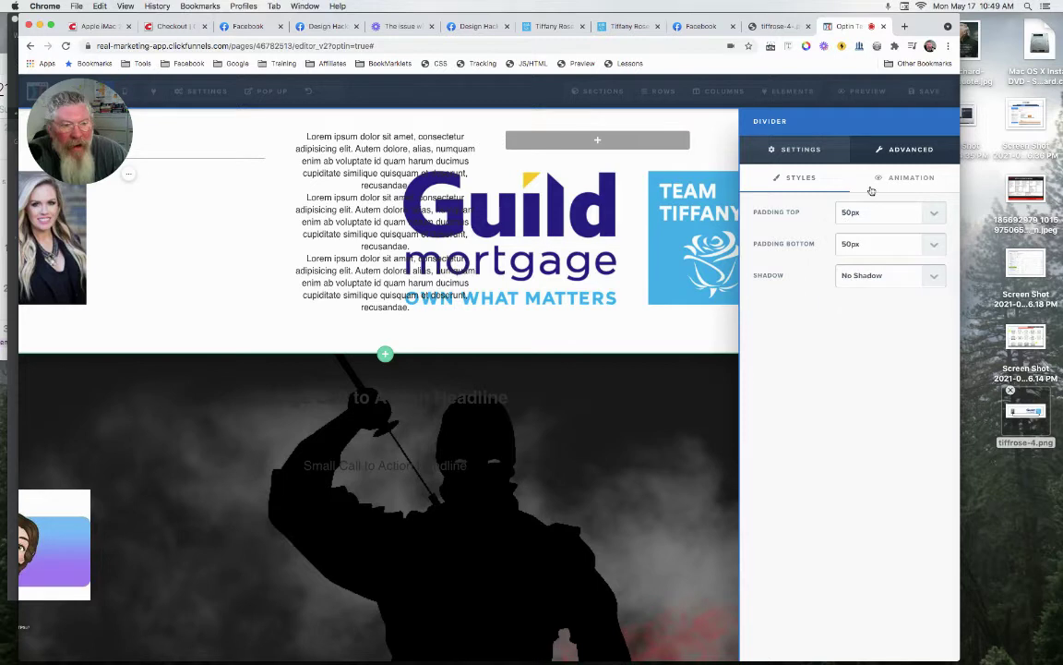
pyautogui.click(797, 151)
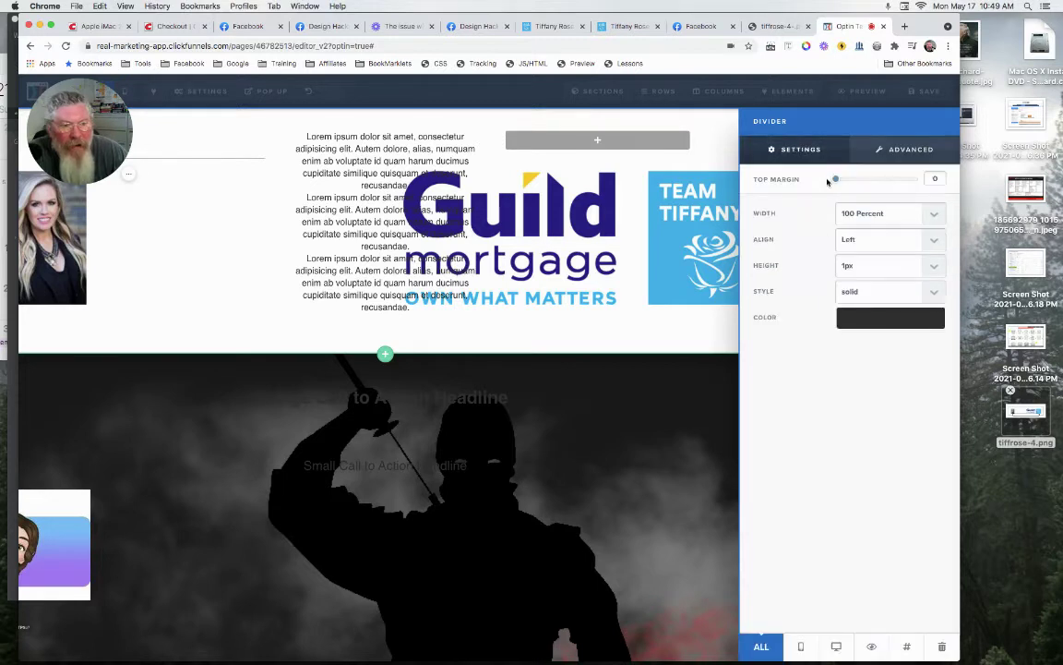
# Set the divider's top margin to 100 and try fading its color to almost transparent before restoring full opacity
pyautogui.moveTo(835, 179); pyautogui.dragTo(928, 181)
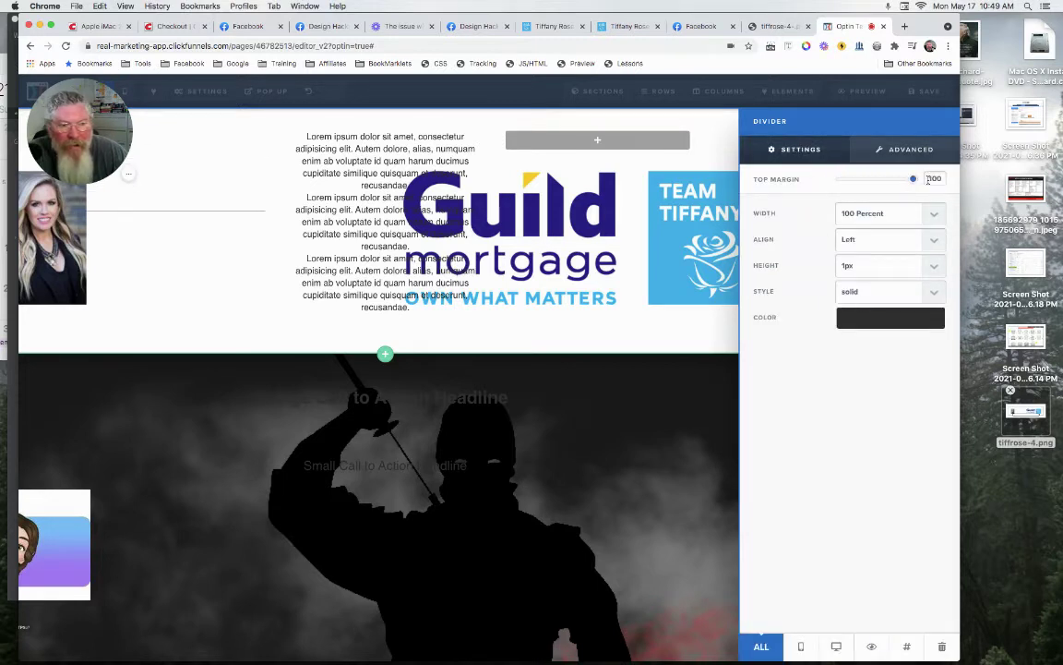
pyautogui.click(872, 318)
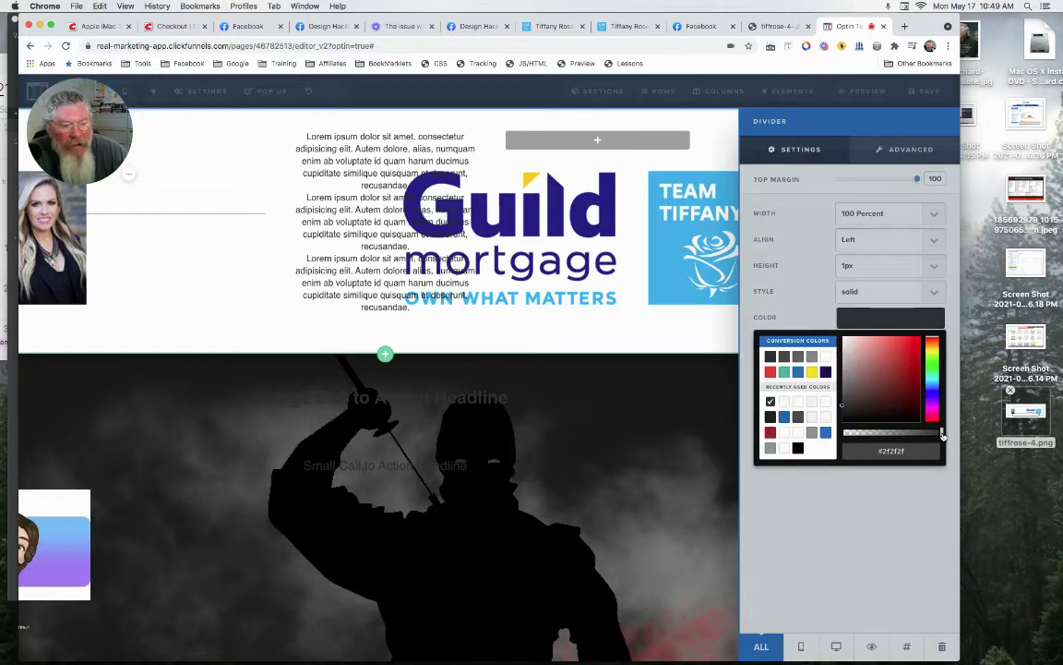
pyautogui.moveTo(943, 435); pyautogui.dragTo(843, 433)
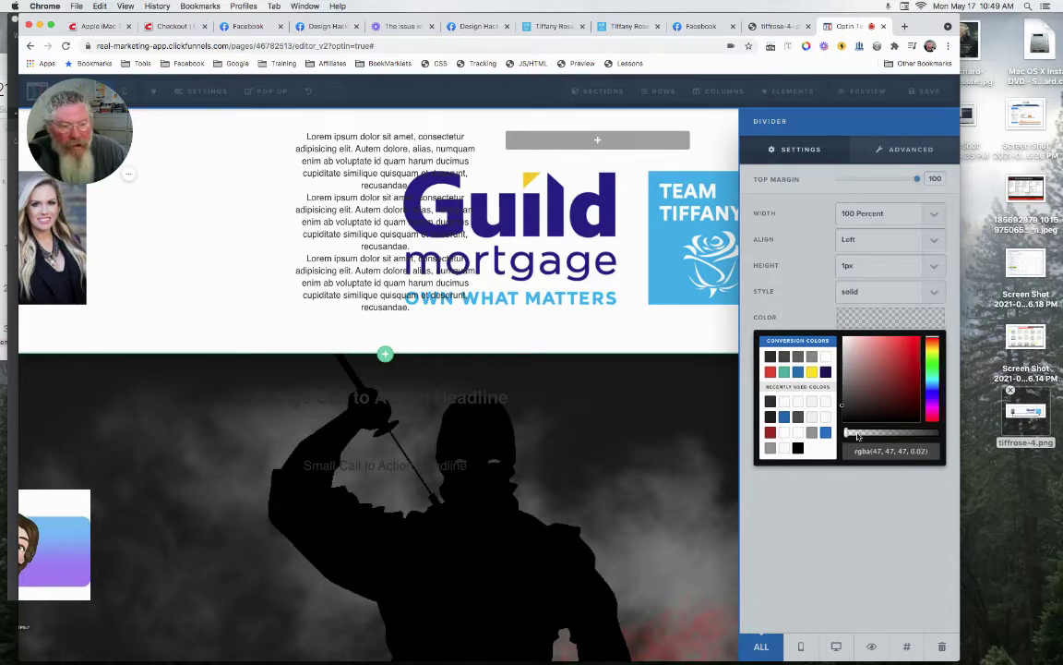
pyautogui.moveTo(844, 433); pyautogui.dragTo(943, 433)
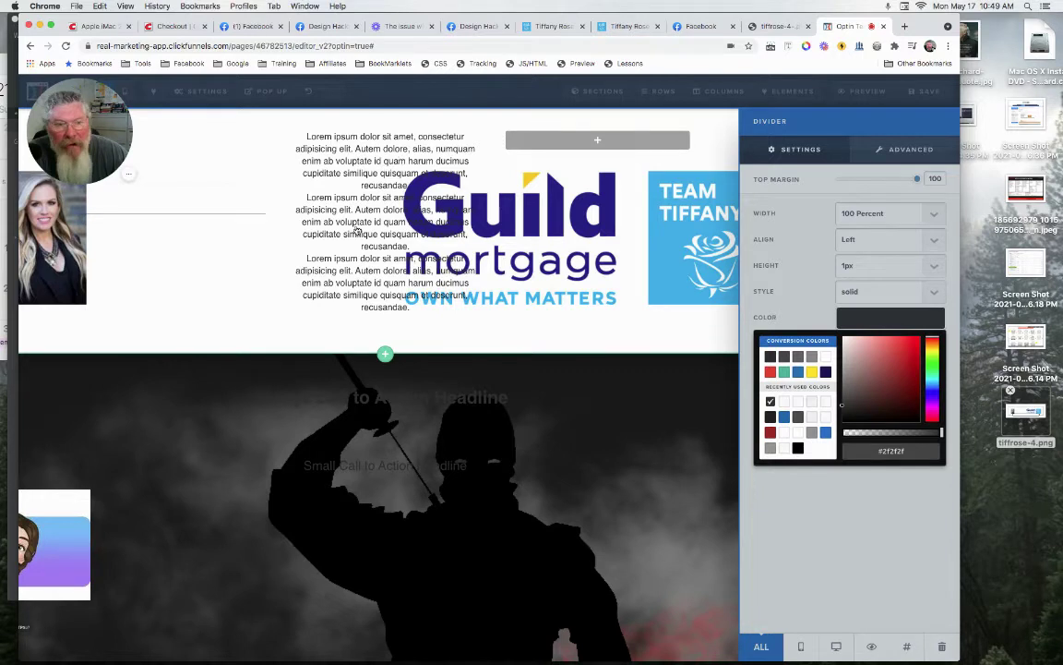
pyautogui.click(400, 159)
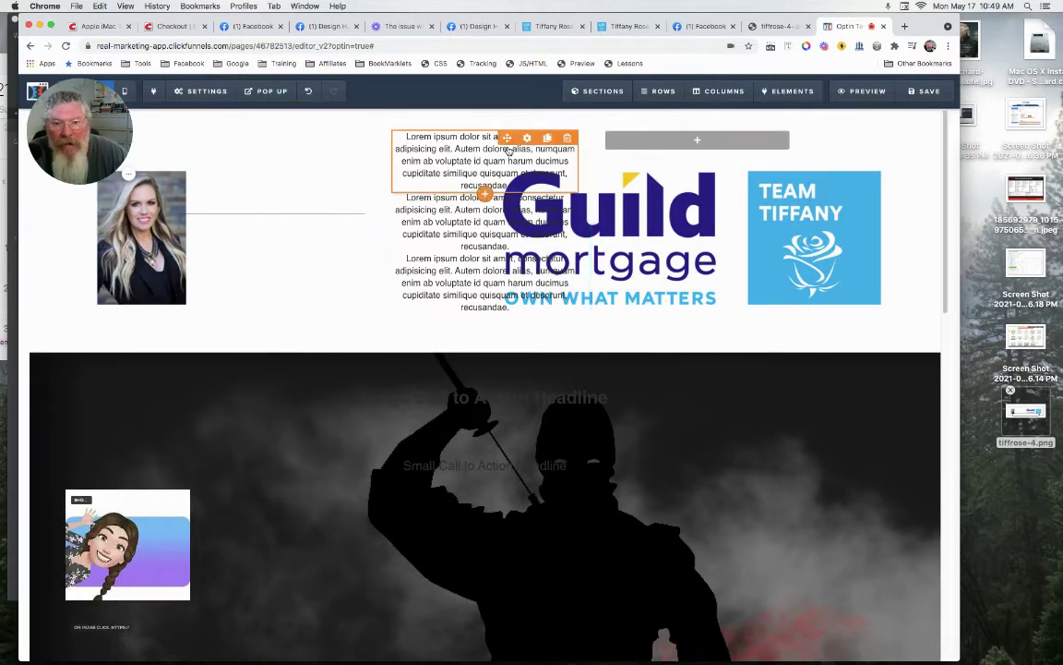
# Delete all three placeholder paragraphs from the middle column of the top section's row
pyautogui.click(568, 138)
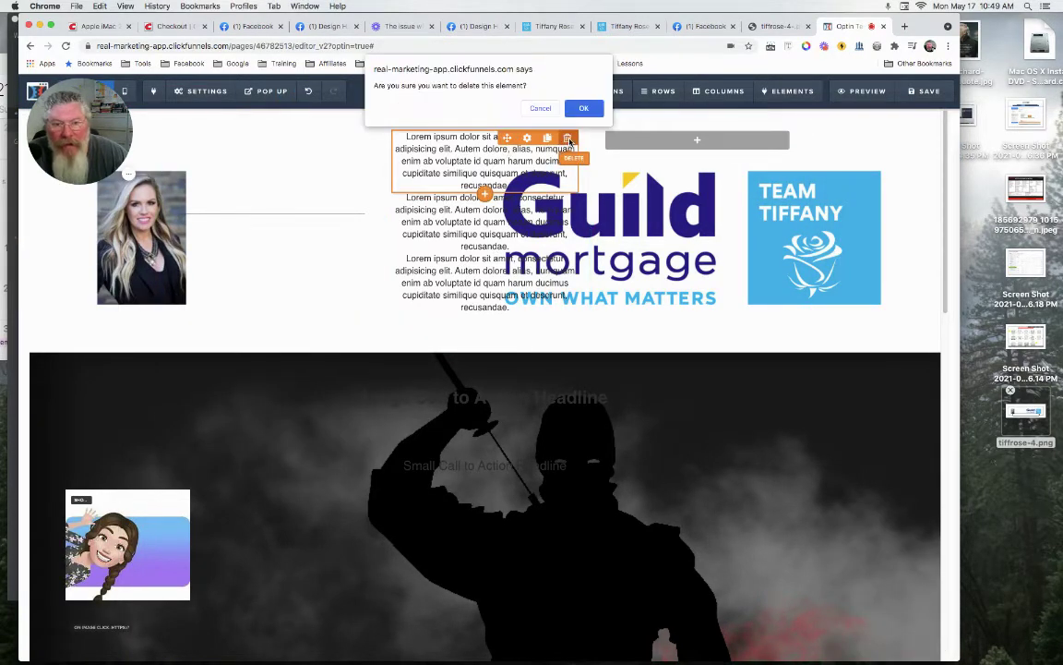
pyautogui.click(583, 109)
pyautogui.click(568, 137)
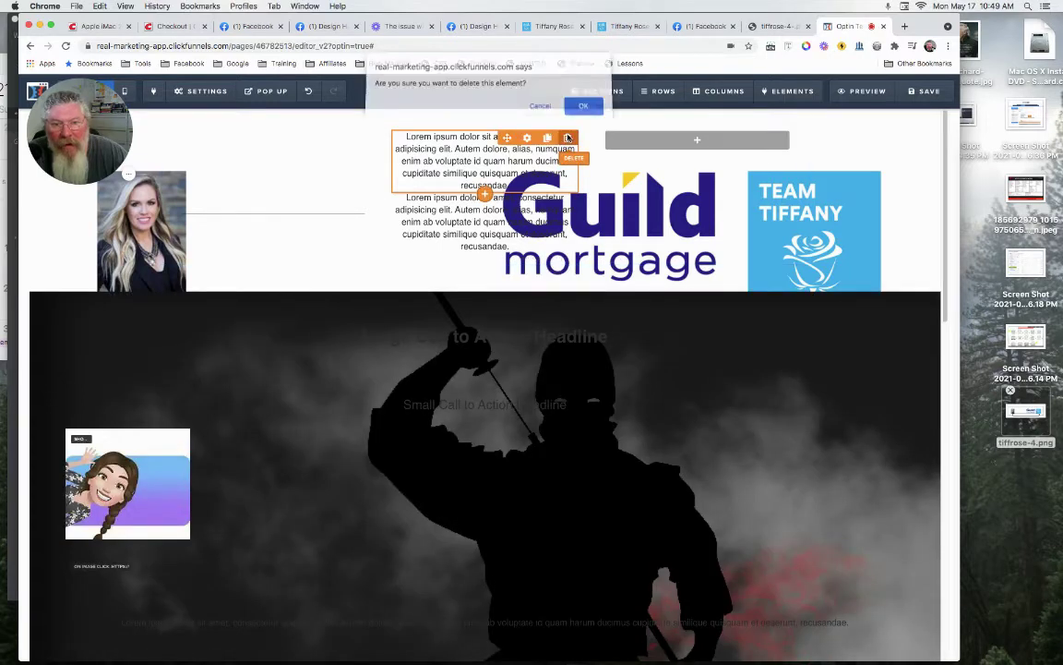
pyautogui.click(583, 109)
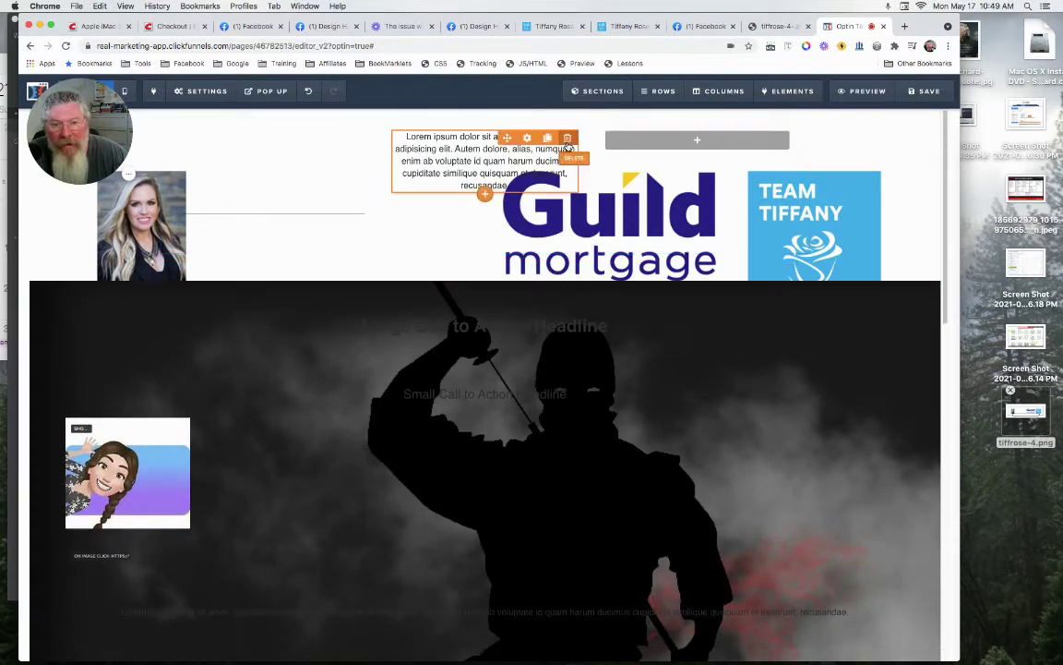
pyautogui.click(568, 138)
pyautogui.click(583, 109)
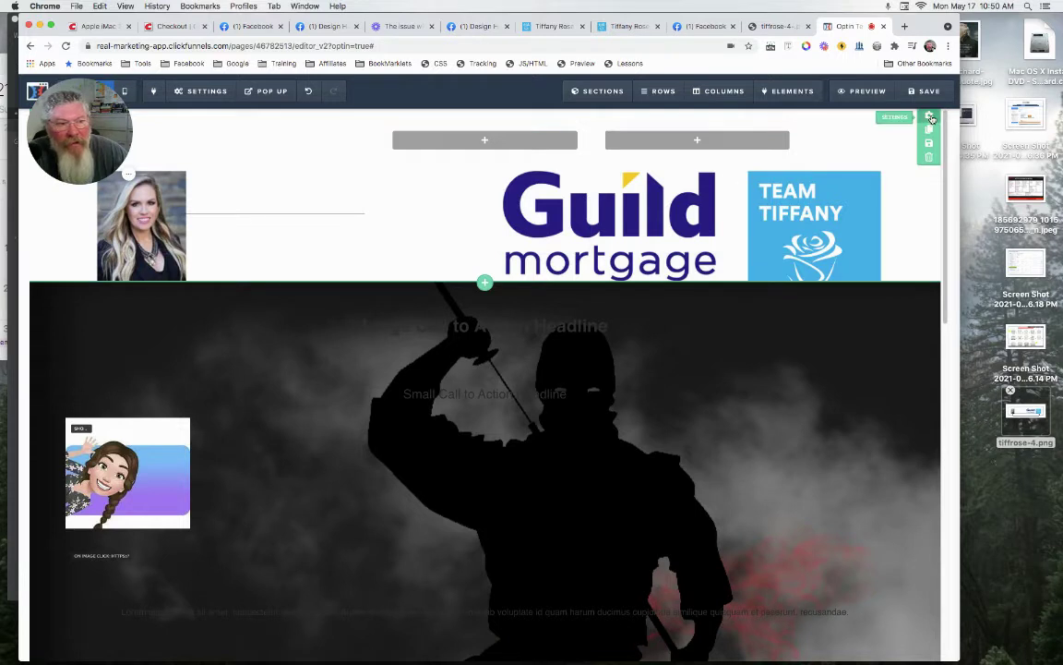
# Set the top section's top padding to 0 and its bottom padding to 50, and close its settings
pyautogui.click(931, 117)
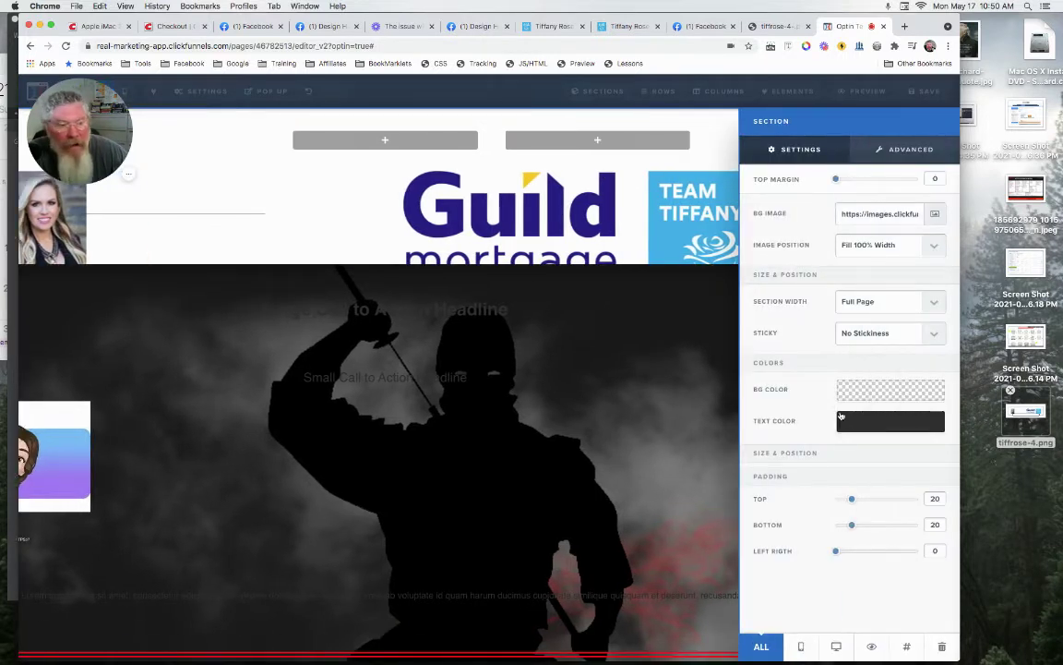
pyautogui.moveTo(854, 499); pyautogui.dragTo(875, 527)
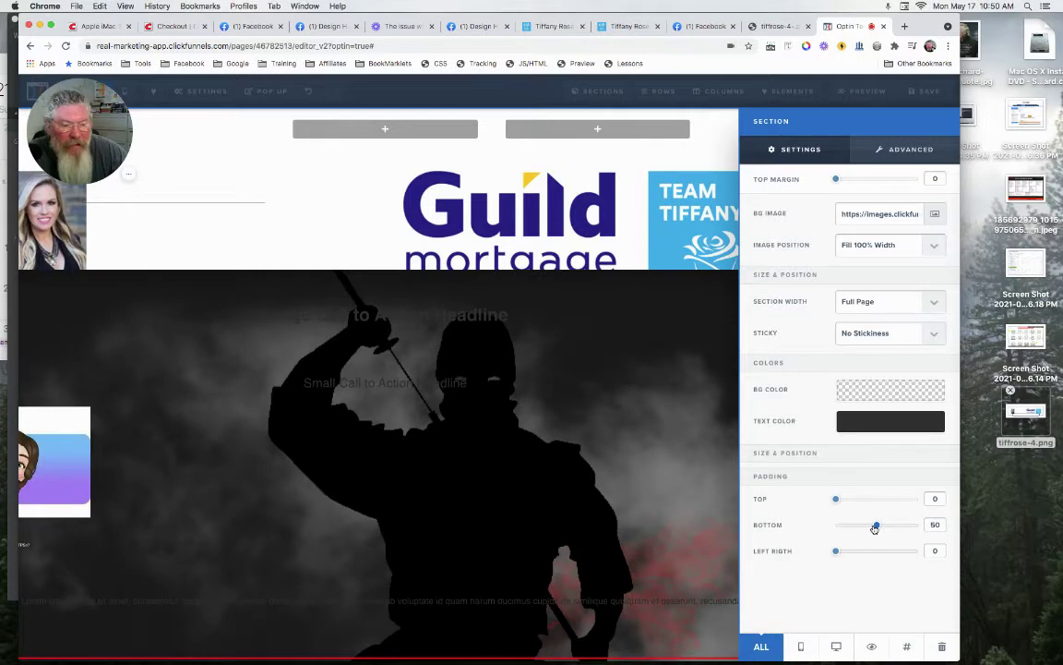
pyautogui.click(552, 168)
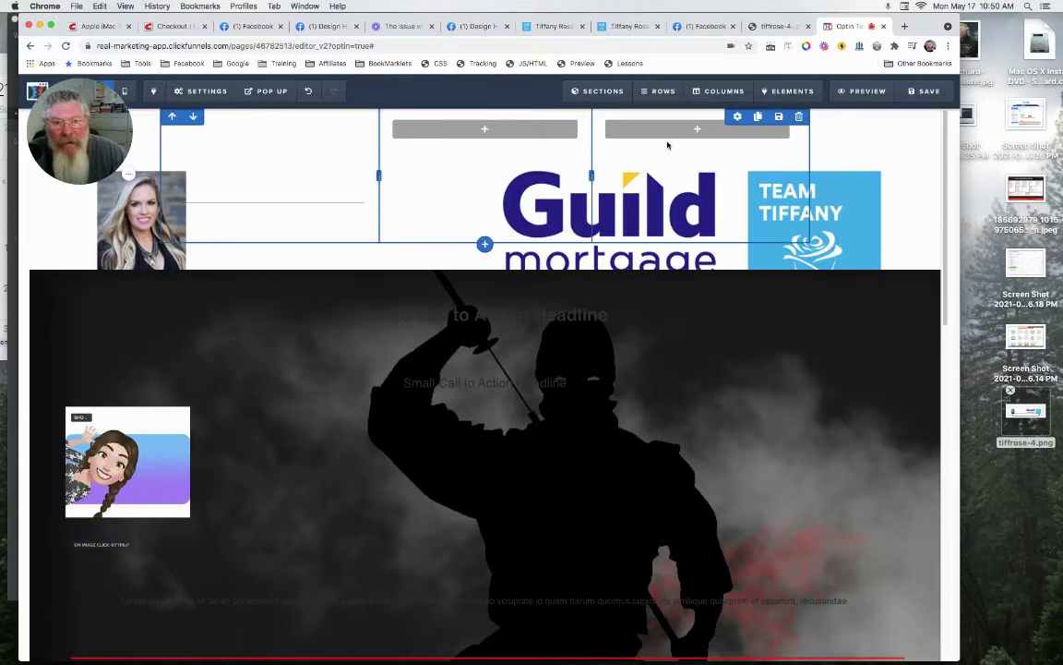
# Set the three-column row's top, bottom and left/right padding to 0 and close its settings
pyautogui.click(737, 117)
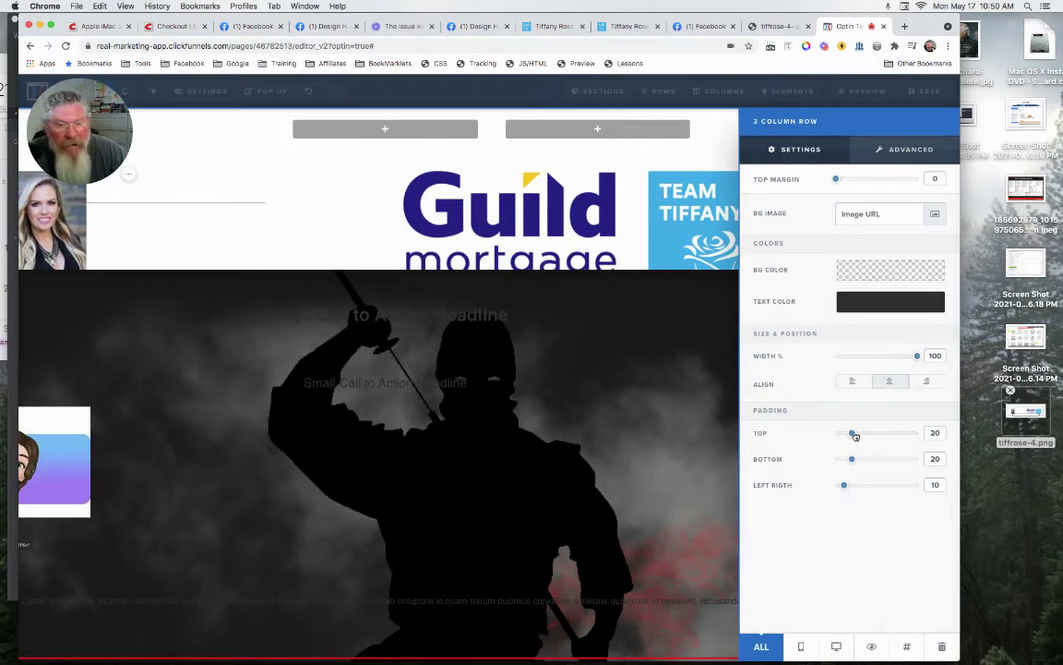
pyautogui.moveTo(854, 435); pyautogui.dragTo(799, 436)
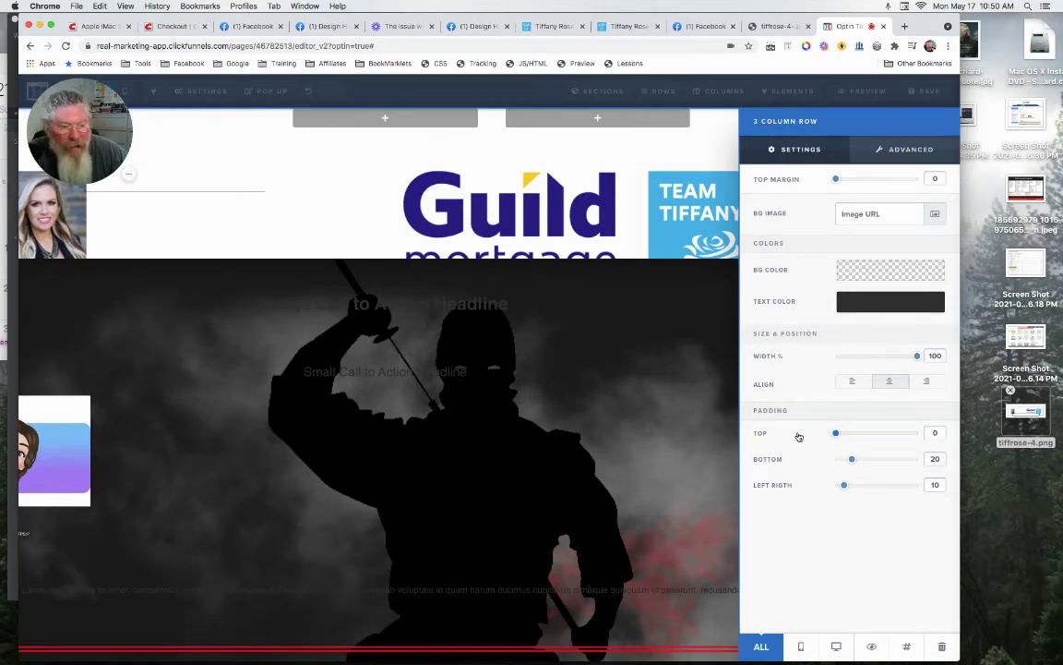
pyautogui.moveTo(845, 487); pyautogui.dragTo(803, 485)
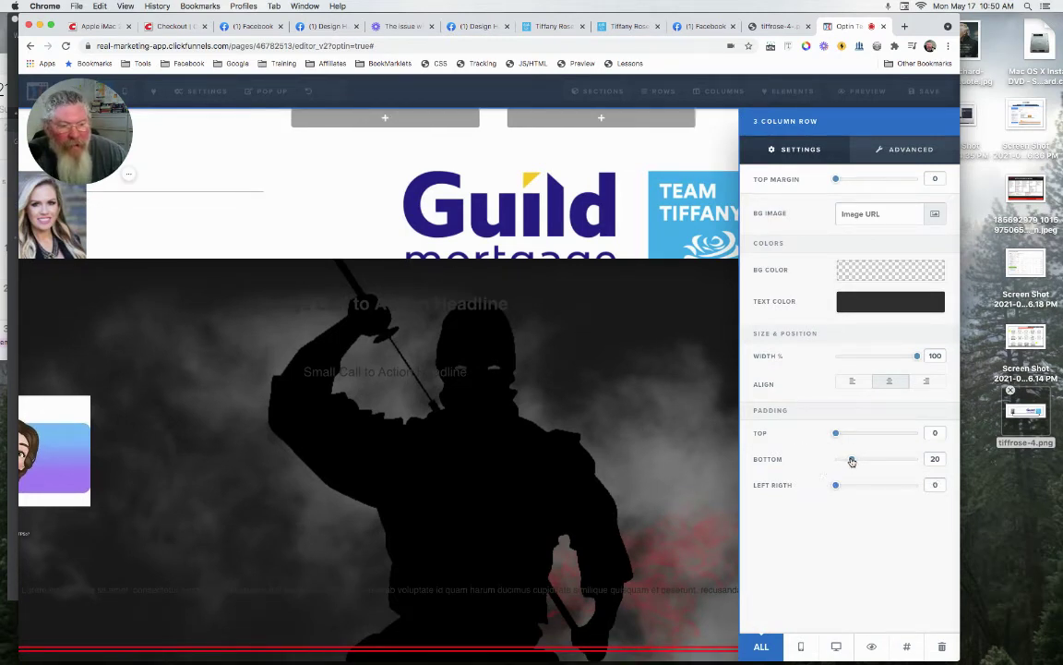
pyautogui.moveTo(854, 461); pyautogui.dragTo(819, 463)
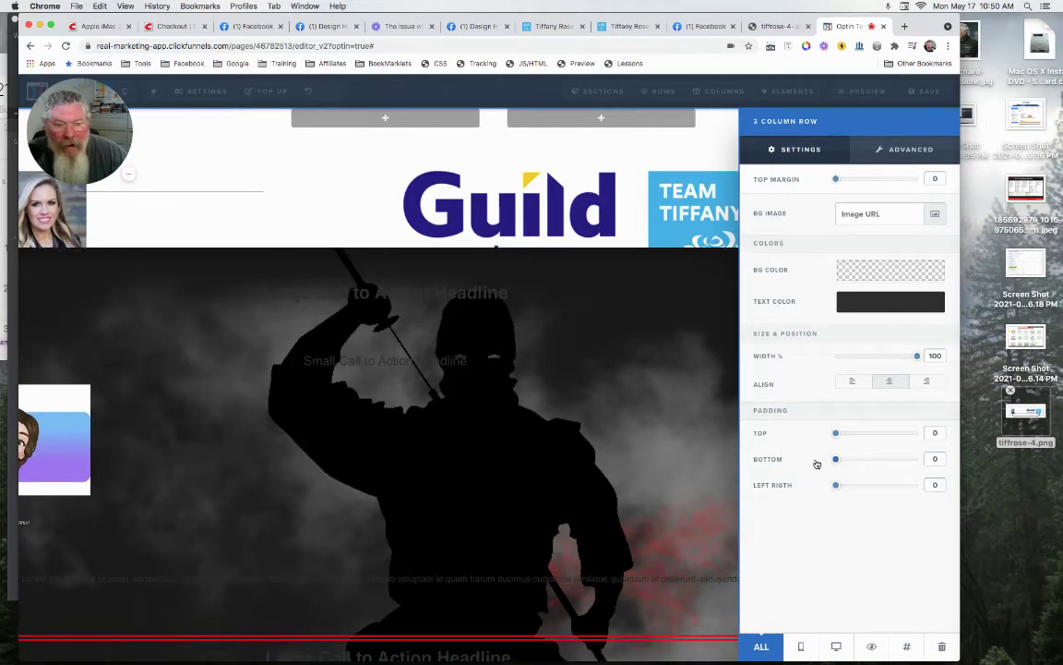
pyautogui.click(301, 163)
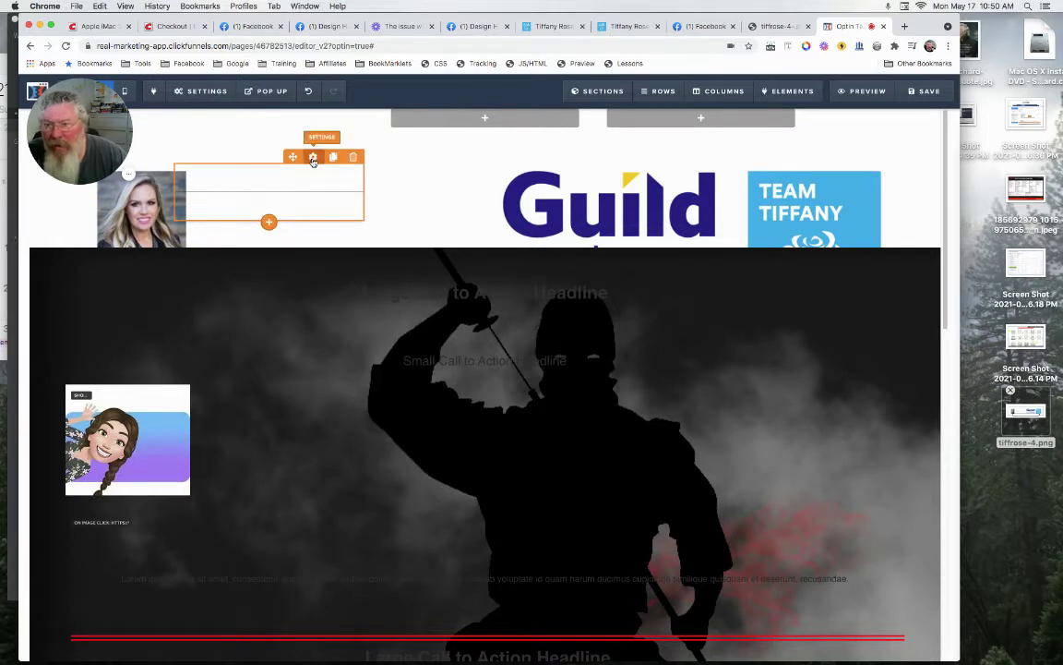
# Set the top margin of the divider in the row's first column to 300
pyautogui.click(314, 159)
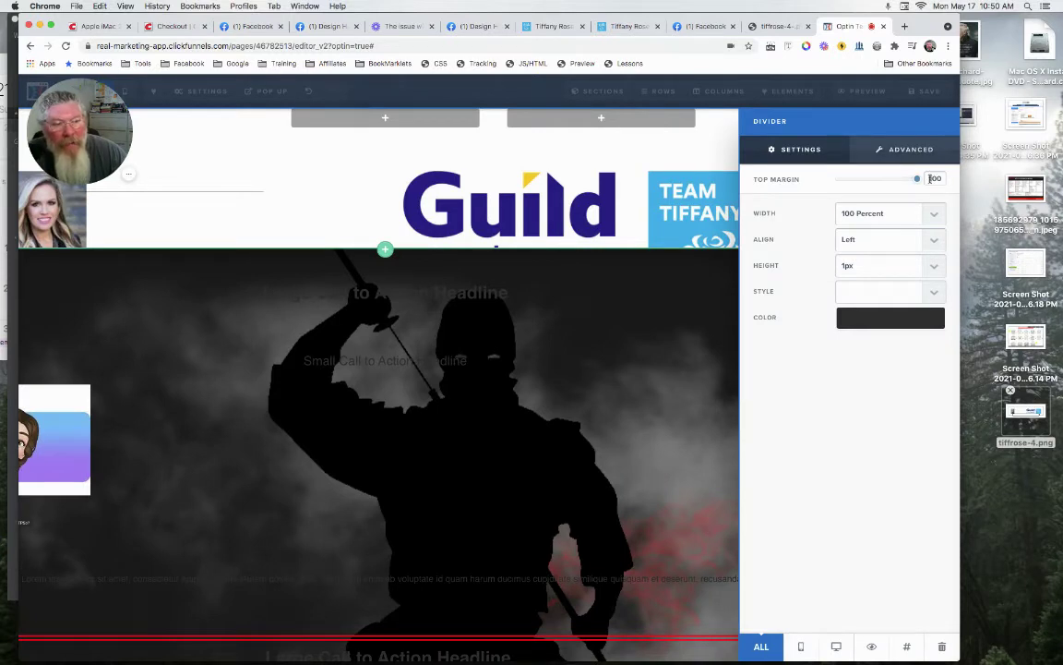
pyautogui.write('300')
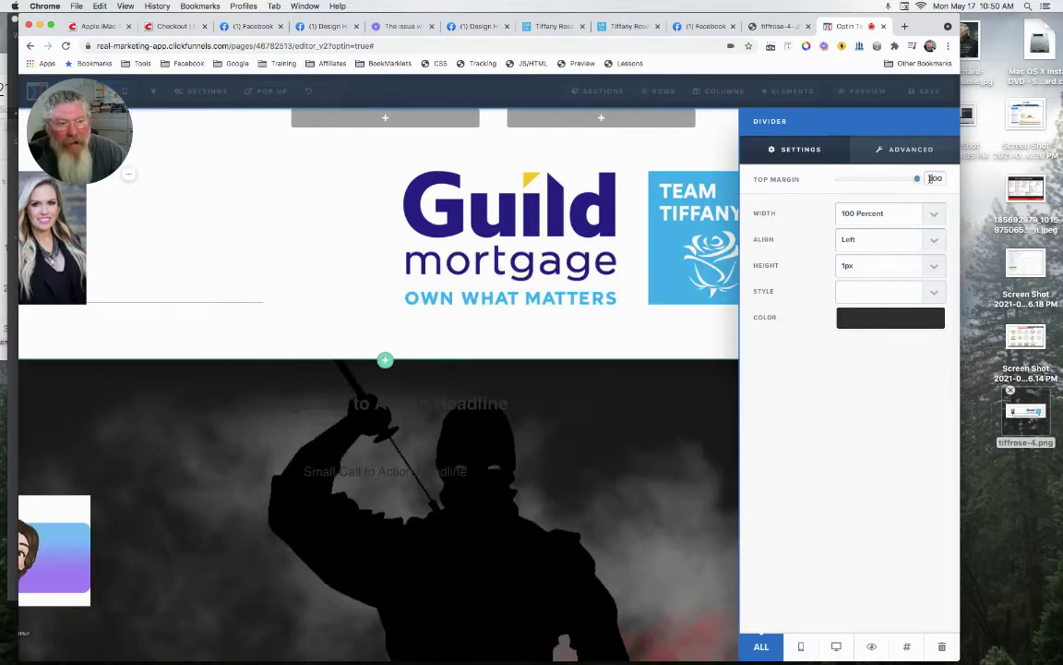
pyautogui.click(414, 269)
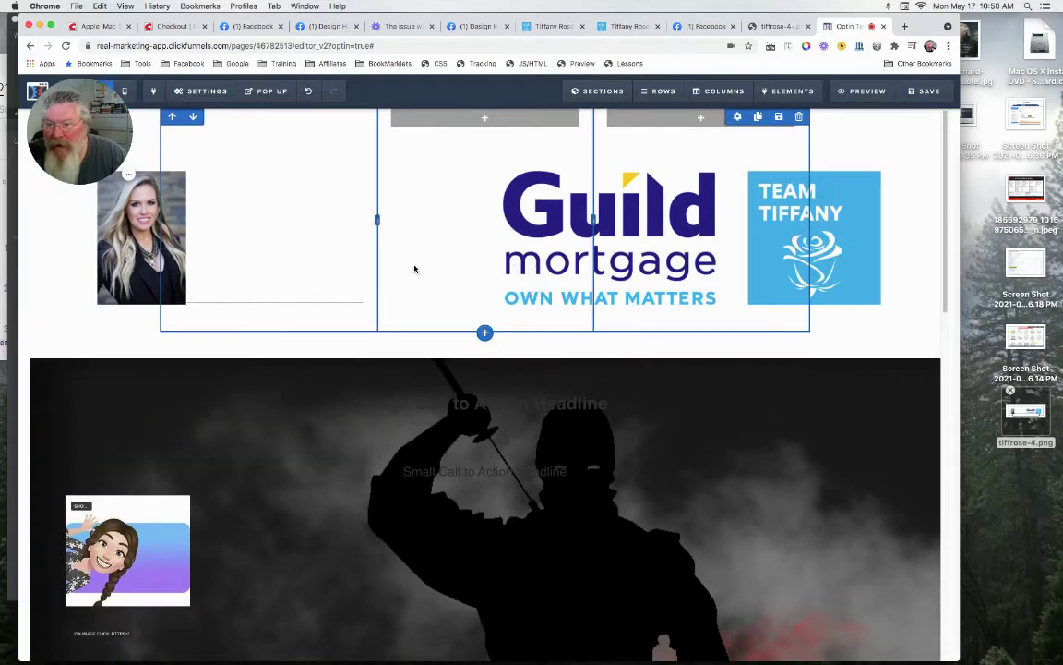
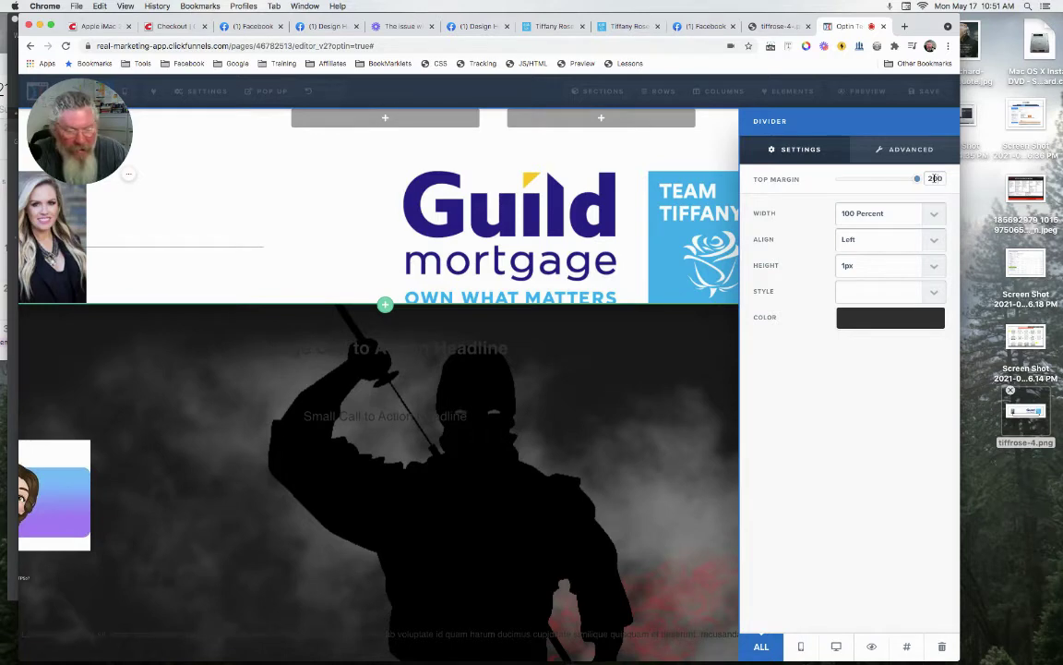
# Set the divider's top margin to 250 and close its settings
pyautogui.press('BackSpace')
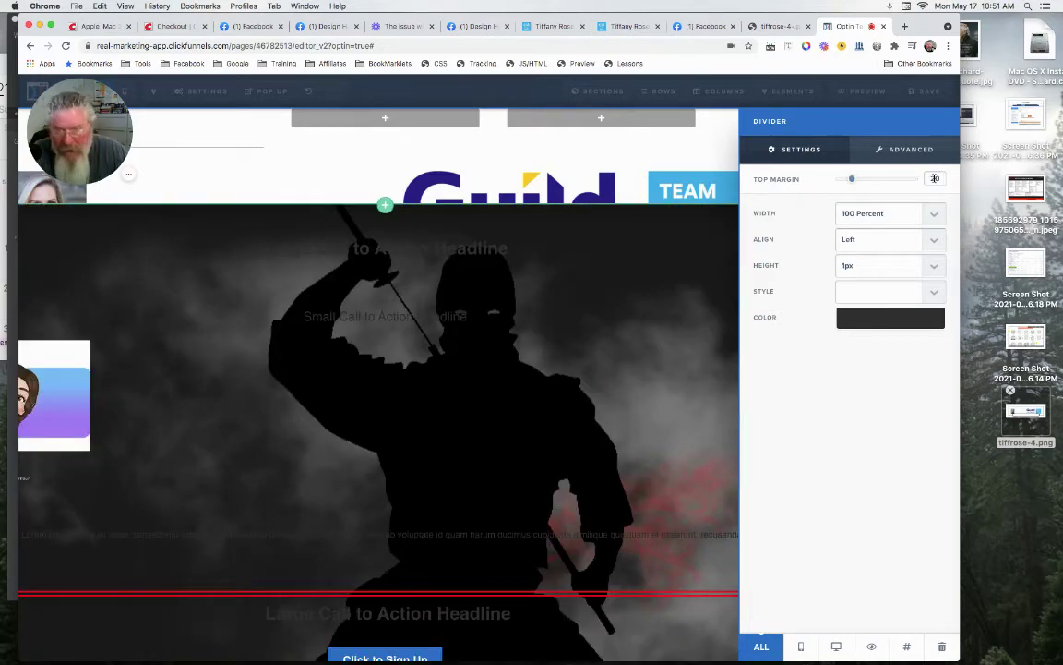
pyautogui.write('5')
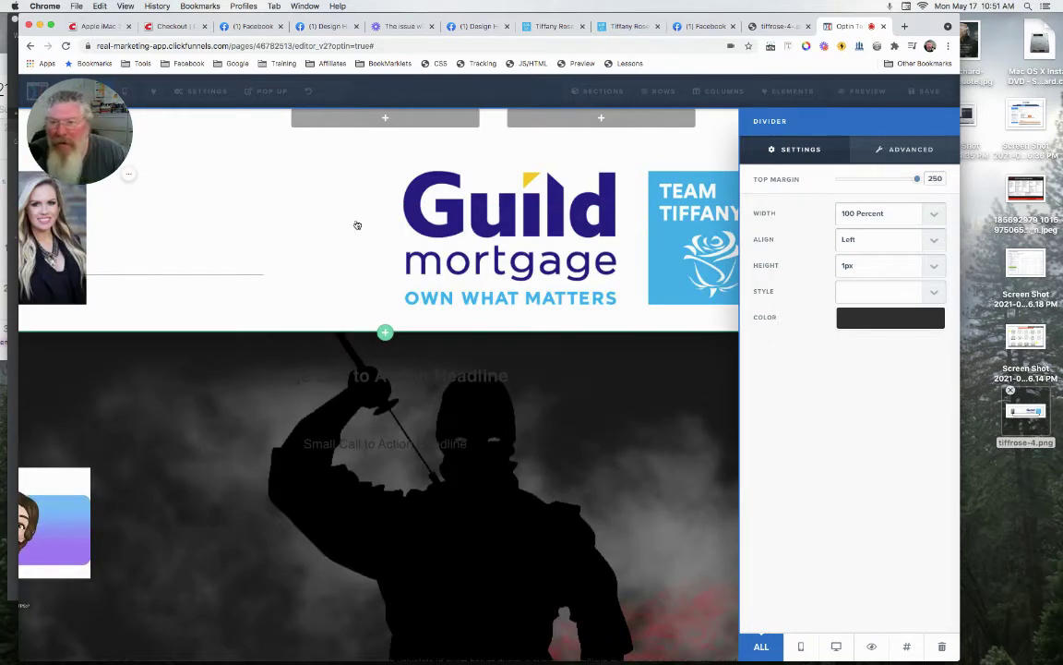
pyautogui.click(322, 201)
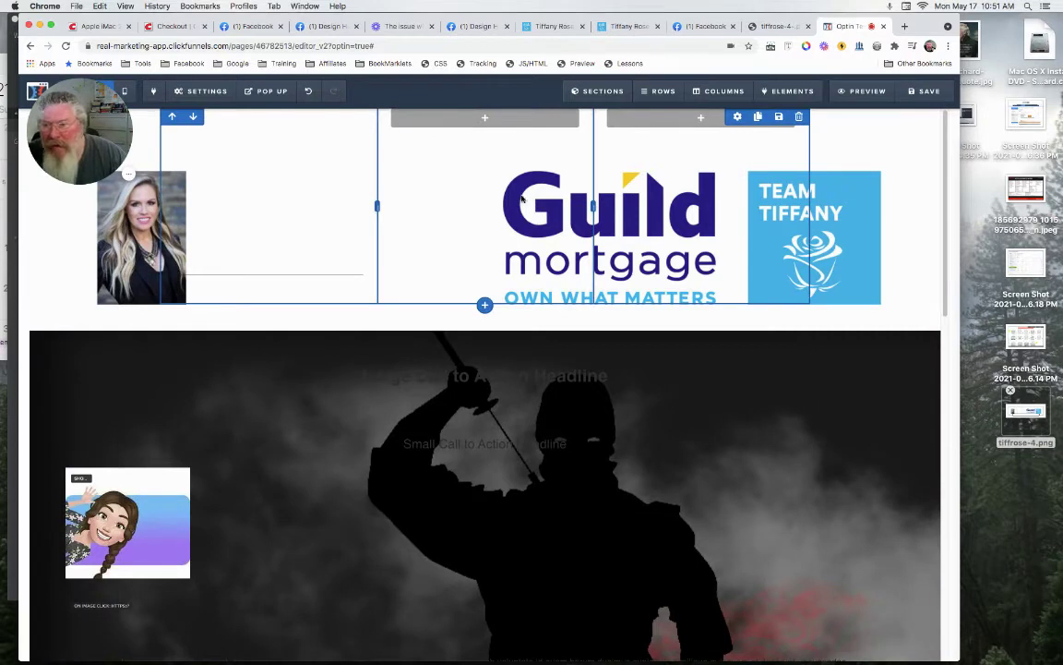
# Set the top margin of the top section's three-column row to -50 and close its settings
pyautogui.click(737, 119)
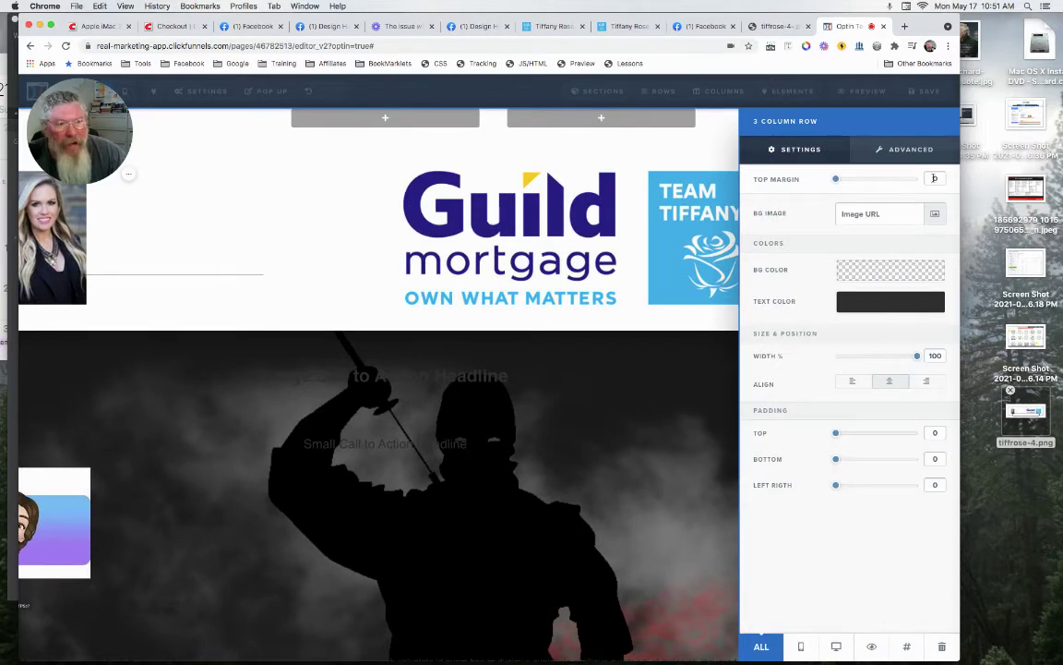
pyautogui.click(932, 179)
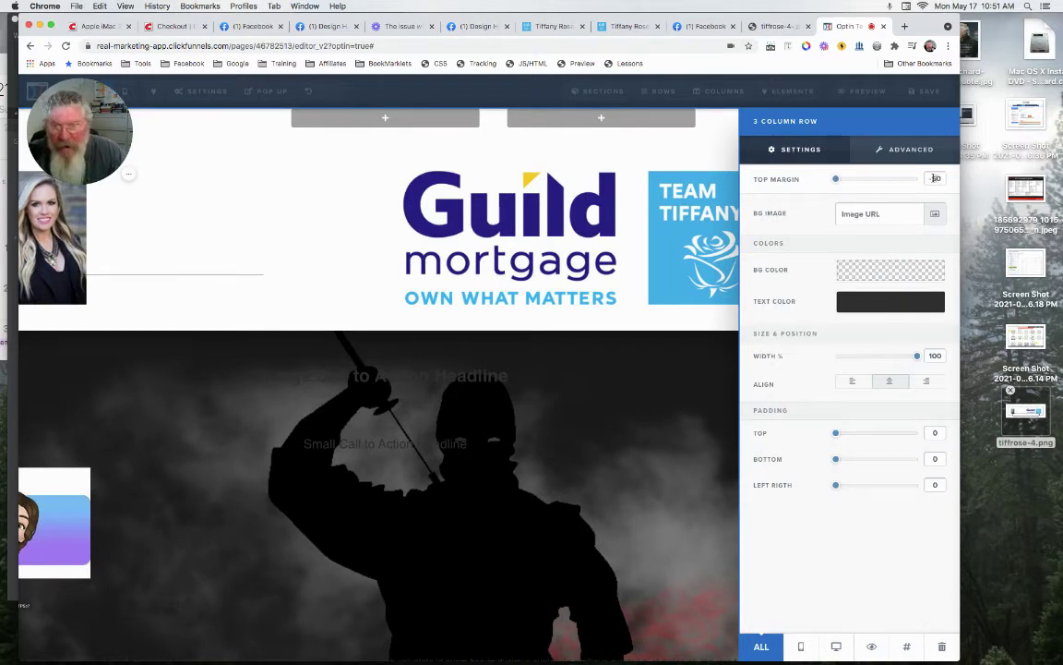
pyautogui.write('-3')
pyautogui.press('BackSpace')
pyautogui.write('5')
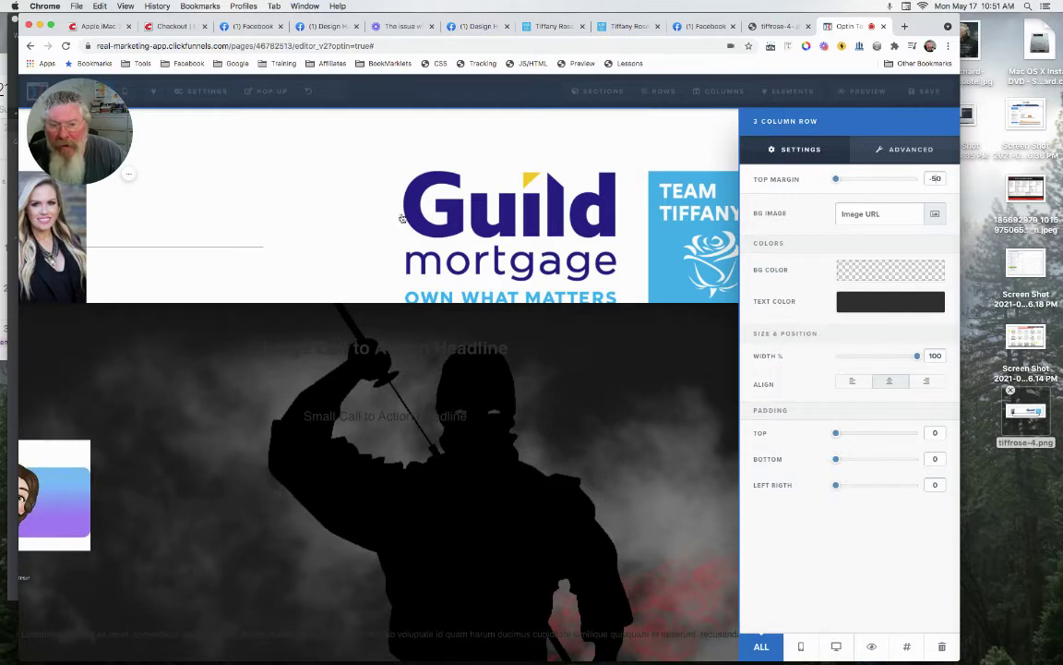
pyautogui.click(355, 249)
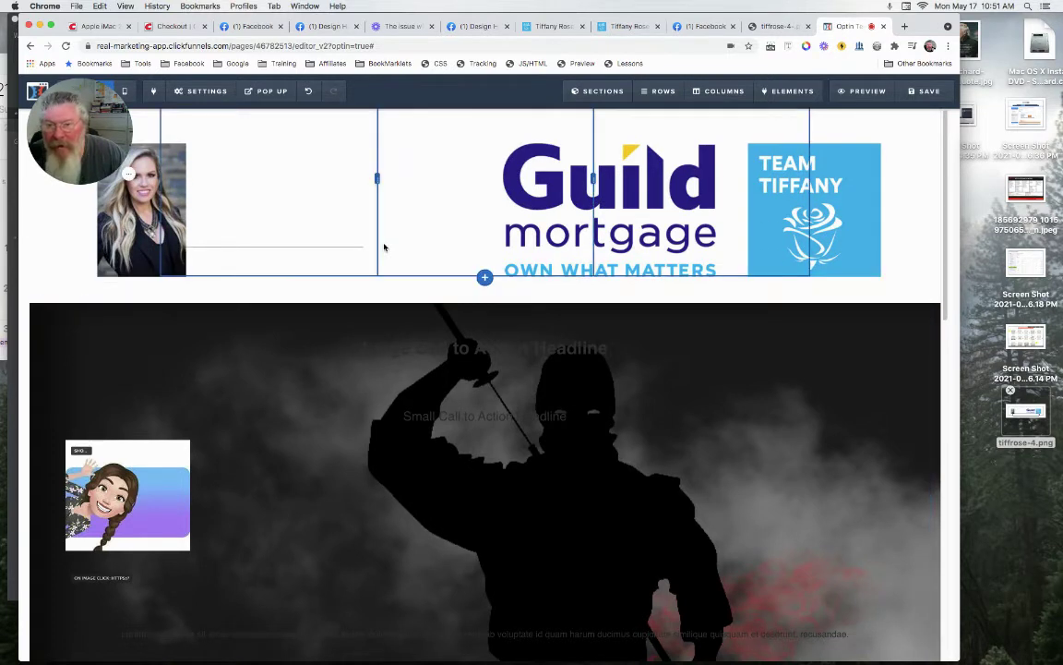
# Save the page, check the top section's background image in the live preview, and return to the editor
pyautogui.click(919, 94)
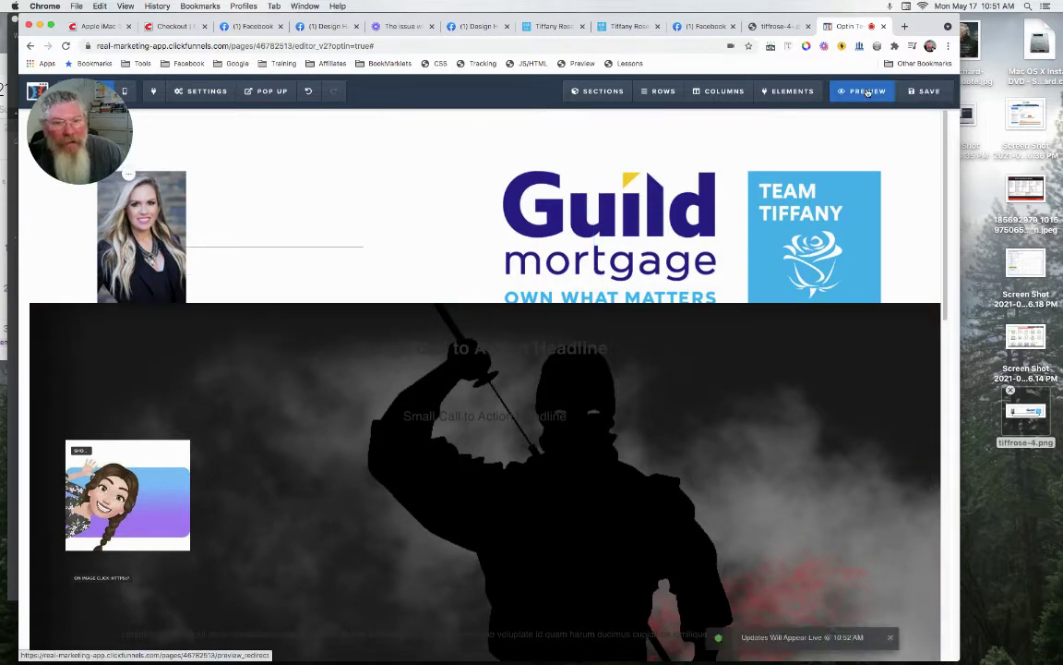
pyautogui.click(868, 92)
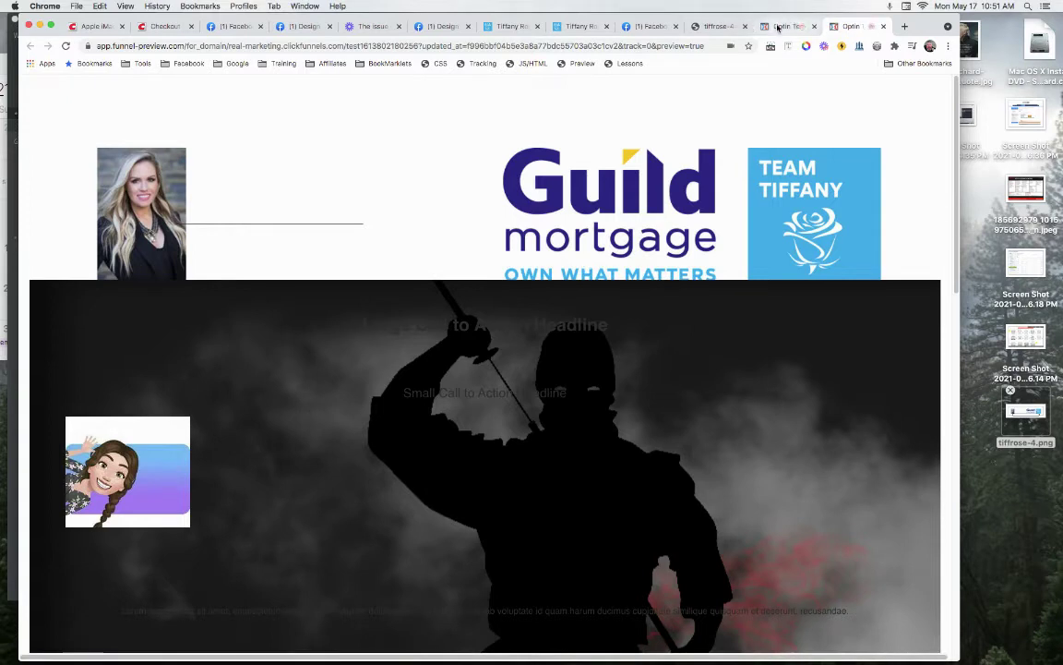
pyautogui.click(778, 27)
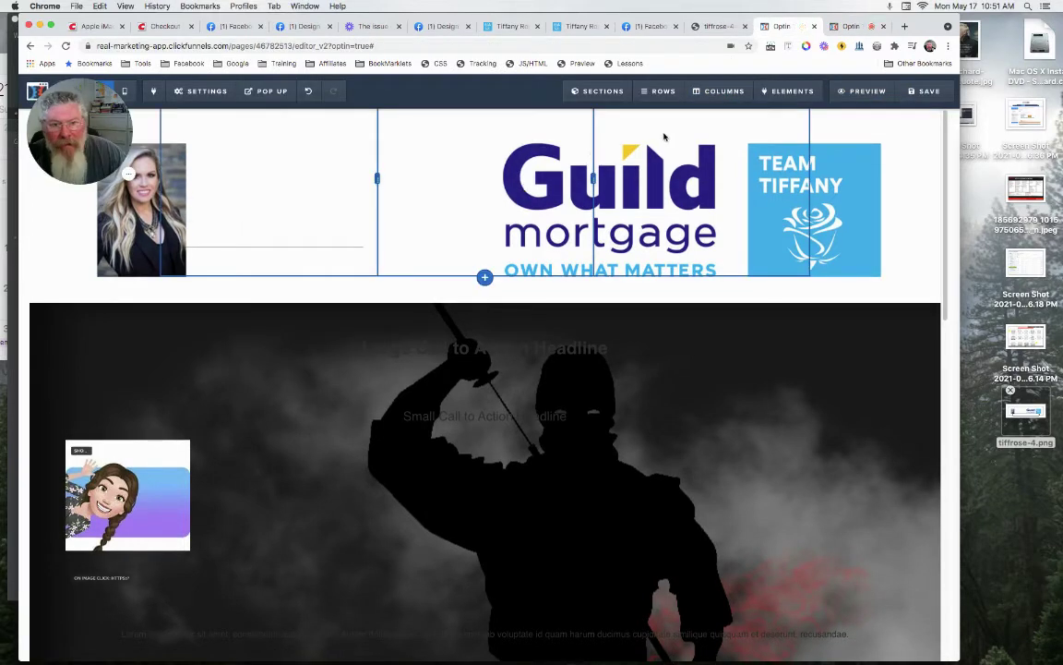
# Clear the top margin of the top section's three-column row and close its settings
pyautogui.moveTo(660, 92)
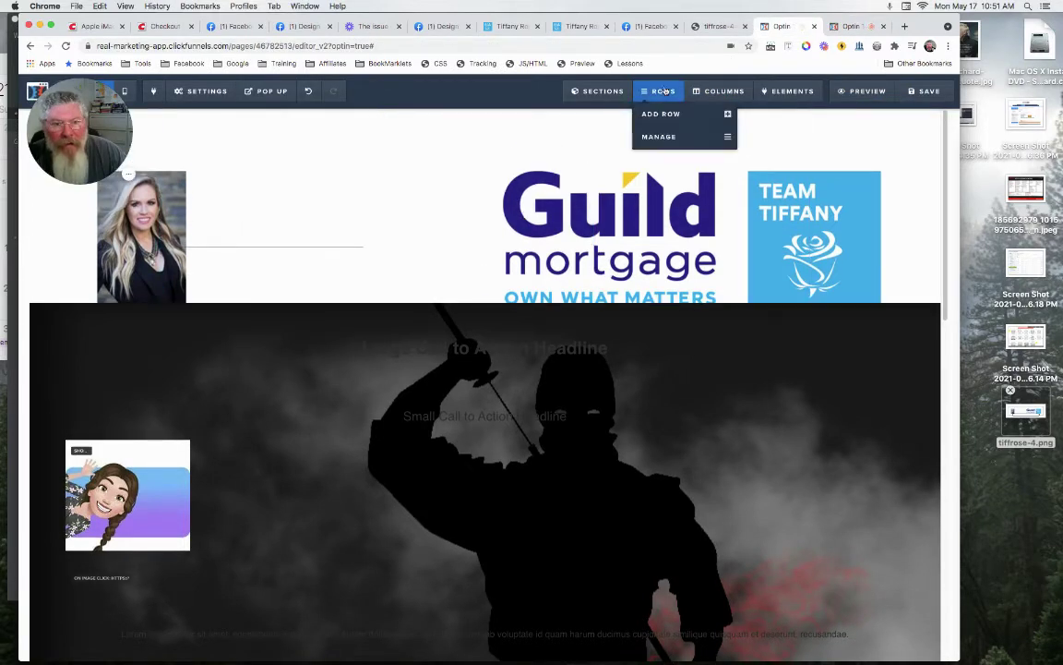
pyautogui.click(657, 137)
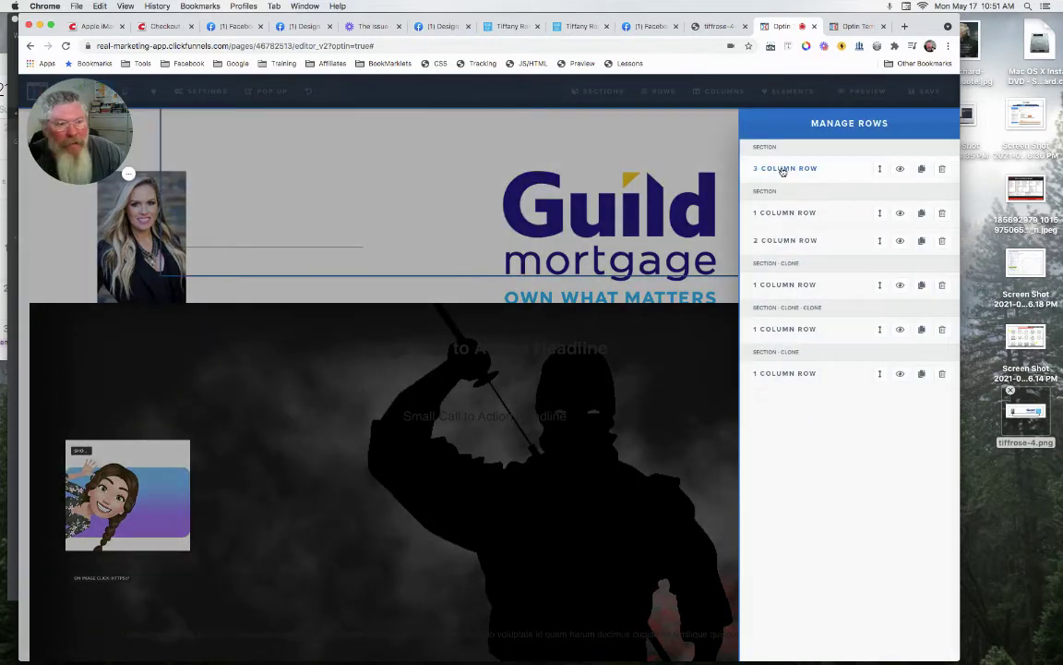
pyautogui.click(783, 169)
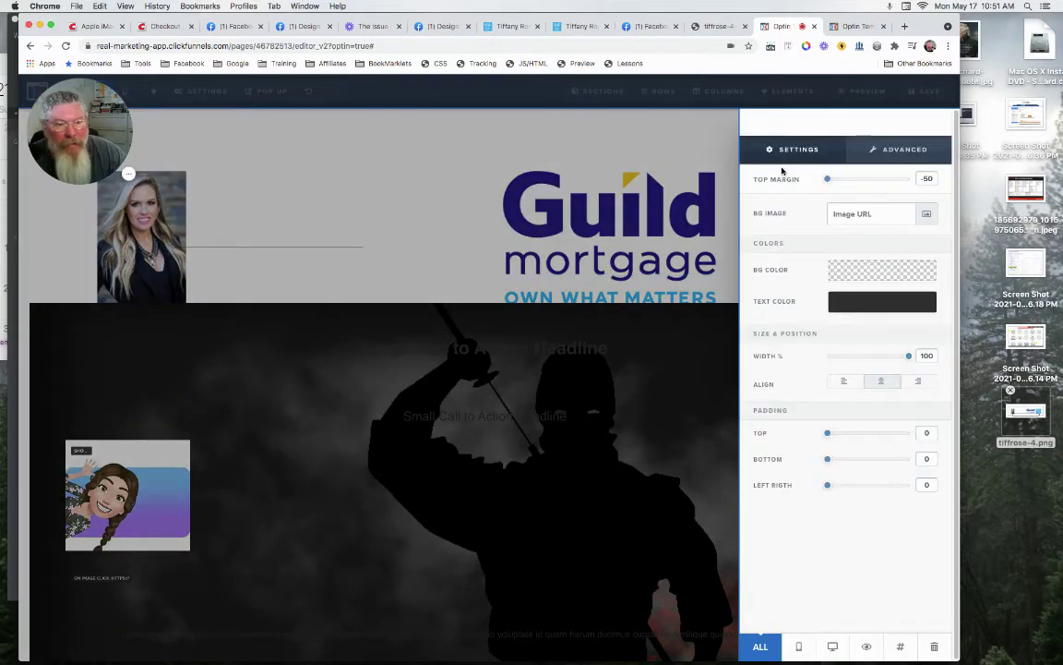
pyautogui.click(918, 178)
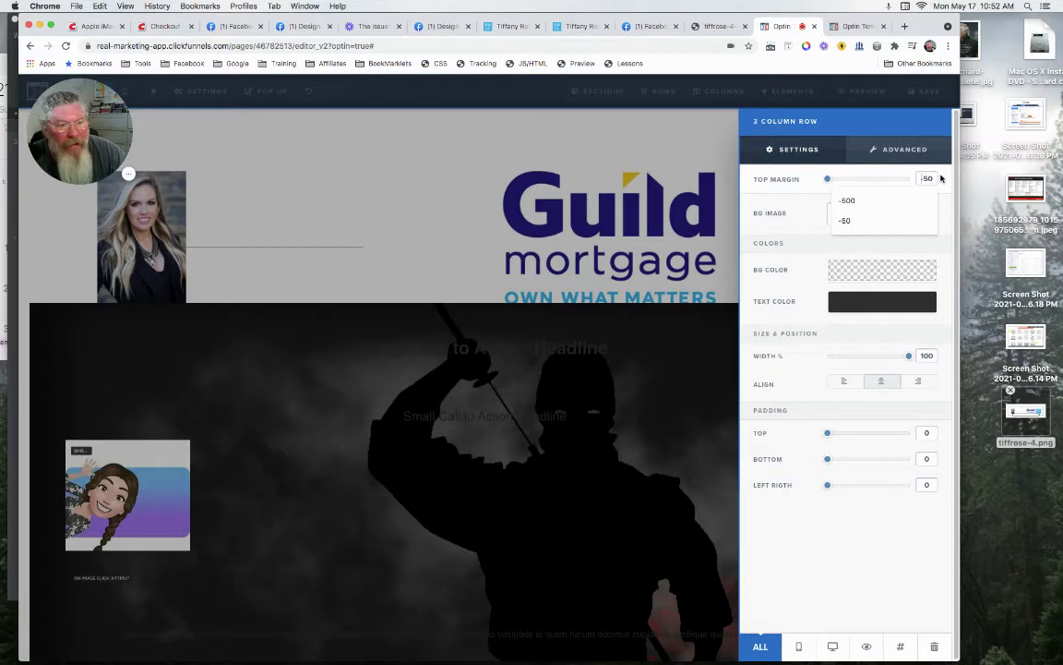
pyautogui.doubleClick(930, 178)
pyautogui.write('0')
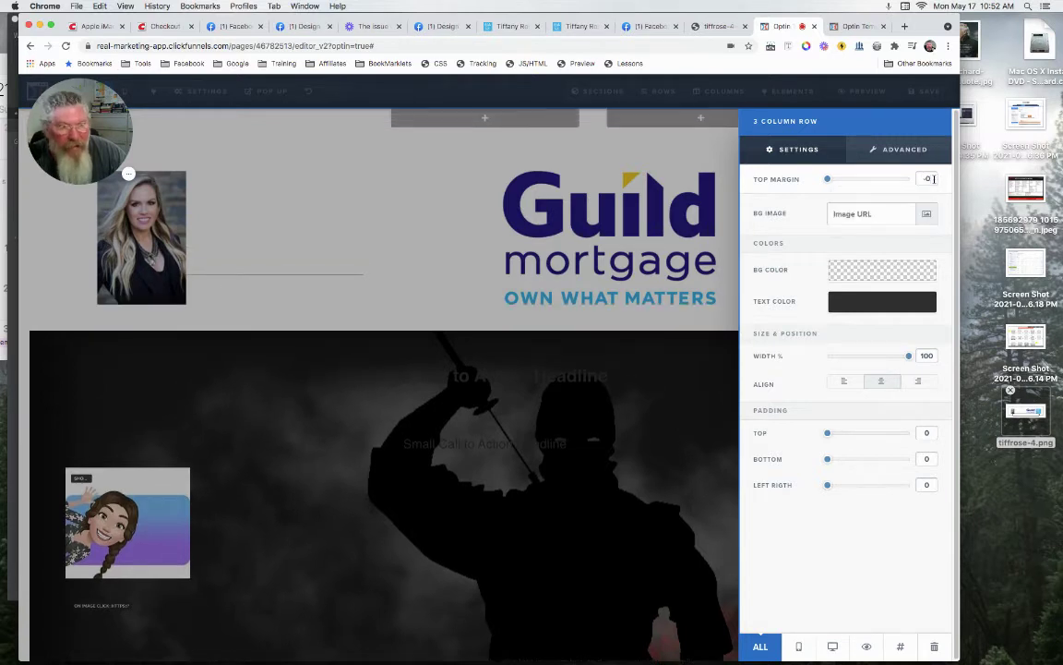
pyautogui.press('BackSpace')
pyautogui.press('BackSpace')
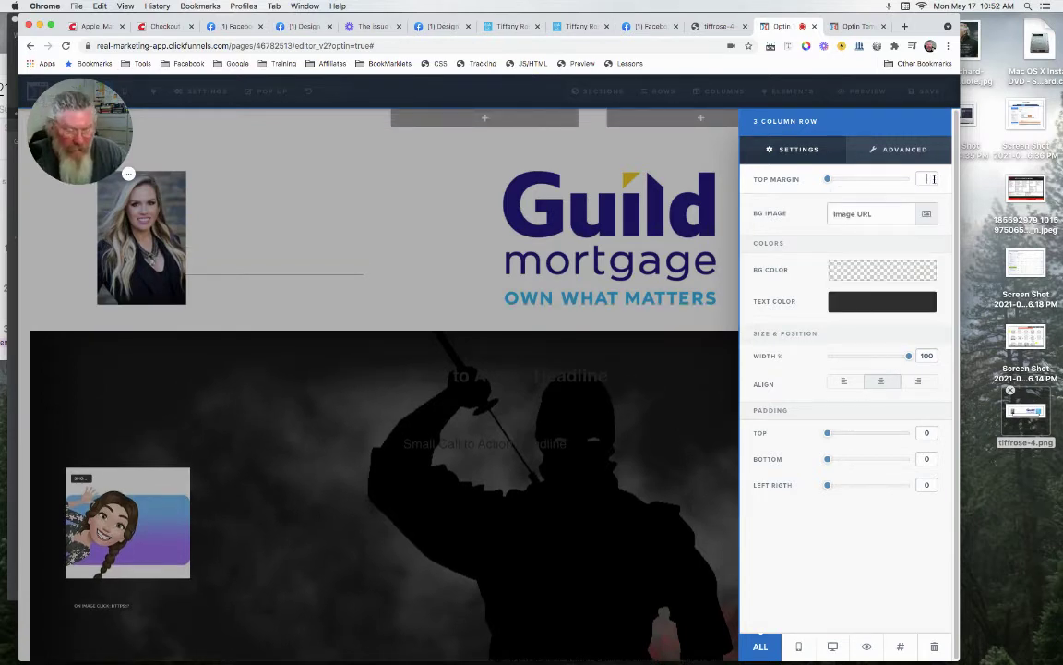
pyautogui.click(466, 199)
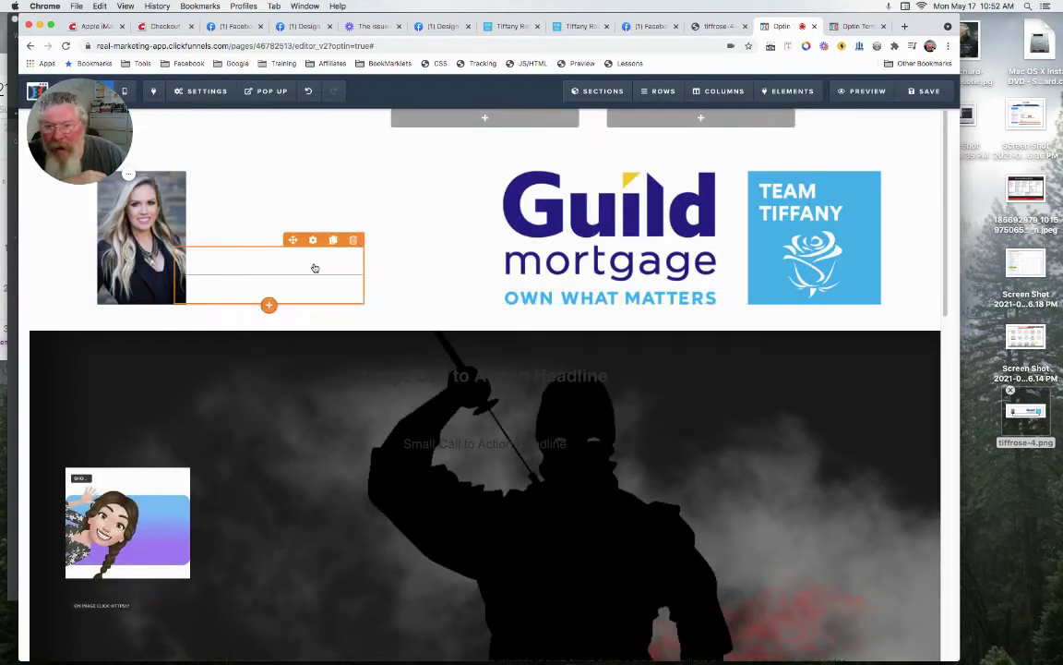
# Clone the divider in the row's first column, set the copy's top margin to 0 and close its settings
pyautogui.click(313, 242)
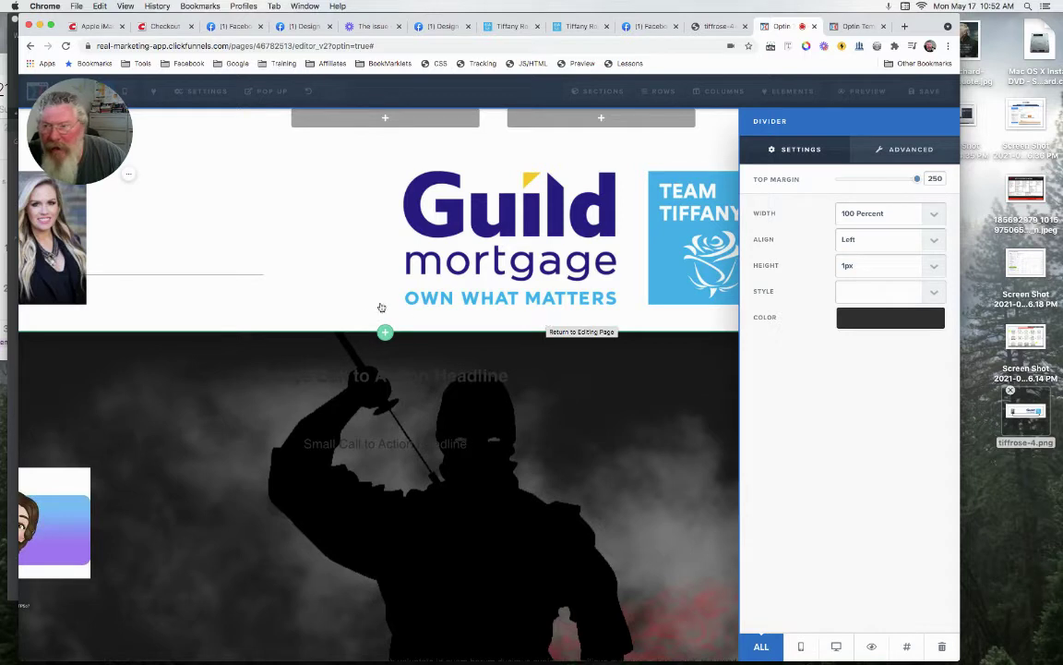
pyautogui.click(206, 231)
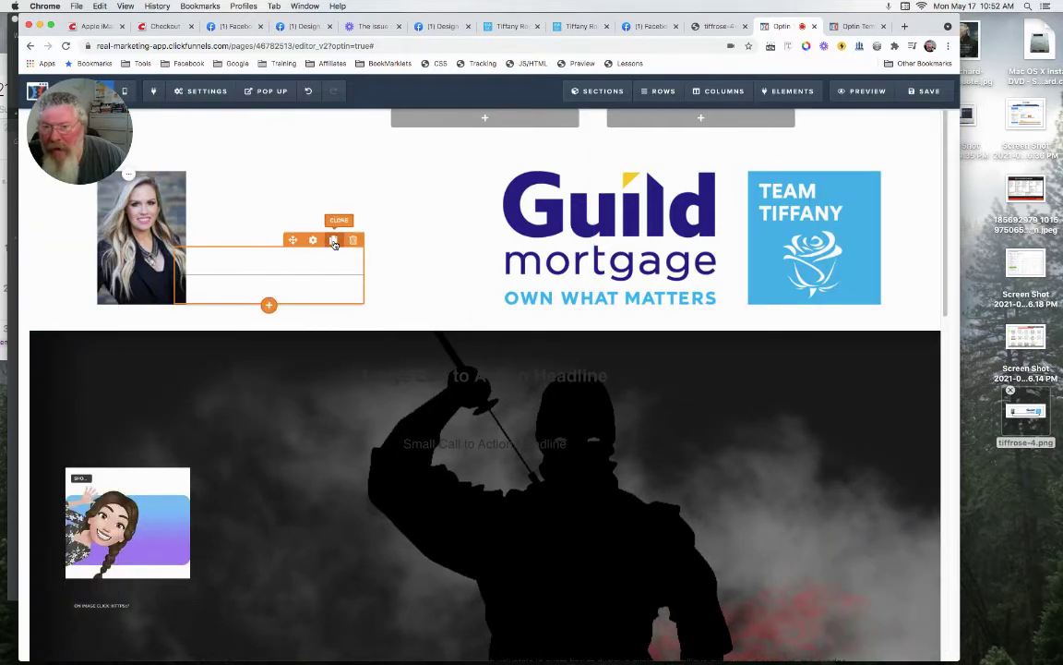
pyautogui.click(334, 241)
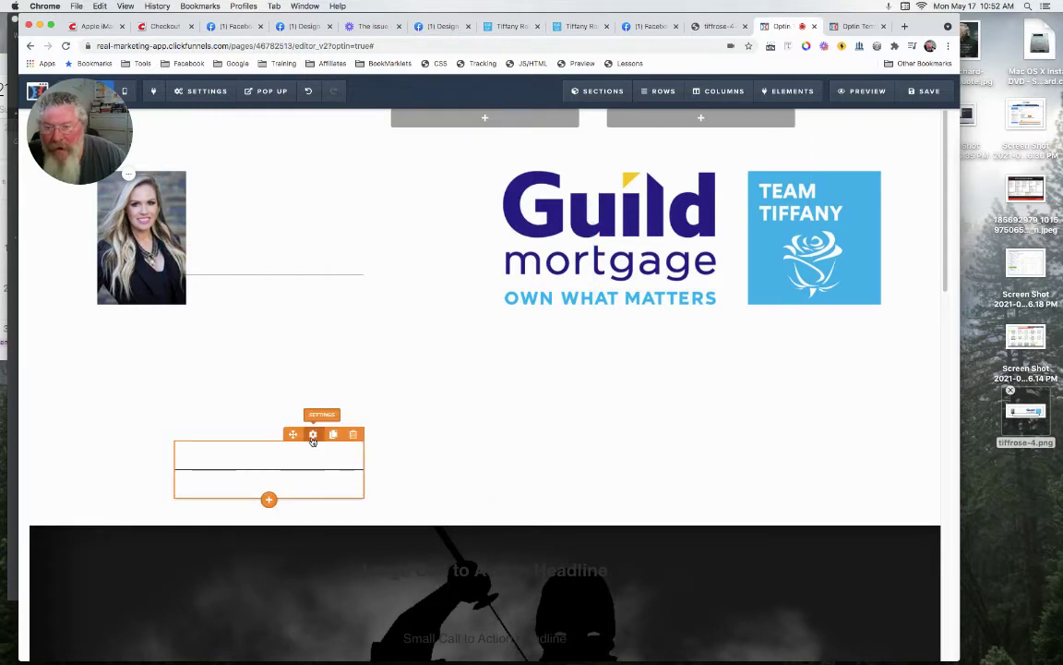
pyautogui.click(312, 435)
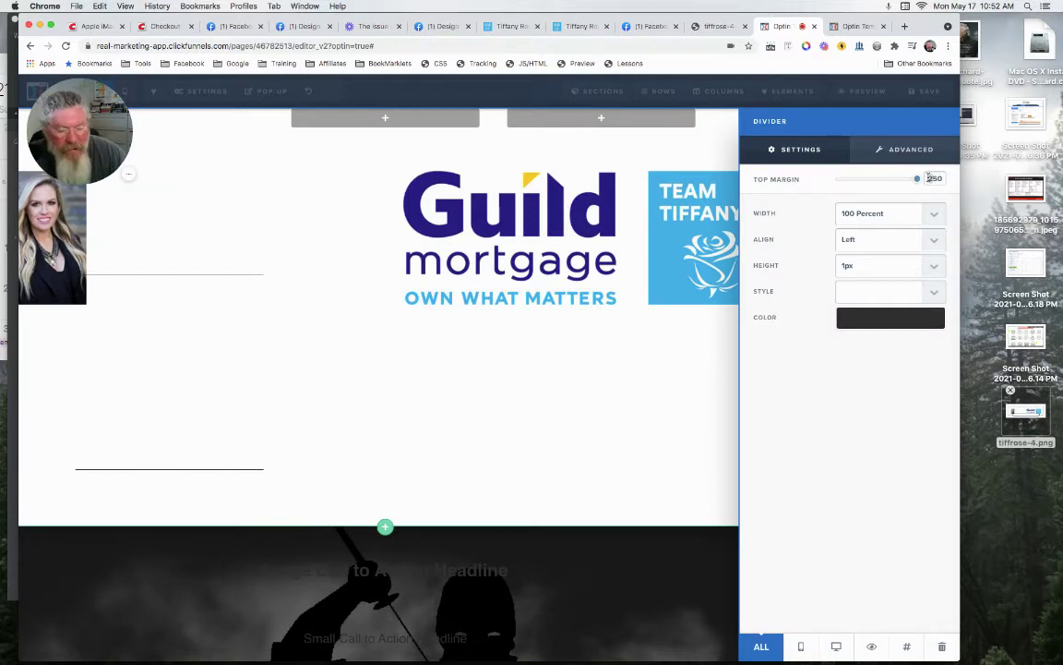
pyautogui.write('130')
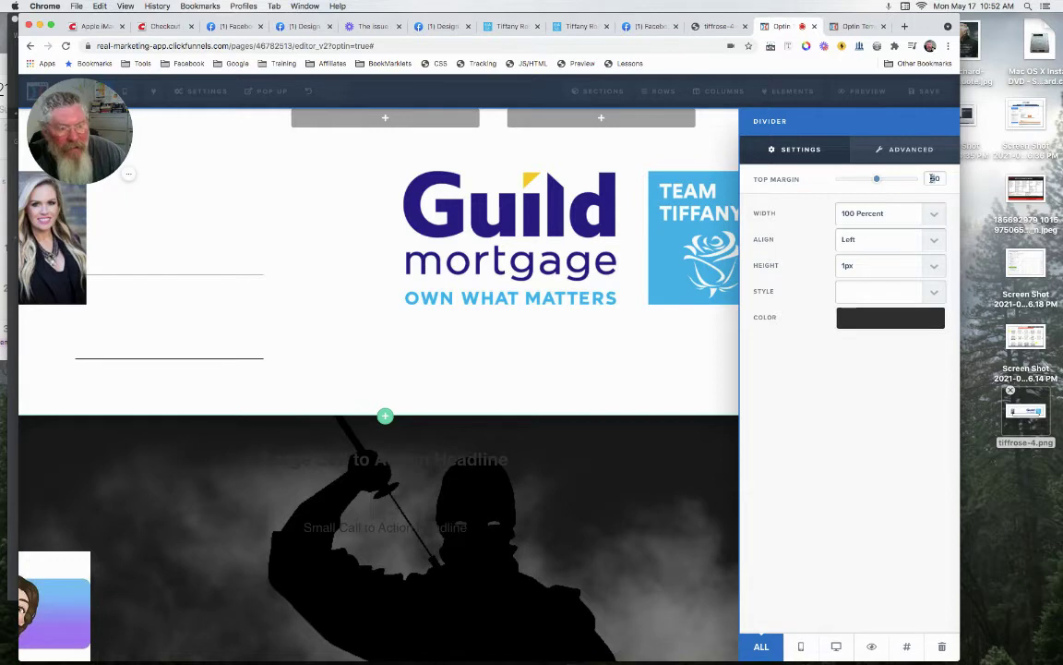
pyautogui.press('BackSpace')
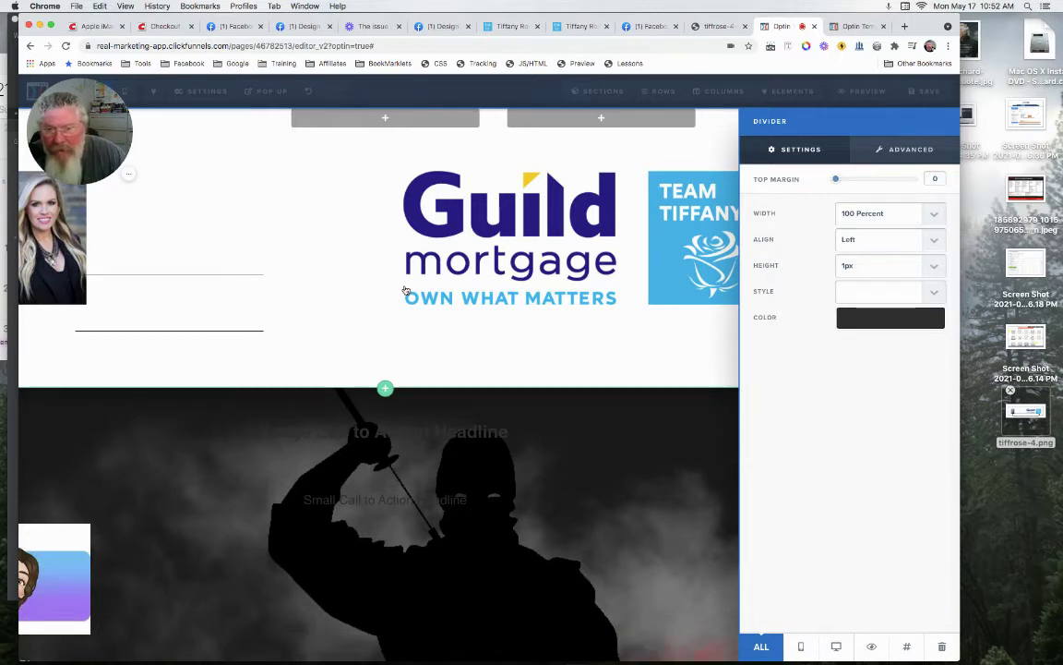
pyautogui.click(404, 291)
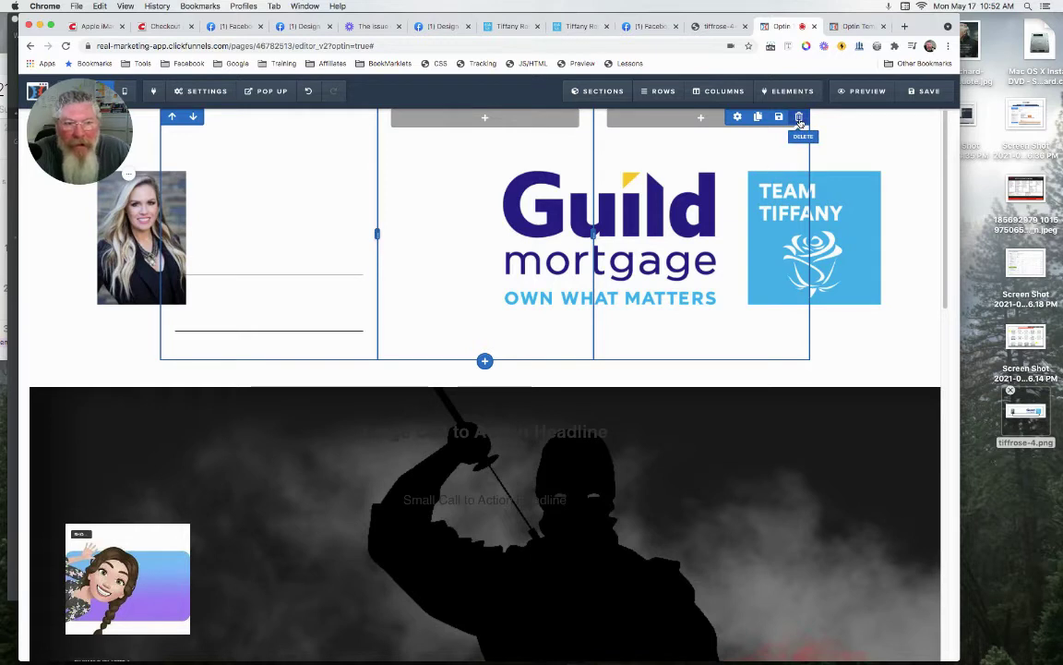
# Delete the top section's three-column row
pyautogui.click(799, 118)
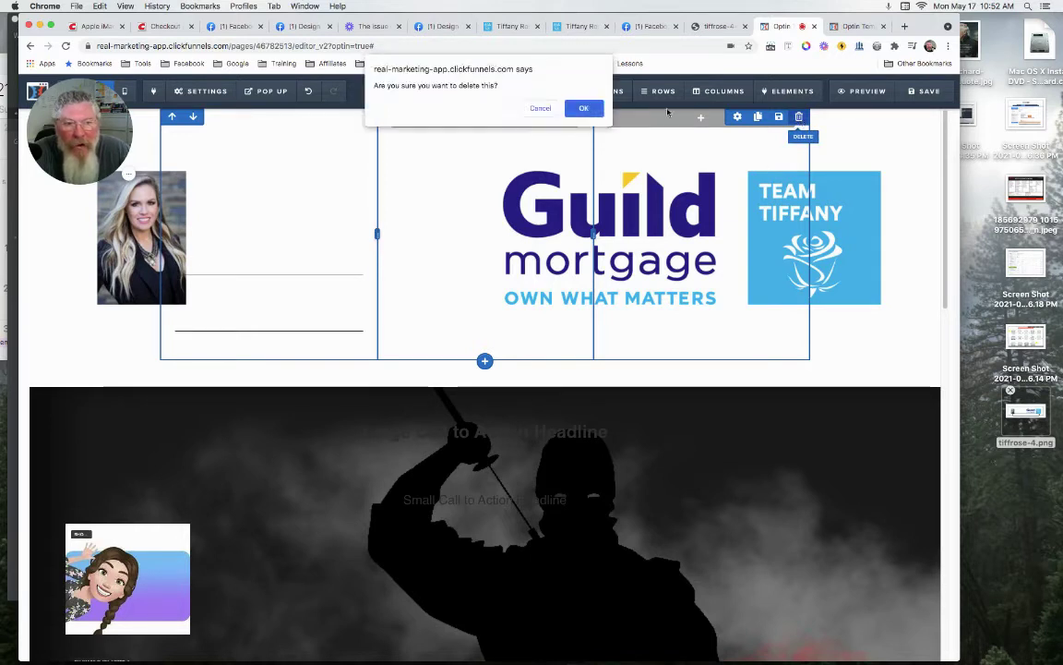
pyautogui.click(583, 108)
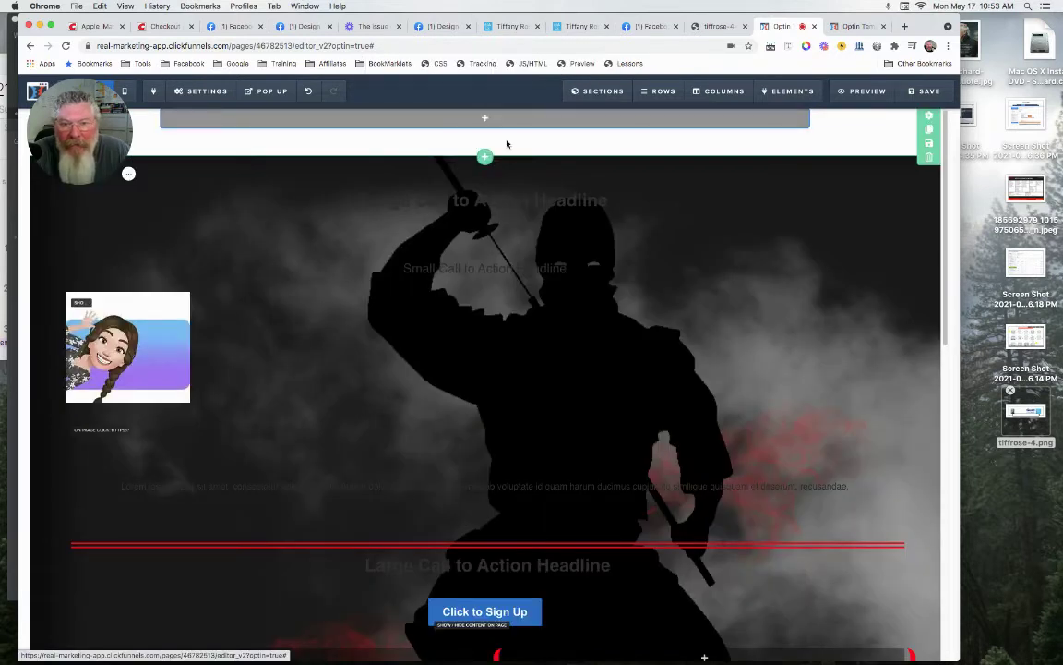
# On the published Guild Mortgage opt-in page, enable the header section's 512px height style in the inspector and close the inspector
pyautogui.click(571, 30)
pyautogui.click(507, 31)
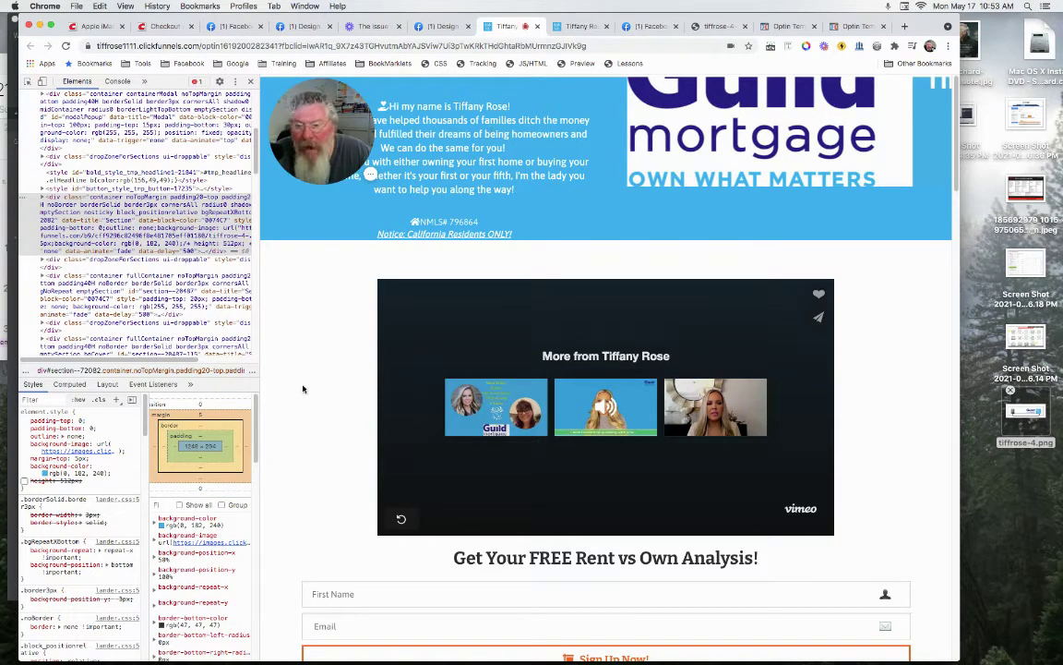
pyautogui.moveTo(97, 451)
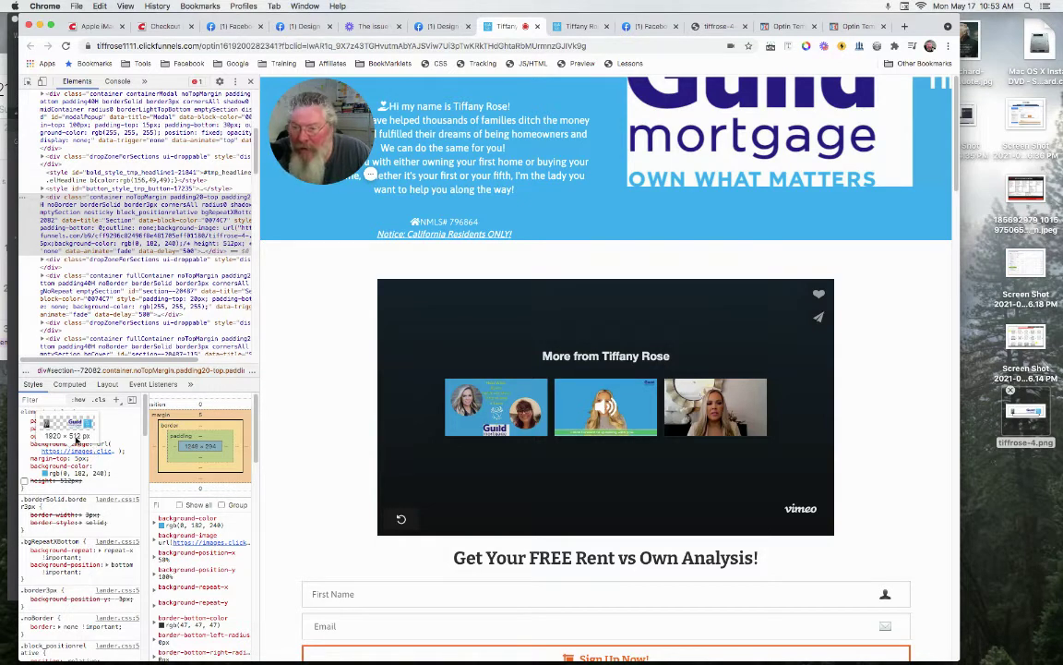
pyautogui.click(24, 480)
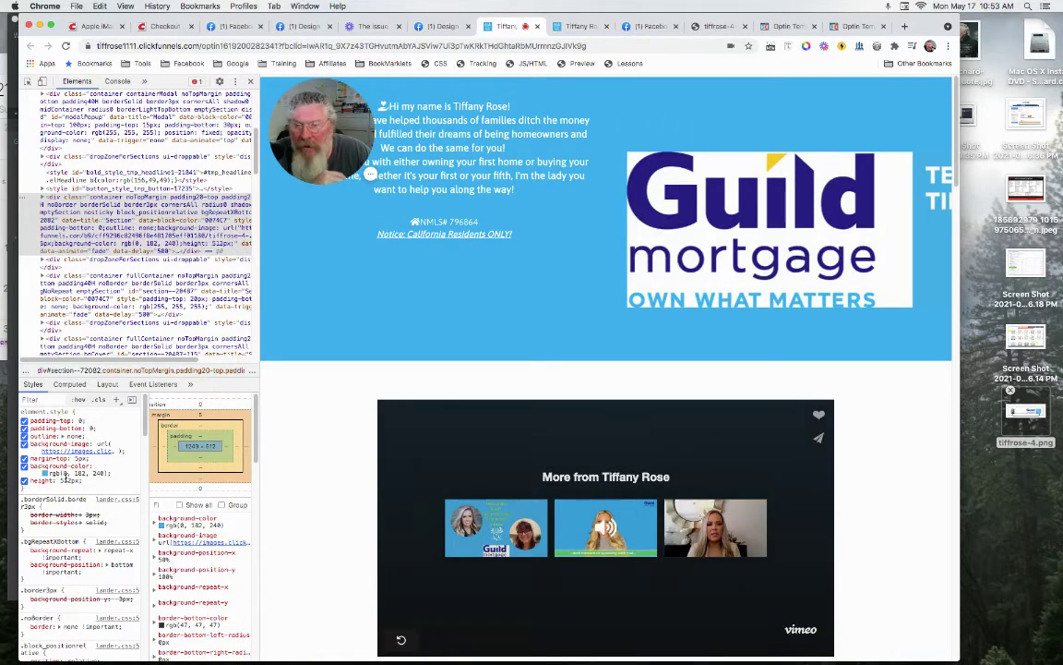
pyautogui.click(250, 81)
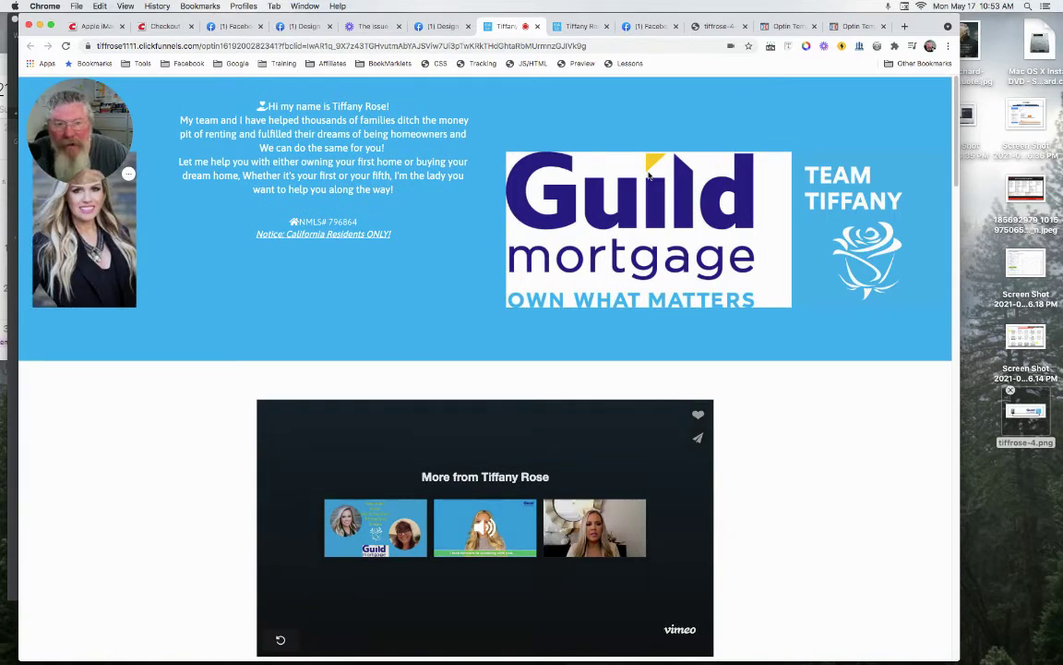
# On the recommended restaurants page, inspect the blank header section and add a height of 512px to its element style
pyautogui.click(573, 30)
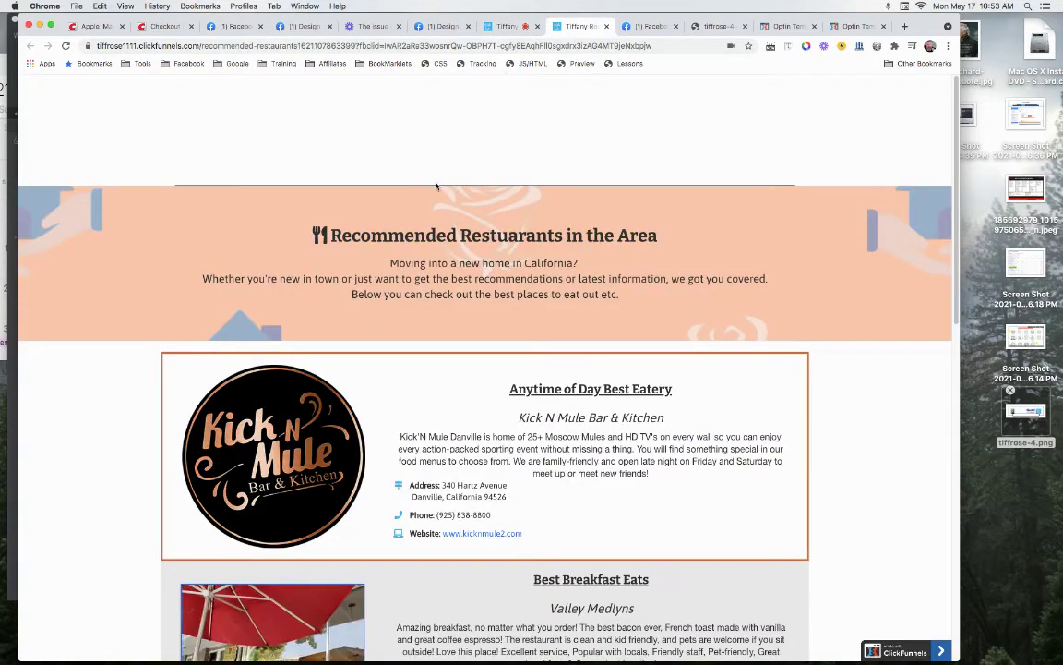
pyautogui.rightClick(443, 99)
pyautogui.click(483, 262)
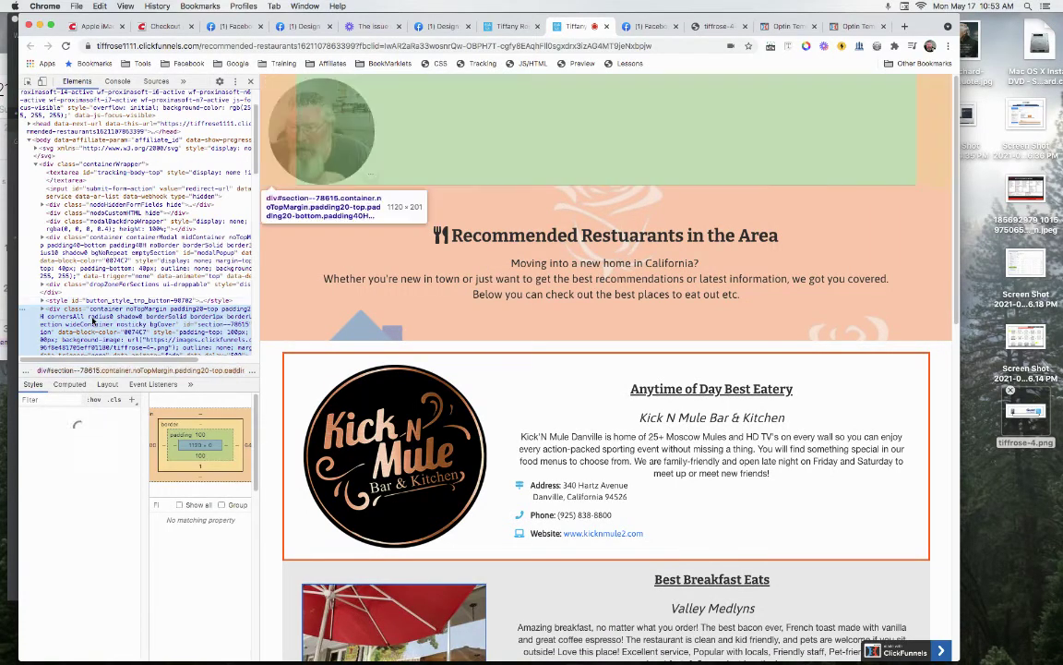
pyautogui.scroll(-3, 120, 221)
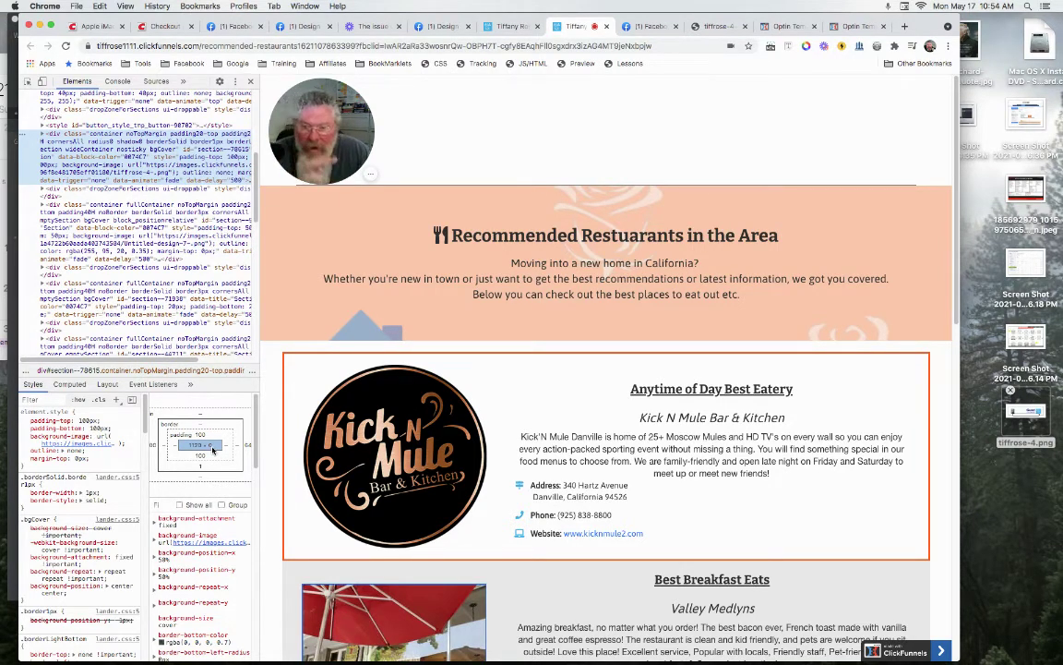
pyautogui.click(66, 469)
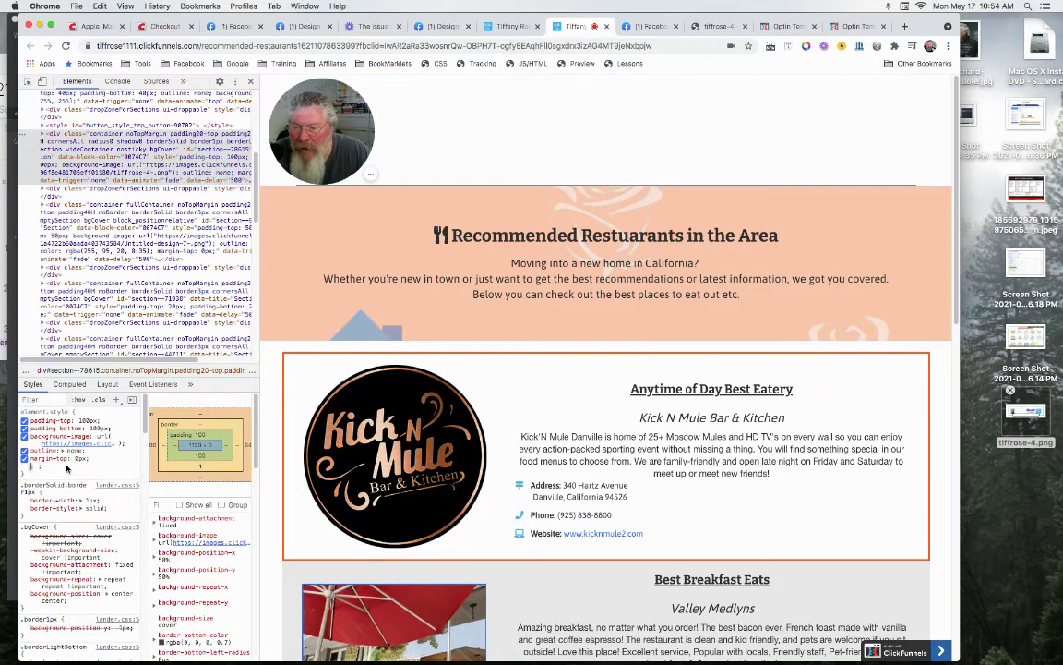
pyautogui.write('height')
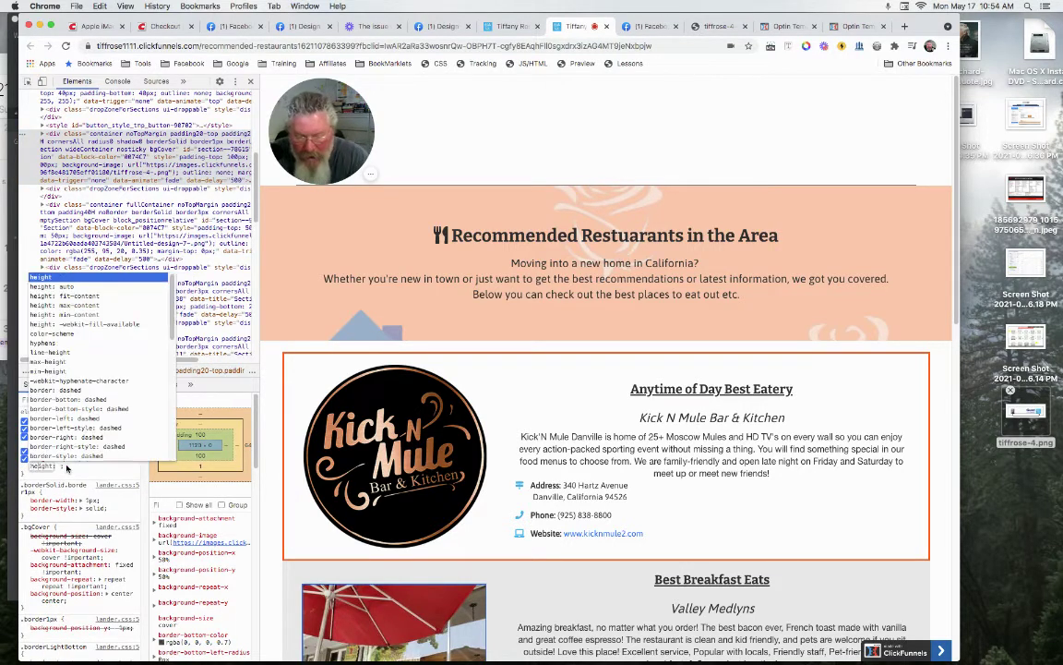
pyautogui.press('Tab')
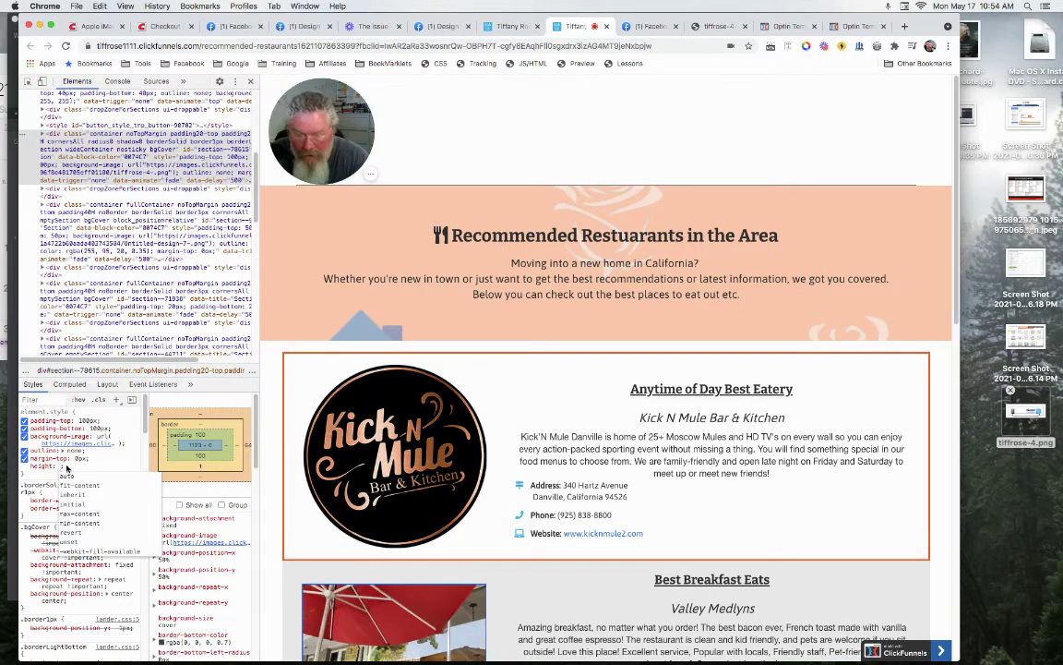
pyautogui.write('530px')
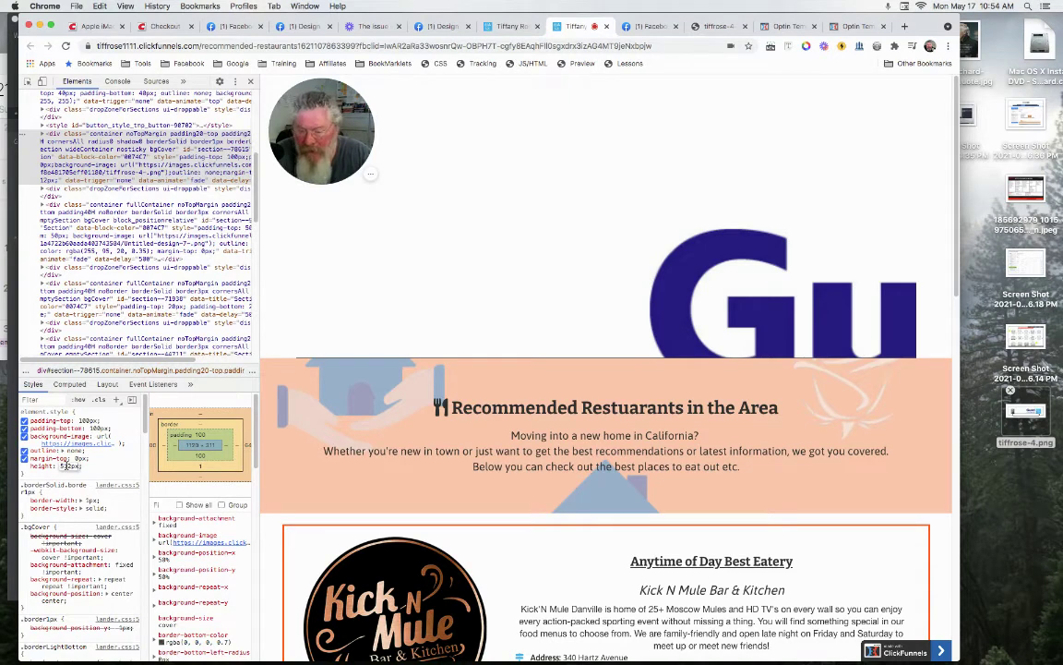
pyautogui.click(69, 466)
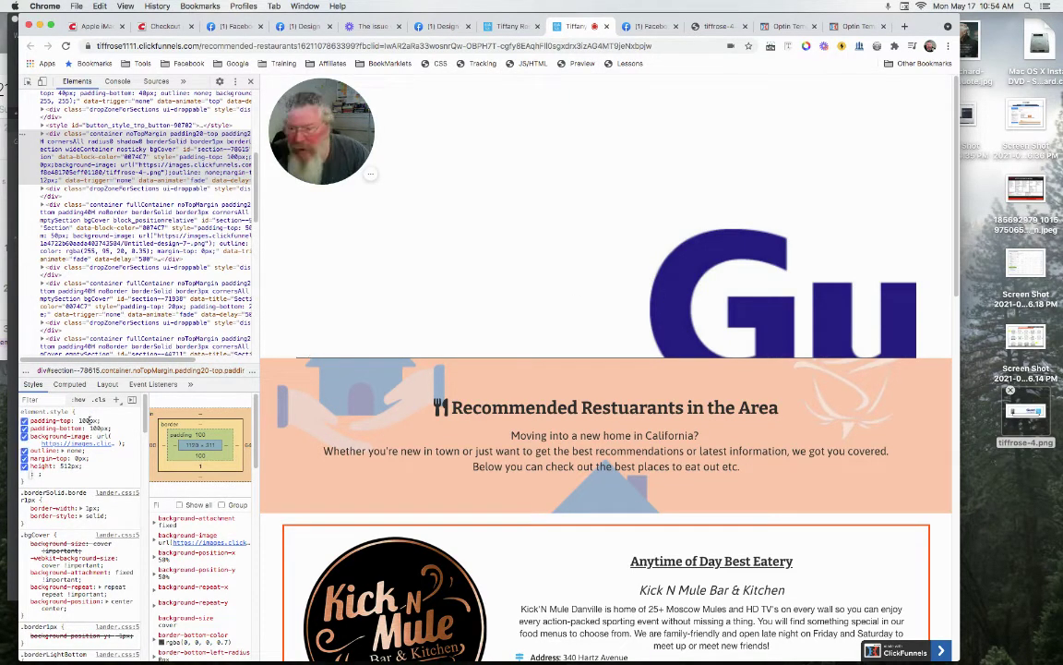
# Remove the padding-top and padding-bottom values from the header section's element style
pyautogui.click(87, 421)
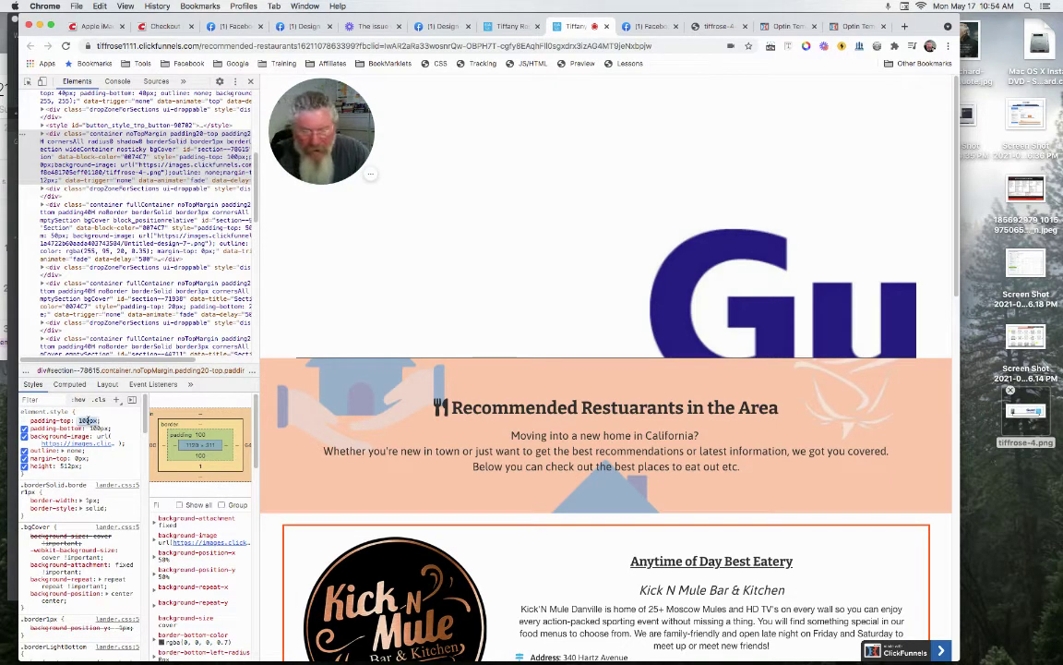
pyautogui.press('BackSpace')
pyautogui.press('Return')
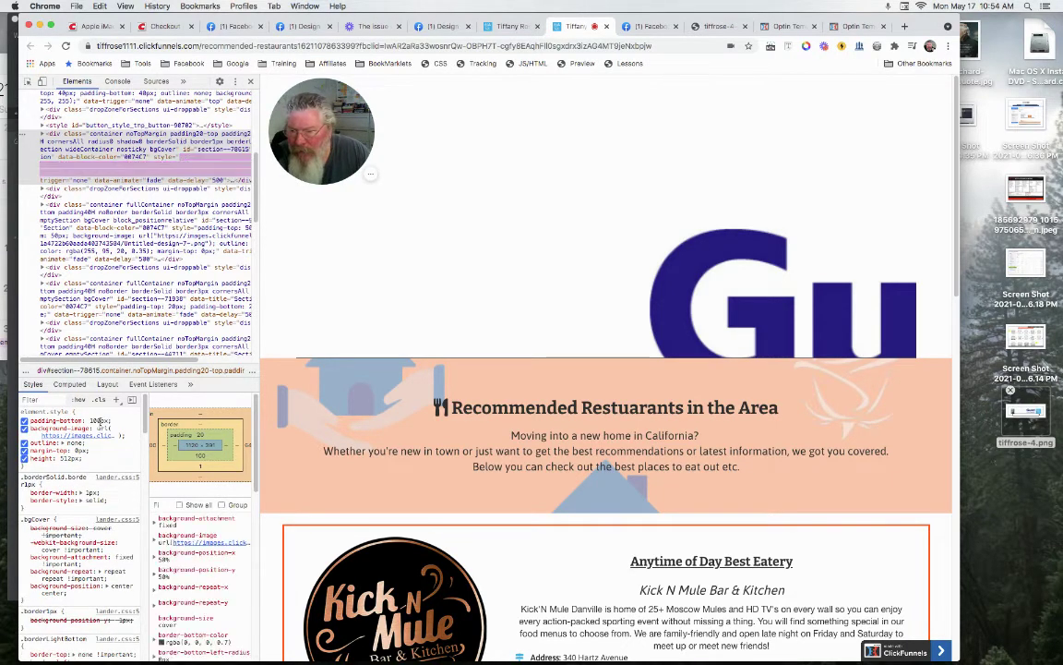
pyautogui.click(95, 421)
pyautogui.press('BackSpace')
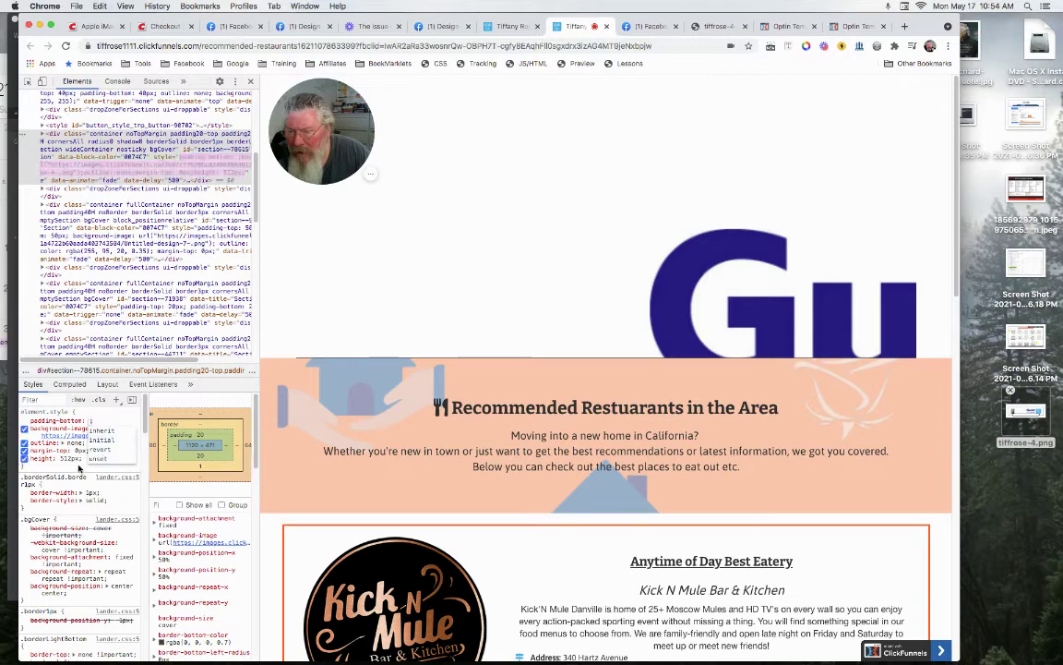
pyautogui.press('Return')
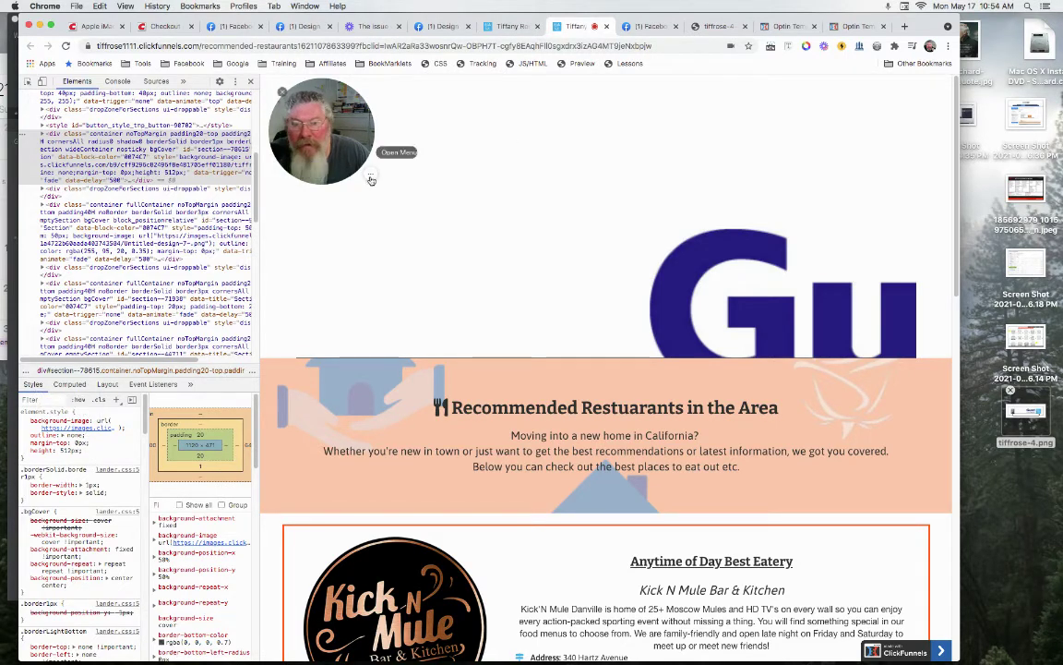
# Look at the test page's live preview and return to the page editor
pyautogui.moveTo(406, 174)
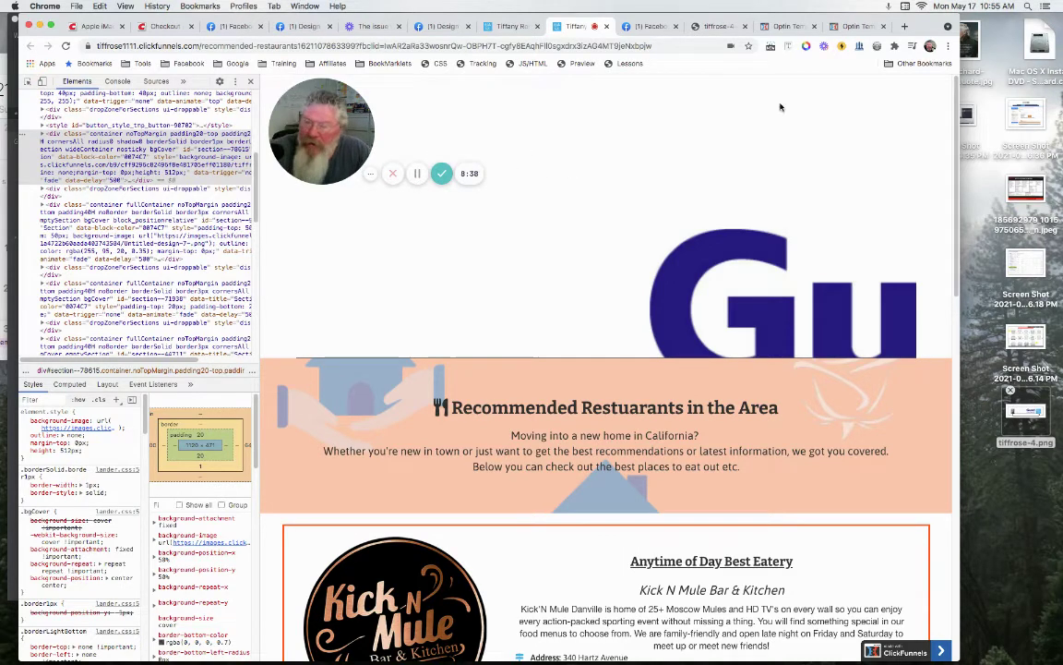
pyautogui.click(857, 26)
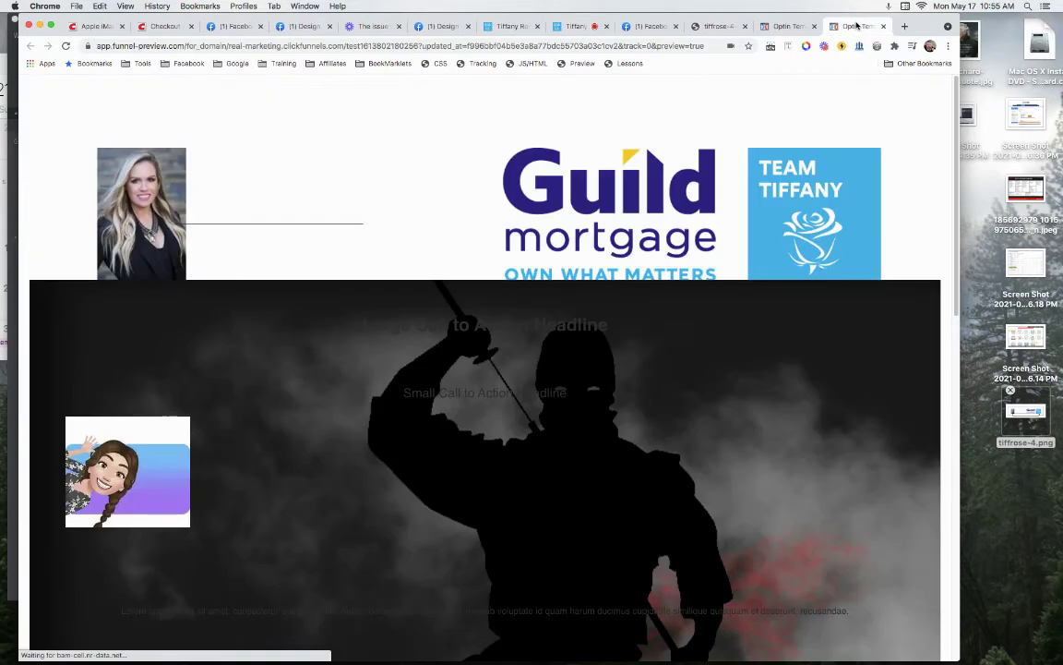
pyautogui.click(791, 29)
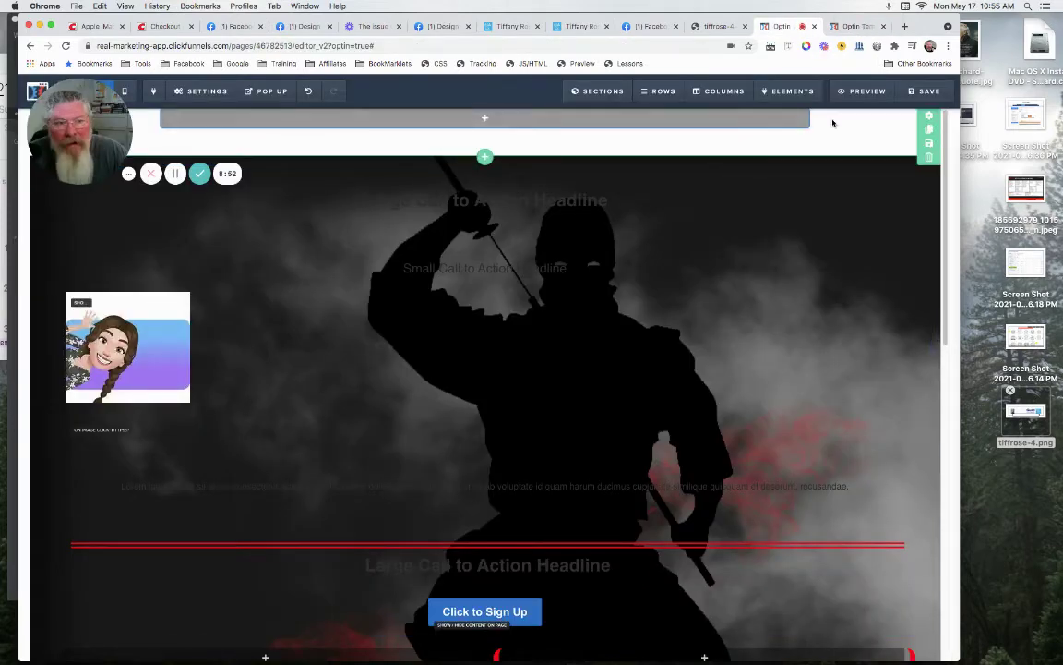
# Open the settings of the first section in the page's section list and copy its CSS ID selector
pyautogui.moveTo(598, 91)
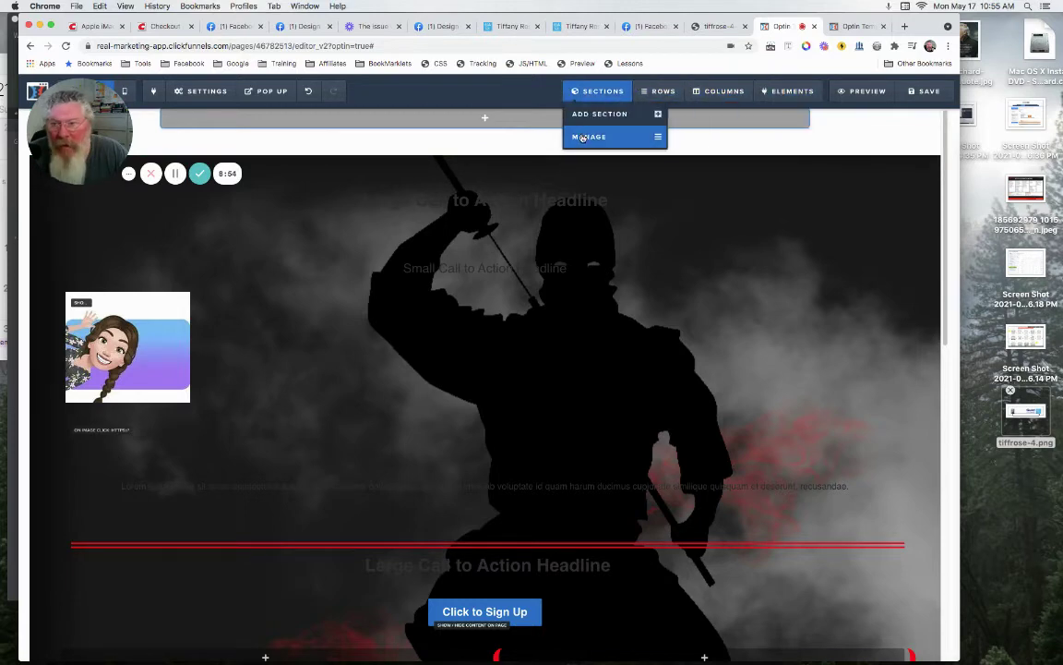
pyautogui.click(582, 137)
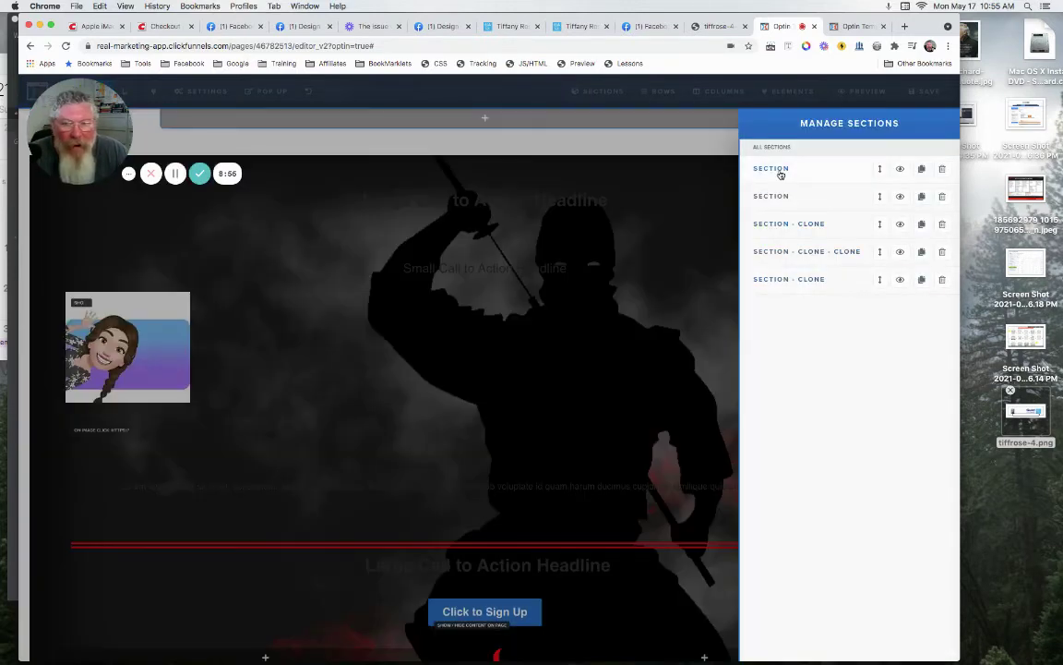
pyautogui.click(771, 169)
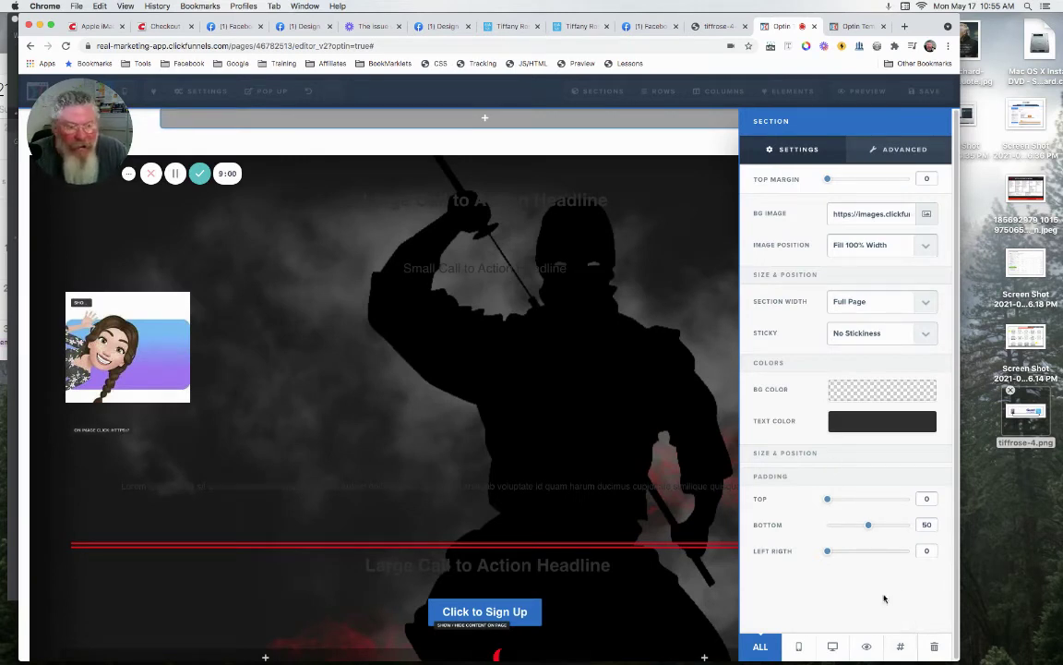
pyautogui.click(902, 648)
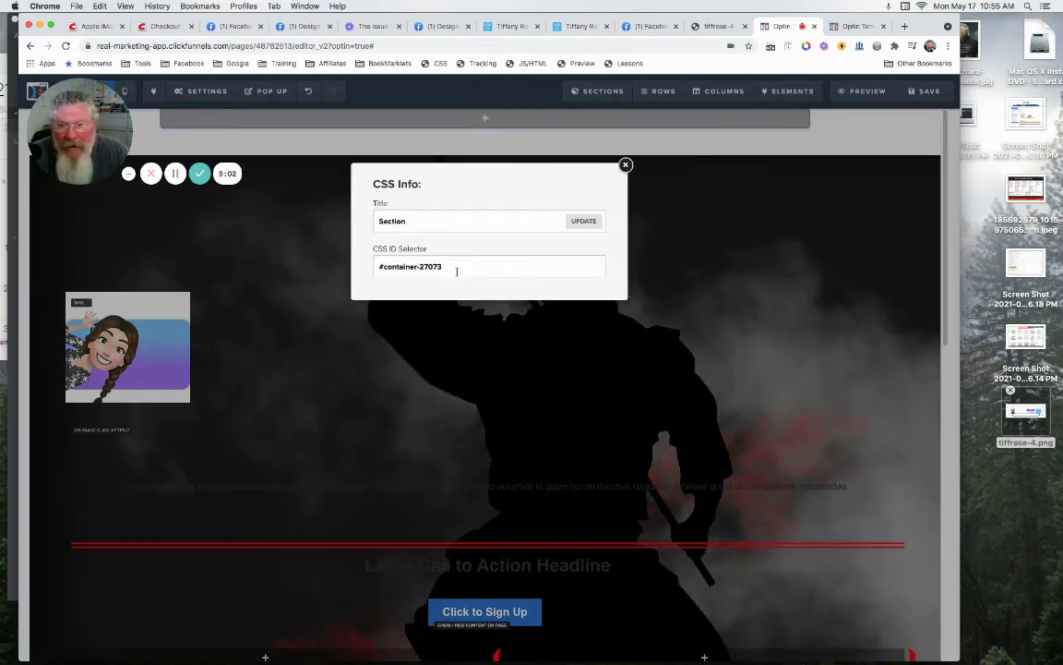
pyautogui.moveTo(456, 270); pyautogui.dragTo(377, 265)
pyautogui.press('super+c')
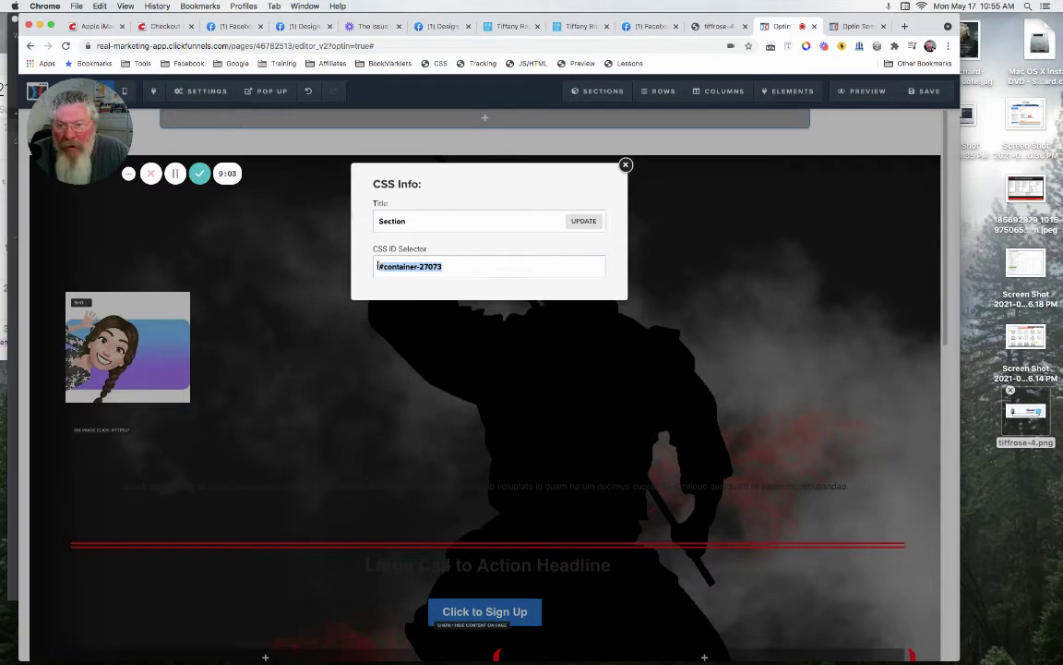
# Paste the copied selector #container-27073 above the existing rules in the page's custom CSS, leaving blank lines beneath it
pyautogui.click(196, 92)
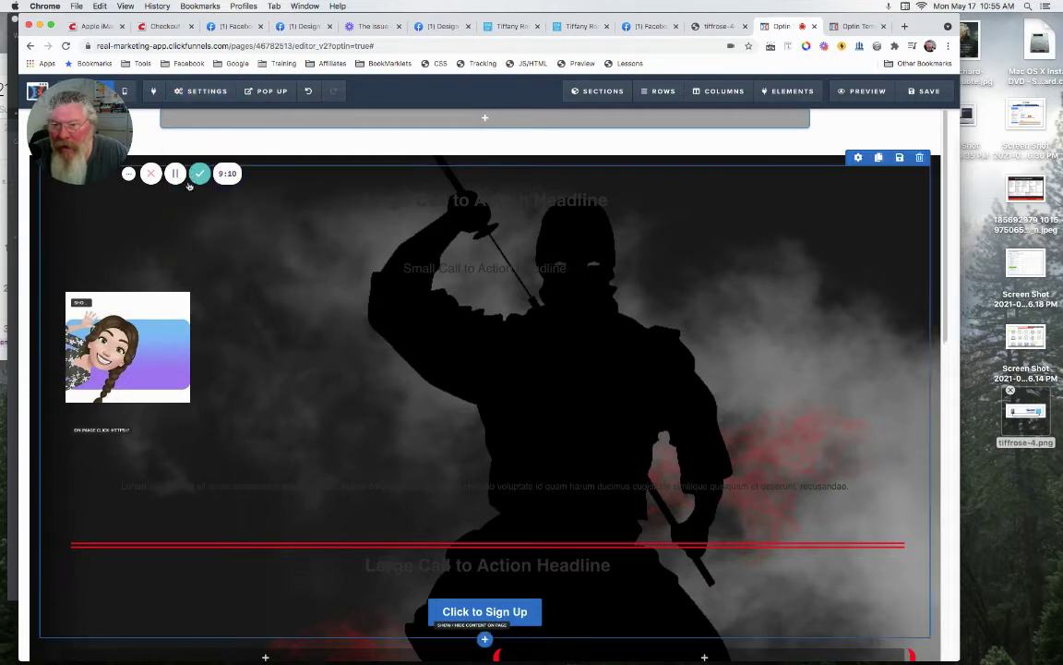
pyautogui.moveTo(200, 90)
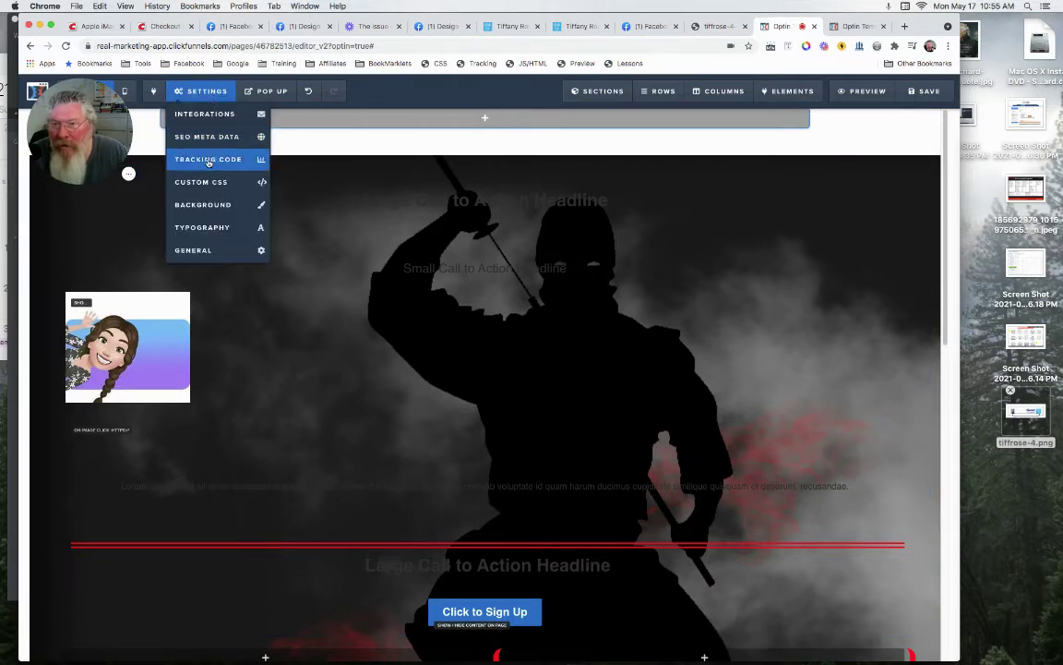
pyautogui.click(209, 184)
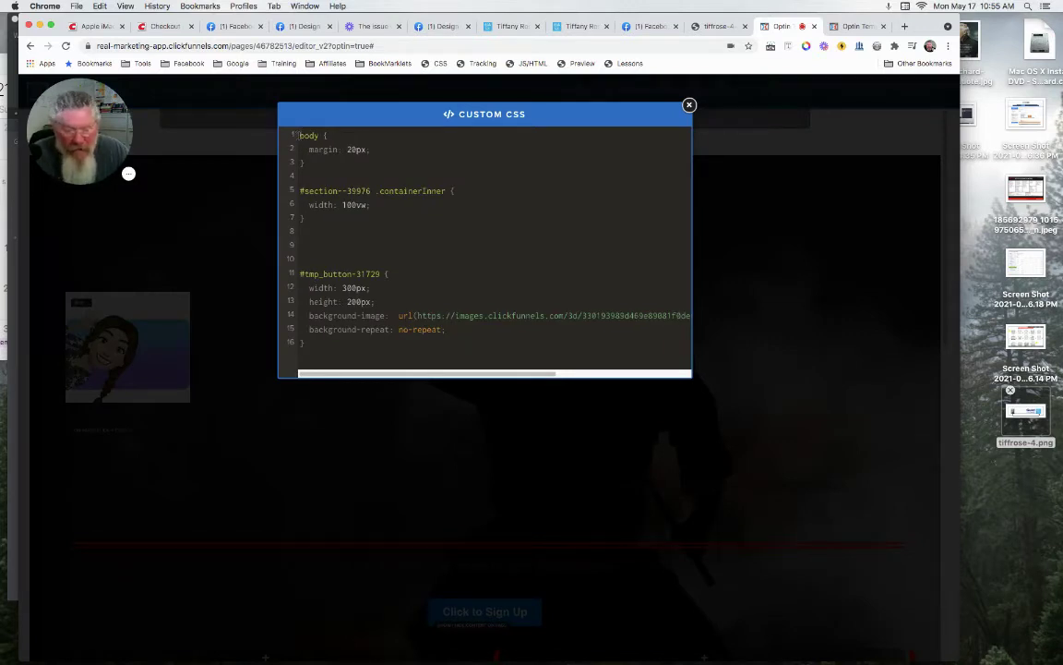
pyautogui.press('Return')
pyautogui.press('Return')
pyautogui.press('Return')
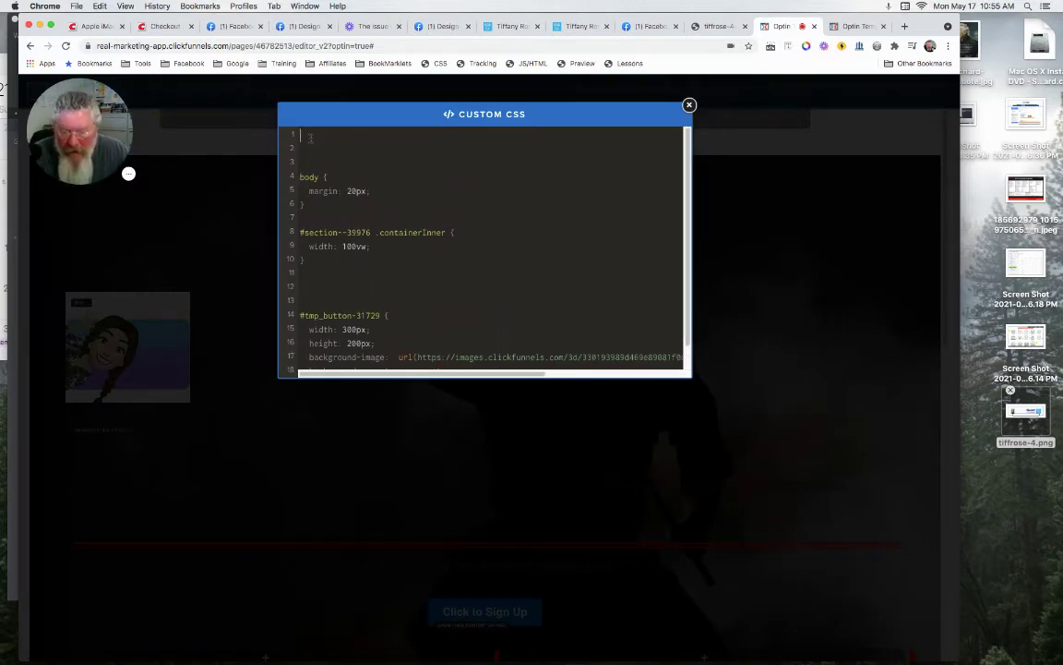
pyautogui.press('super+v')
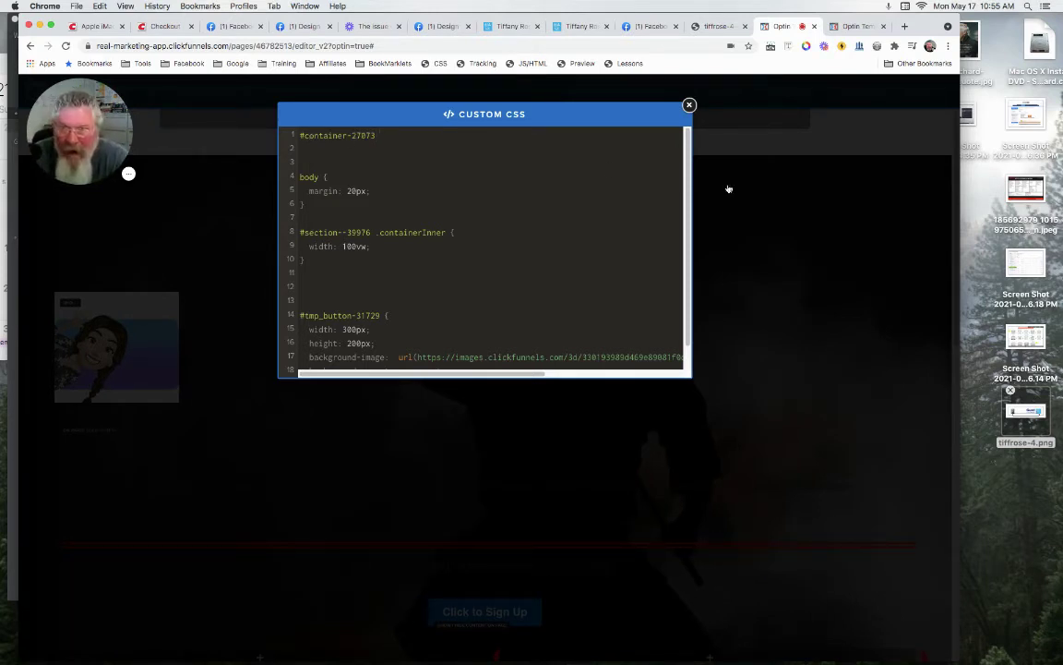
# Complete the #container-27073 rule with height: 512px; and close the custom CSS editor
pyautogui.write('{')
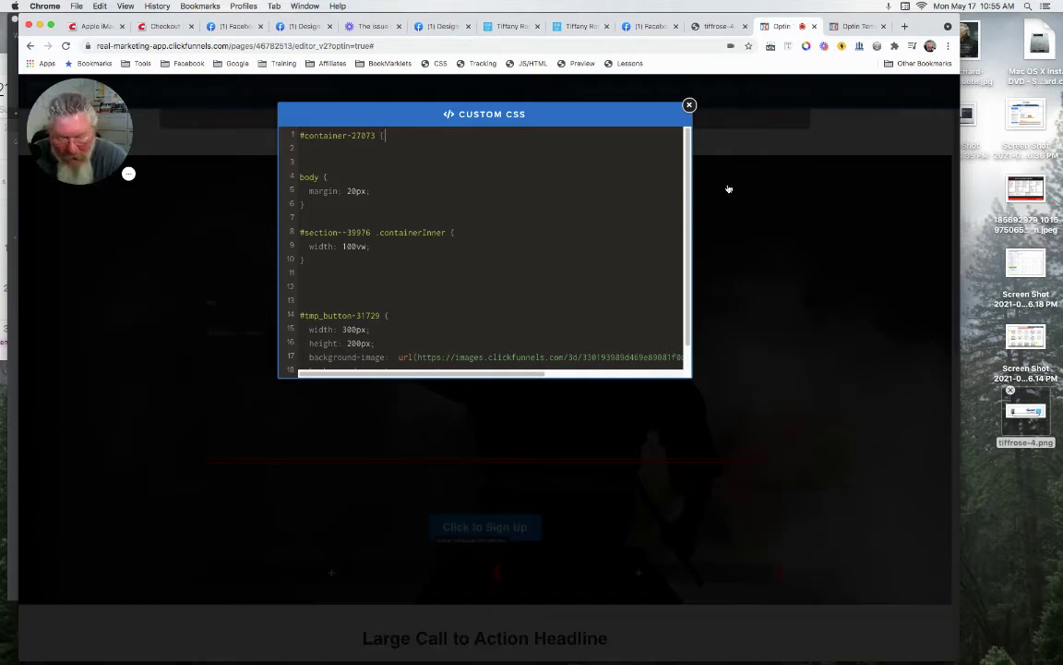
pyautogui.press('Return')
pyautogui.press('Return')
pyautogui.write('}')
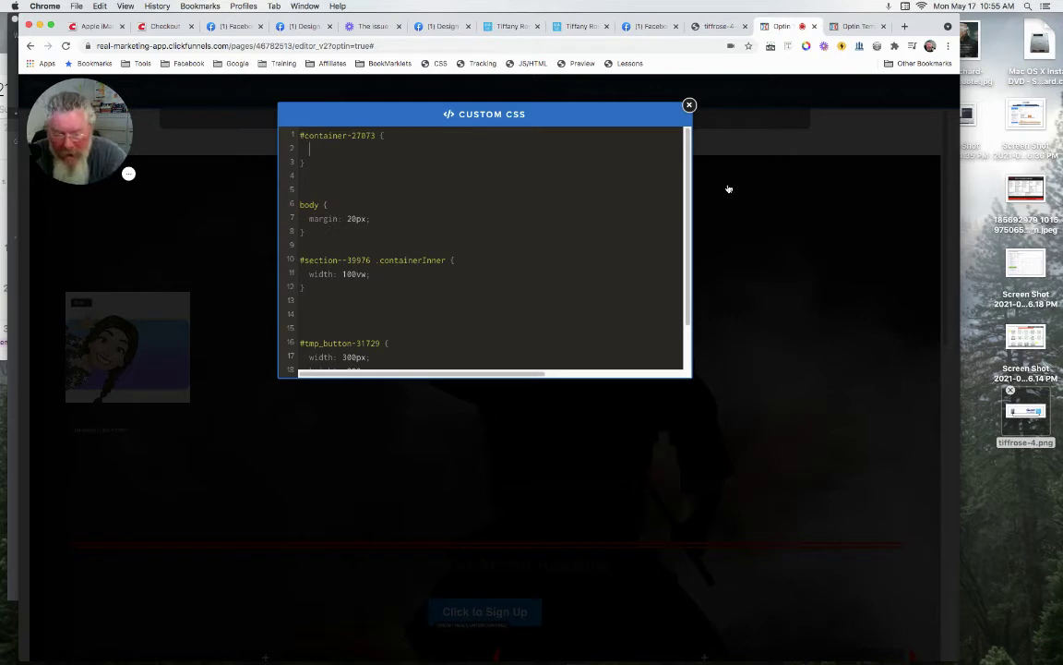
pyautogui.write('height: 512')
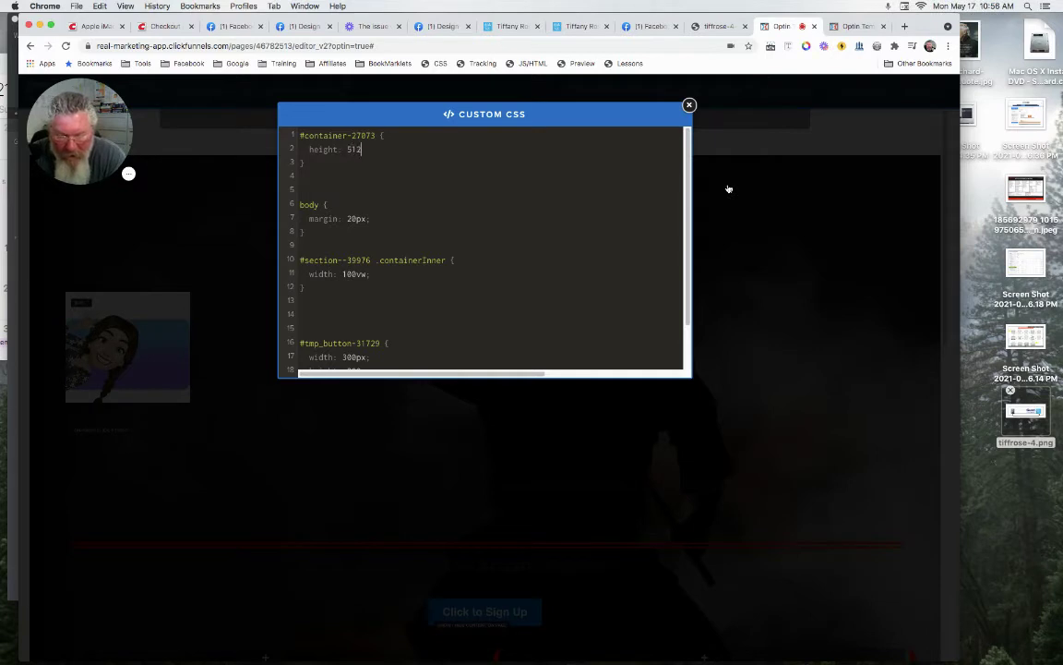
pyautogui.write('px;')
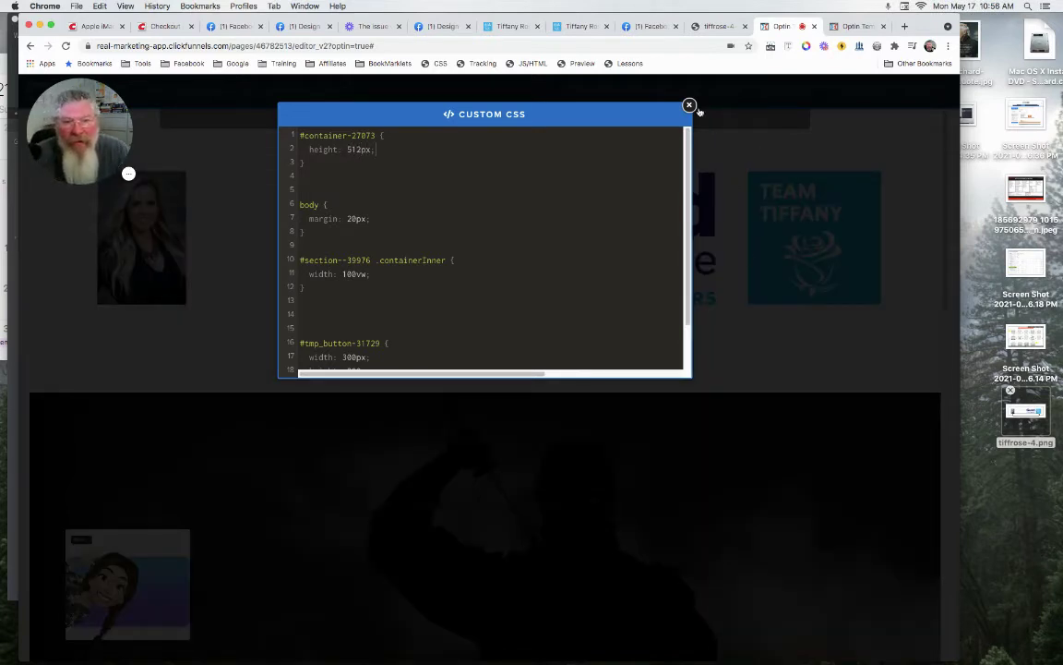
pyautogui.click(726, 266)
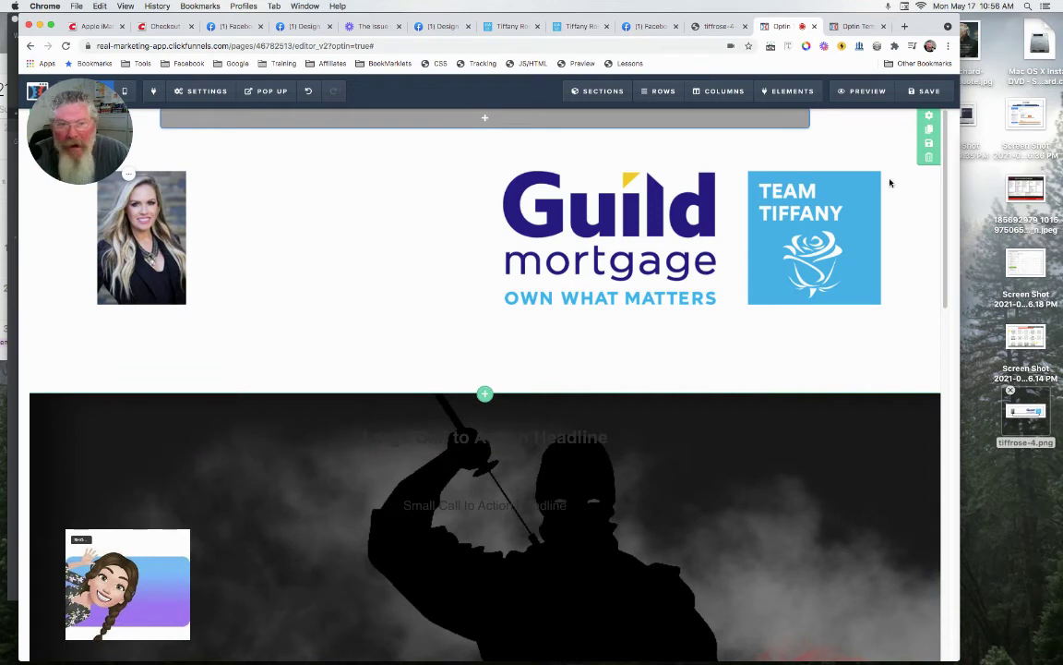
# Set the Guild Mortgage section's bottom padding to 0 and save the page
pyautogui.click(931, 118)
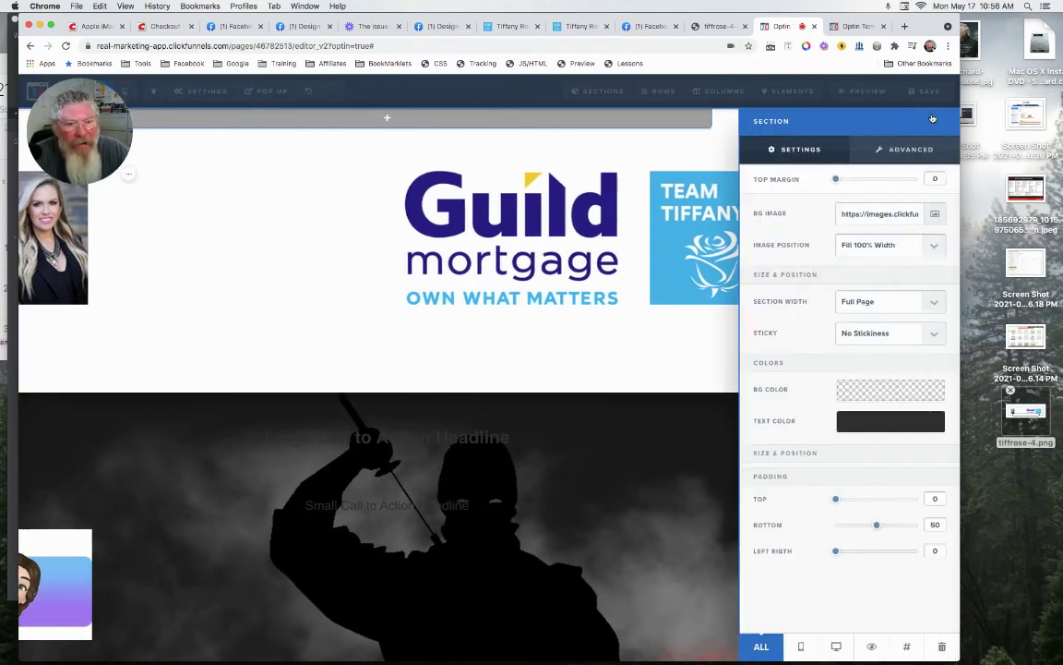
pyautogui.moveTo(878, 527); pyautogui.dragTo(798, 517)
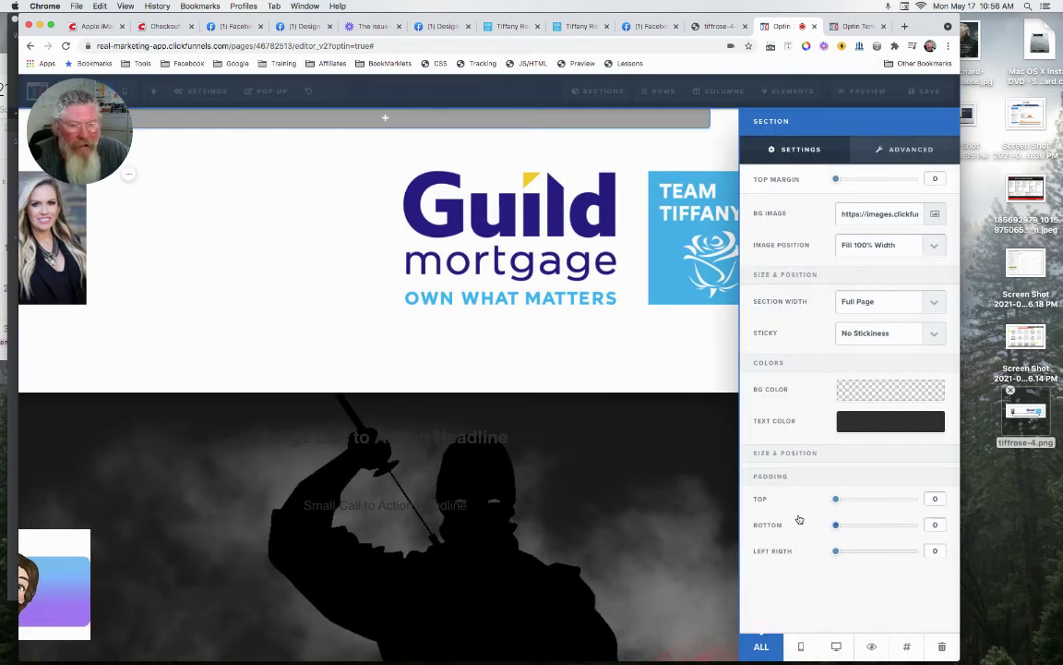
pyautogui.click(600, 347)
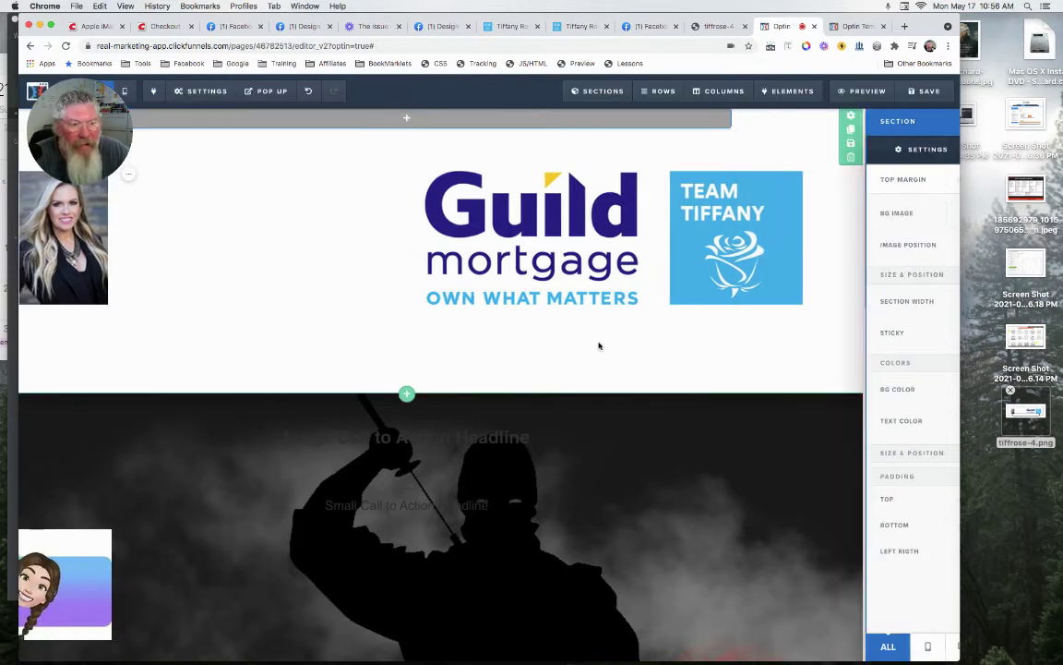
pyautogui.click(928, 92)
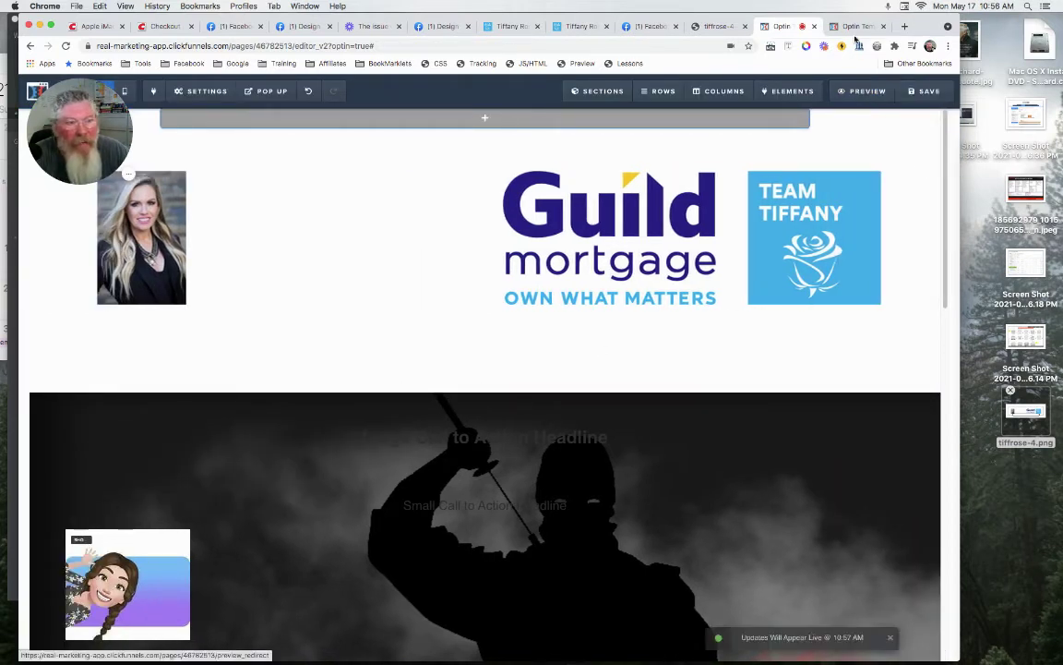
# Reload the live page preview and compare its header with the original tiffrose-4 image
pyautogui.click(854, 26)
pyautogui.click(65, 46)
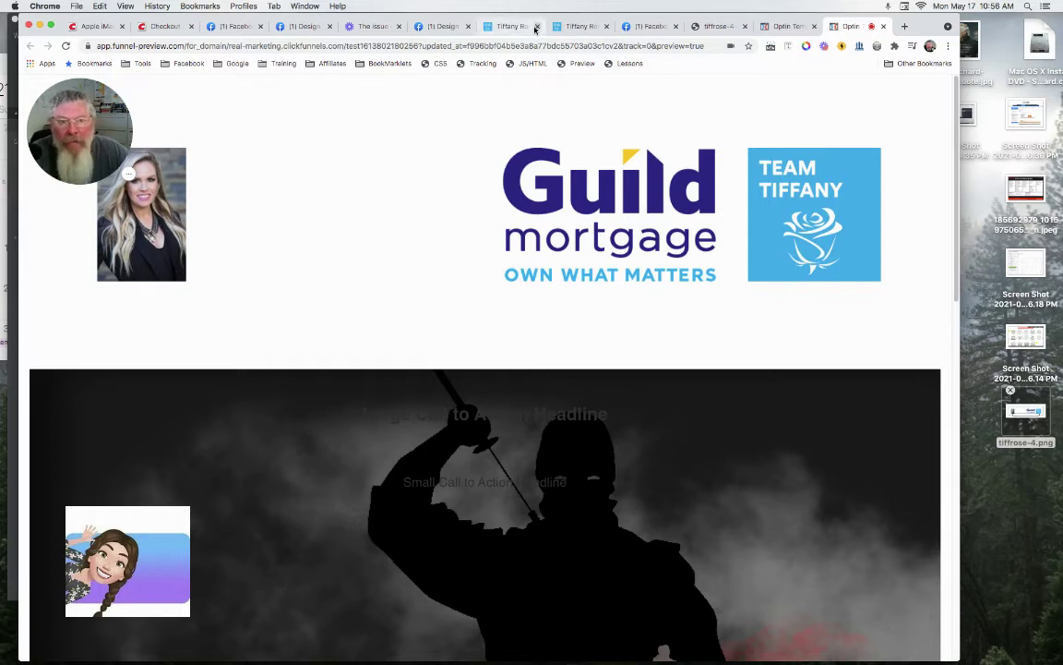
pyautogui.click(725, 28)
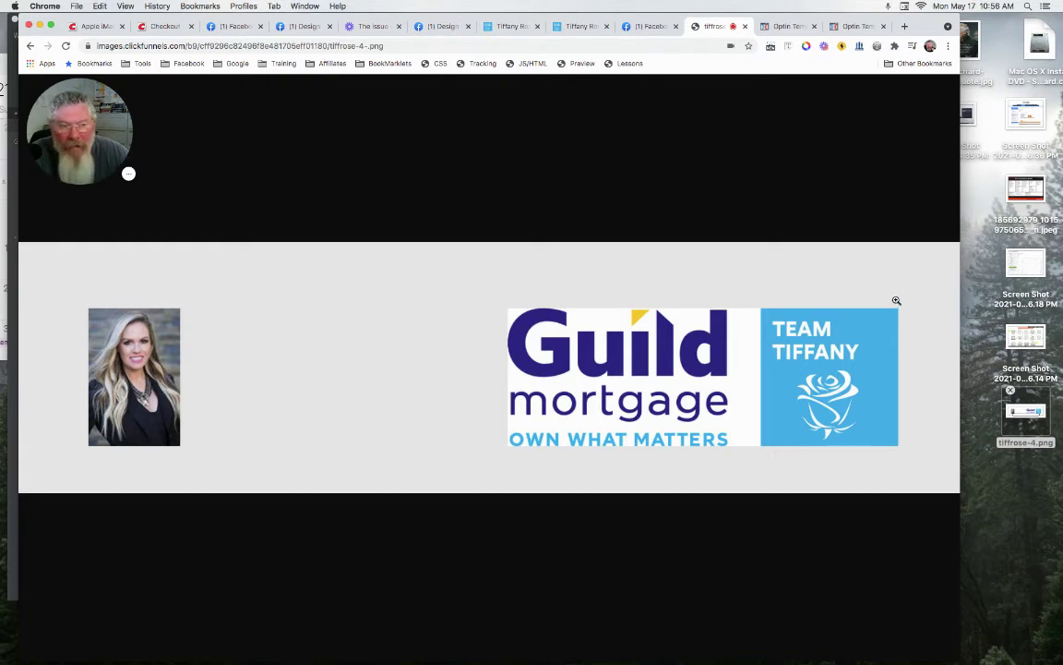
pyautogui.click(853, 27)
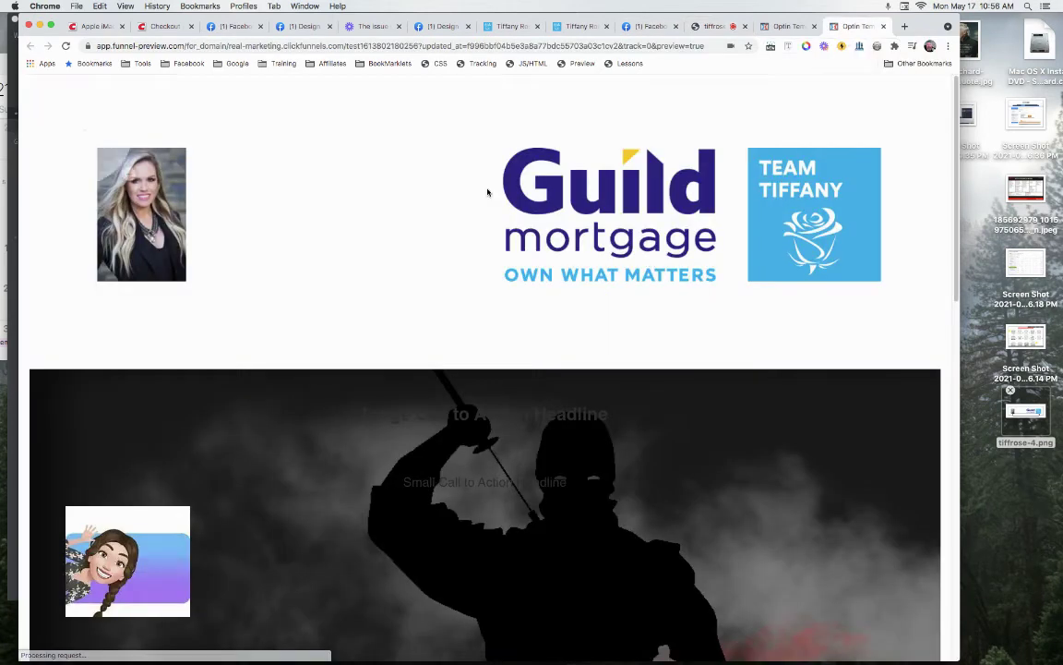
# Inspect the header section in the preview and reduce the #container-27073 height to about 428px
pyautogui.rightClick(245, 205)
pyautogui.click(278, 358)
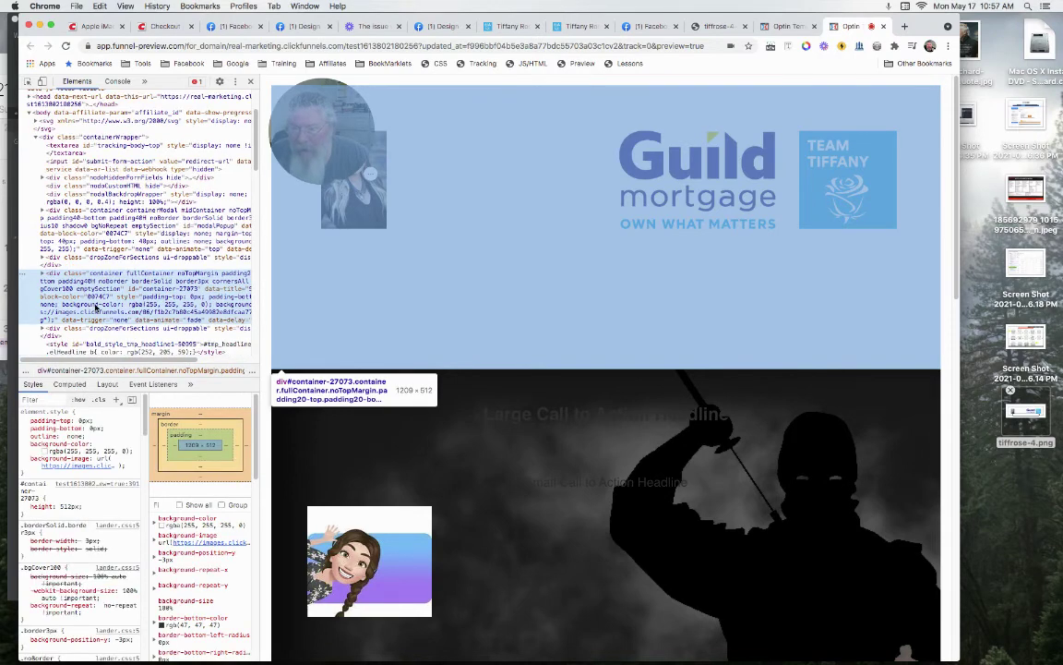
pyautogui.click(70, 506)
pyautogui.click(66, 505)
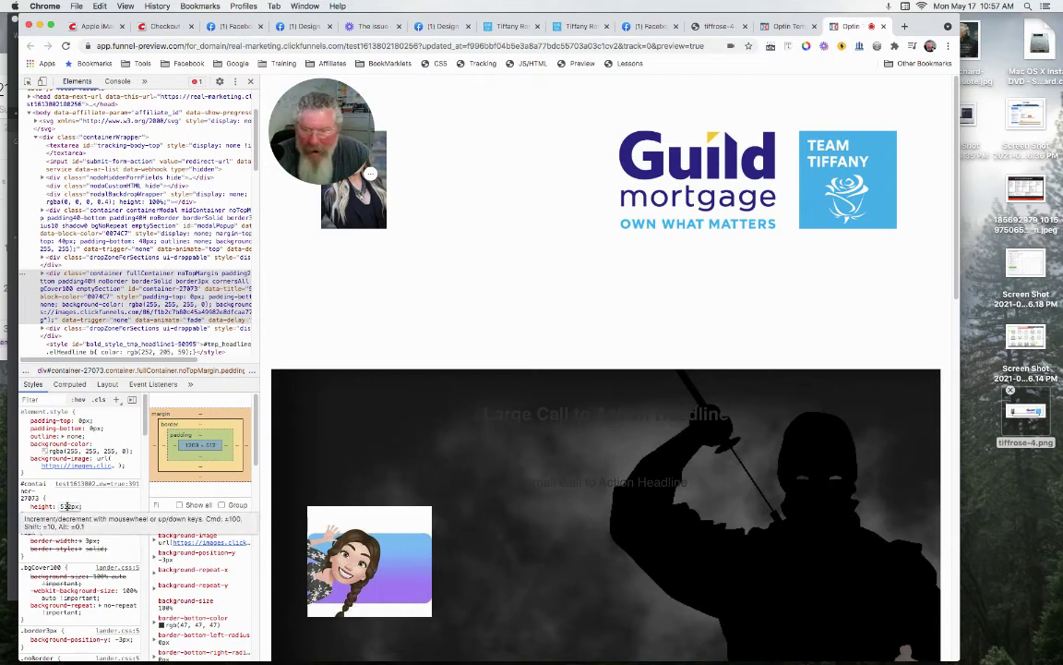
pyautogui.scroll(-6, 66, 506)
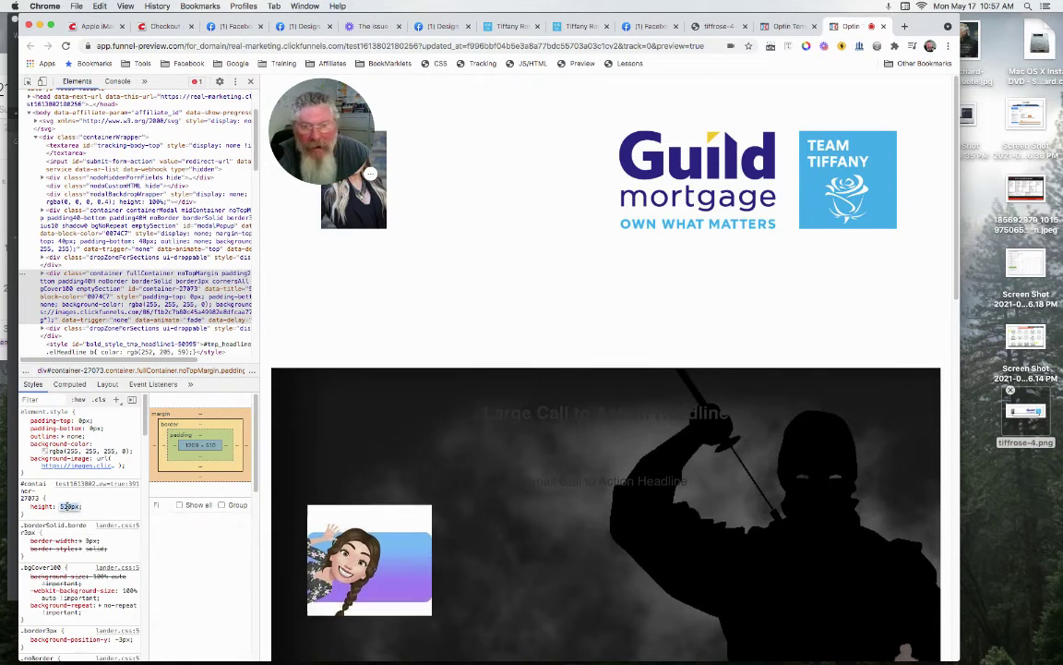
pyautogui.scroll(-10, 67, 506)
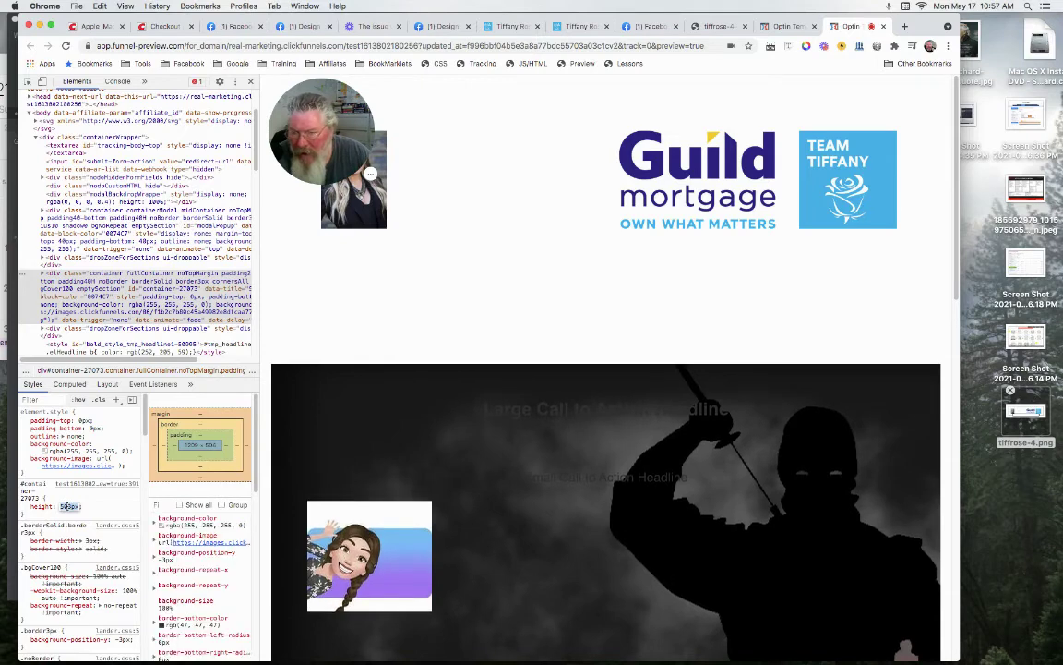
pyautogui.scroll(-15, 66, 505)
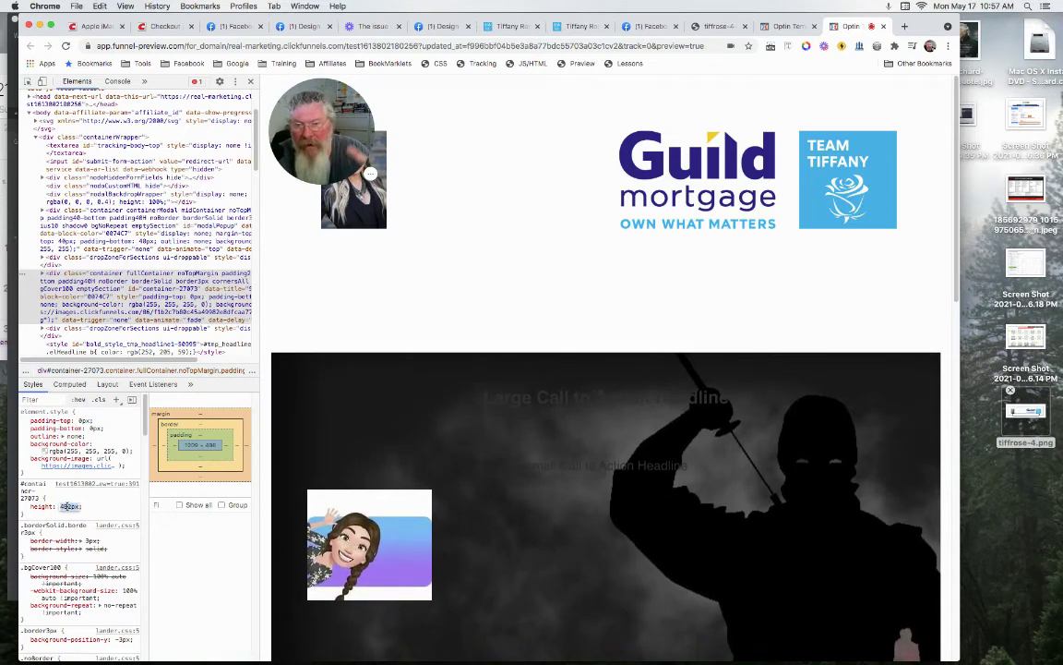
pyautogui.scroll(-15, 66, 506)
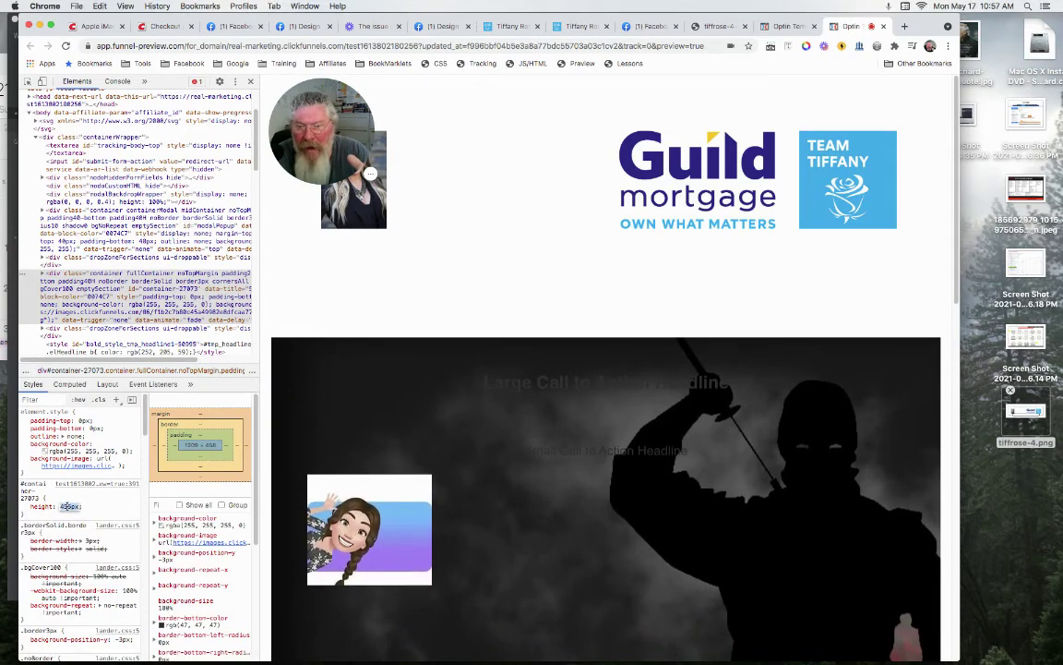
pyautogui.scroll(-9, 67, 506)
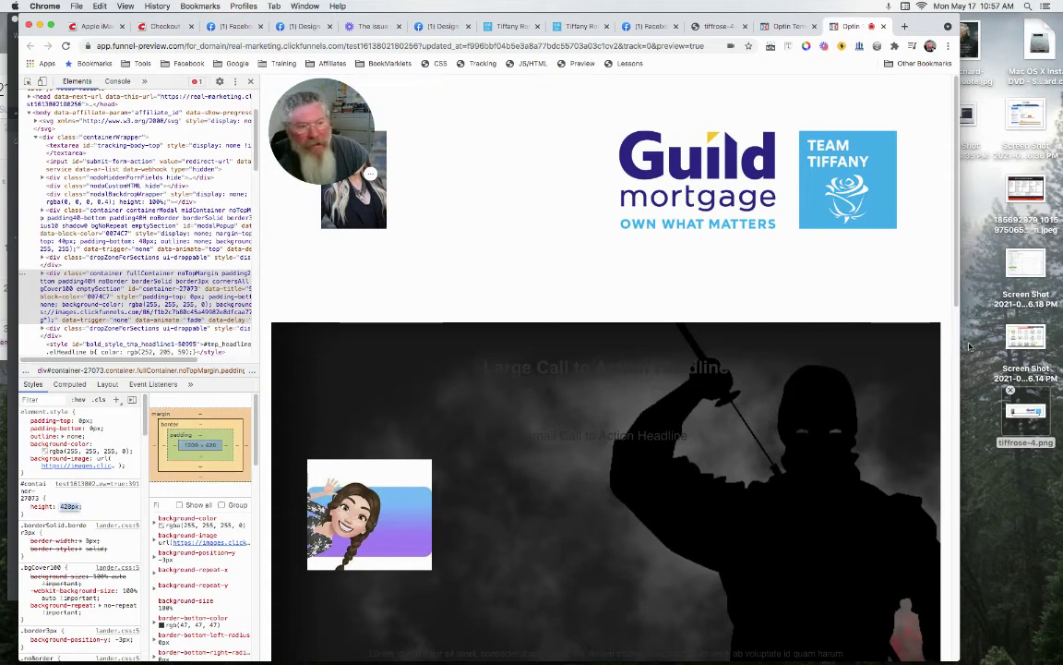
# Widen the browser window slightly and lower the #container-27073 height gradually to 318px in the inspector
pyautogui.moveTo(969, 342); pyautogui.dragTo(999, 341)
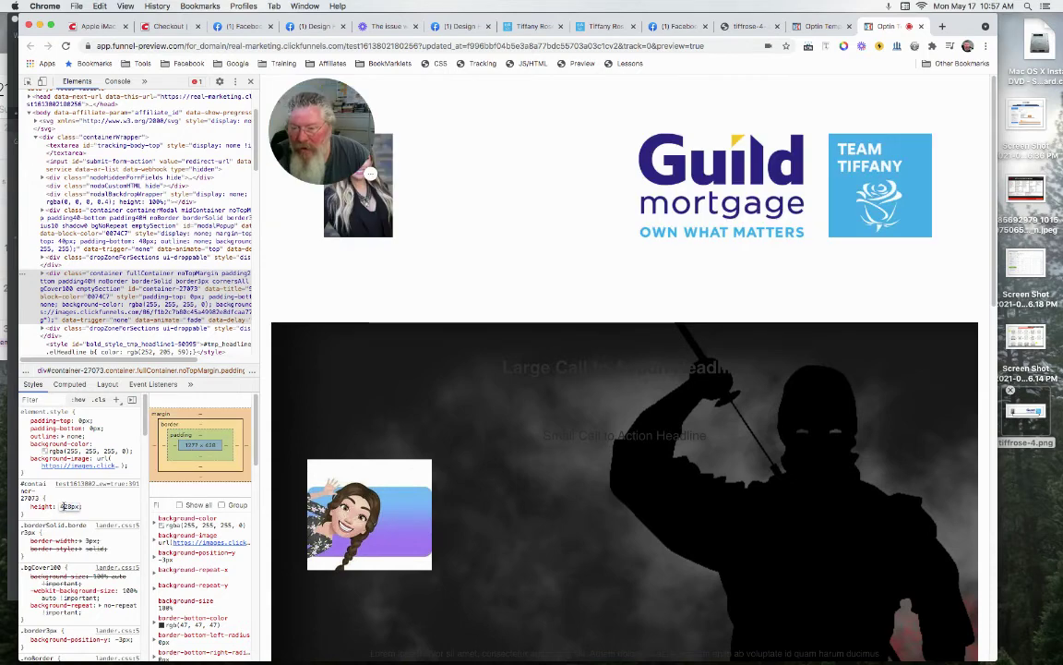
pyautogui.click(64, 506)
pyautogui.press('Down')
pyautogui.press('Down')
pyautogui.press('Down')
pyautogui.press('Down')
pyautogui.press('Down')
pyautogui.press('Down')
pyautogui.press('Down')
pyautogui.press('Down')
pyautogui.press('Down')
pyautogui.press('Down')
pyautogui.press('Down')
pyautogui.press('Down')
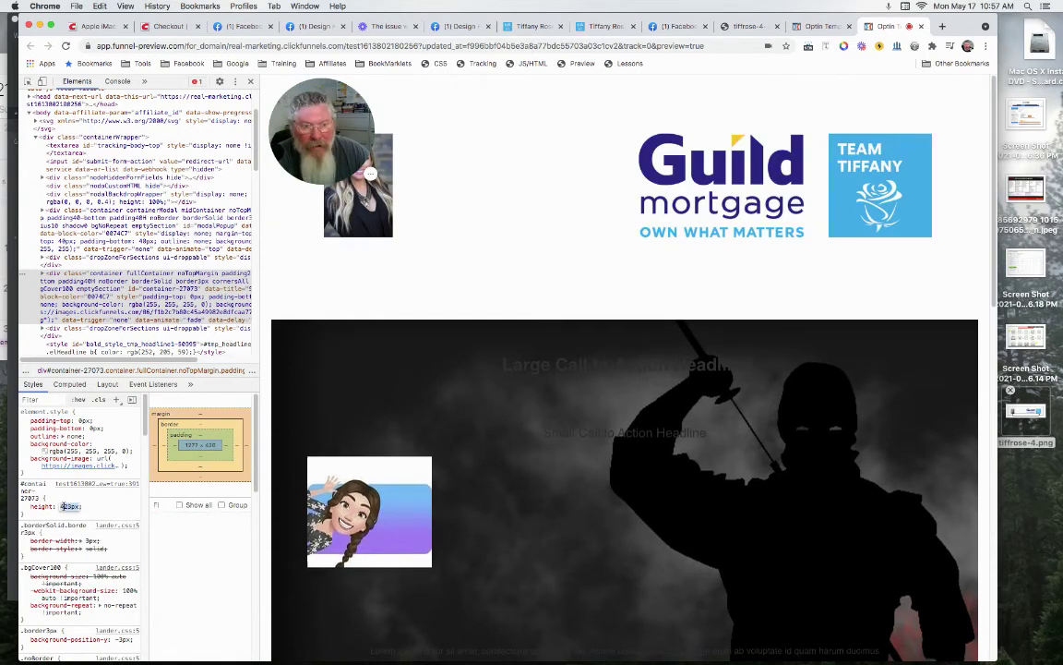
pyautogui.press('Down')
pyautogui.press('Down')
pyautogui.press('Down')
pyautogui.press('Down')
pyautogui.press('Down')
pyautogui.press('Down')
pyautogui.press('Down')
pyautogui.press('Down')
pyautogui.press('Down')
pyautogui.press('Down')
pyautogui.press('Down')
pyautogui.press('Down')
pyautogui.press('Down')
pyautogui.press('Down')
pyautogui.press('Down')
pyautogui.press('Down')
pyautogui.press('Down')
pyautogui.press('Down')
pyautogui.press('Down')
pyautogui.press('Down')
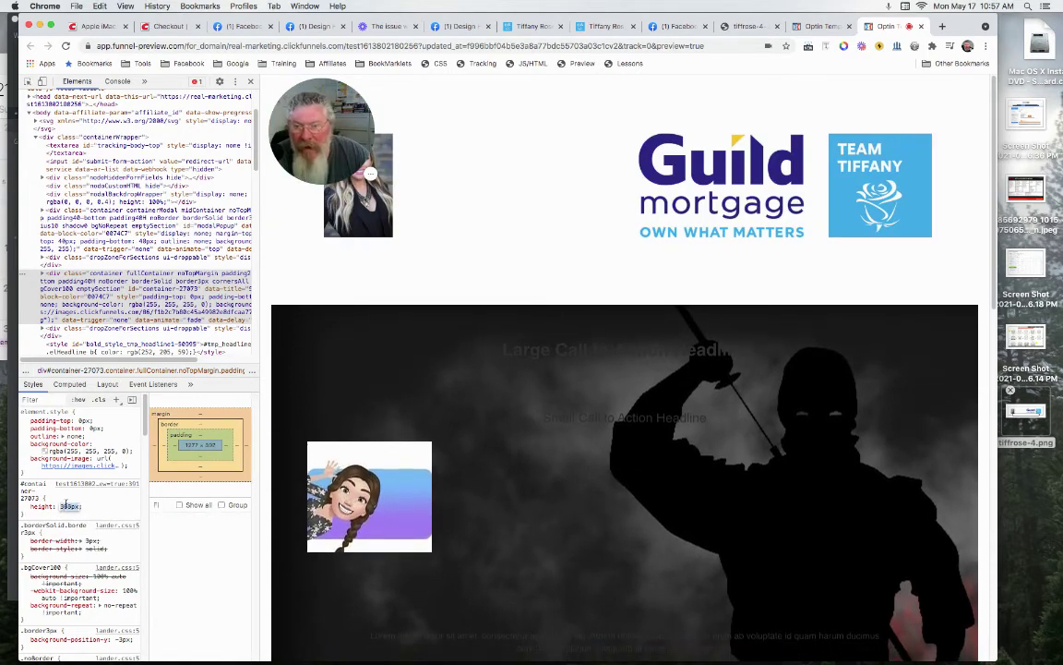
pyautogui.press('Down')
pyautogui.press('Down')
pyautogui.press('Down')
pyautogui.press('Down')
pyautogui.press('Down')
pyautogui.press('Down')
pyautogui.press('Down')
pyautogui.press('Down')
pyautogui.press('Down')
pyautogui.press('Down')
pyautogui.press('Down')
pyautogui.press('Down')
pyautogui.press('Down')
pyautogui.press('Down')
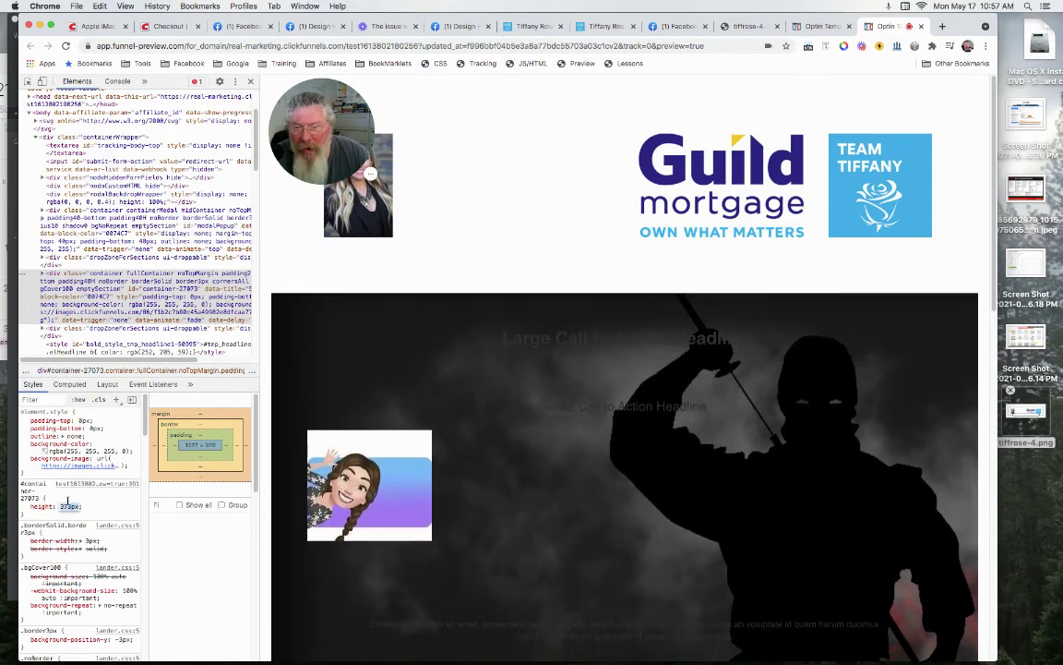
pyautogui.press('Down')
pyautogui.press('Down')
pyautogui.press('Down')
pyautogui.press('Down')
pyautogui.press('Down')
pyautogui.press('Down')
pyautogui.press('Down')
pyautogui.press('Down')
pyautogui.press('Down')
pyautogui.press('Down')
pyautogui.press('Down')
pyautogui.press('Down')
pyautogui.press('Down')
pyautogui.press('Down')
pyautogui.press('Down')
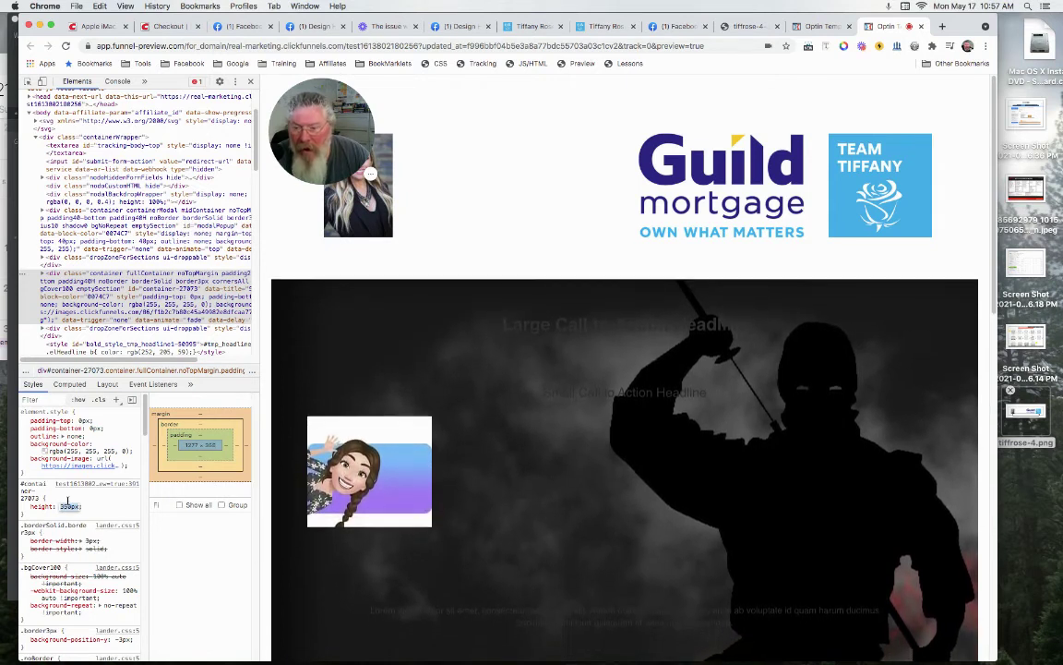
pyautogui.press('Down')
pyautogui.press('Down')
pyautogui.press('Down')
pyautogui.press('Down')
pyautogui.press('Down')
pyautogui.press('Down')
pyautogui.press('Down')
pyautogui.press('Down')
pyautogui.press('Down')
pyautogui.press('Down')
pyautogui.press('Down')
pyautogui.press('Down')
pyautogui.press('Down')
pyautogui.press('Down')
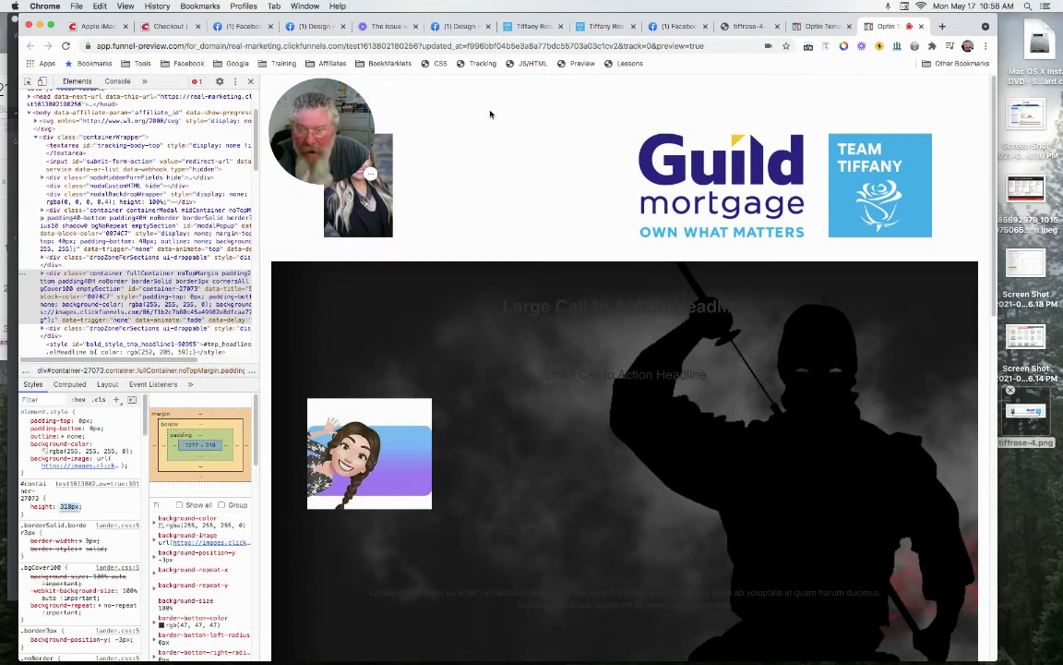
# Compare the original tiffrose-4 image with the Guild Mortgage header section in the page editor
pyautogui.click(735, 27)
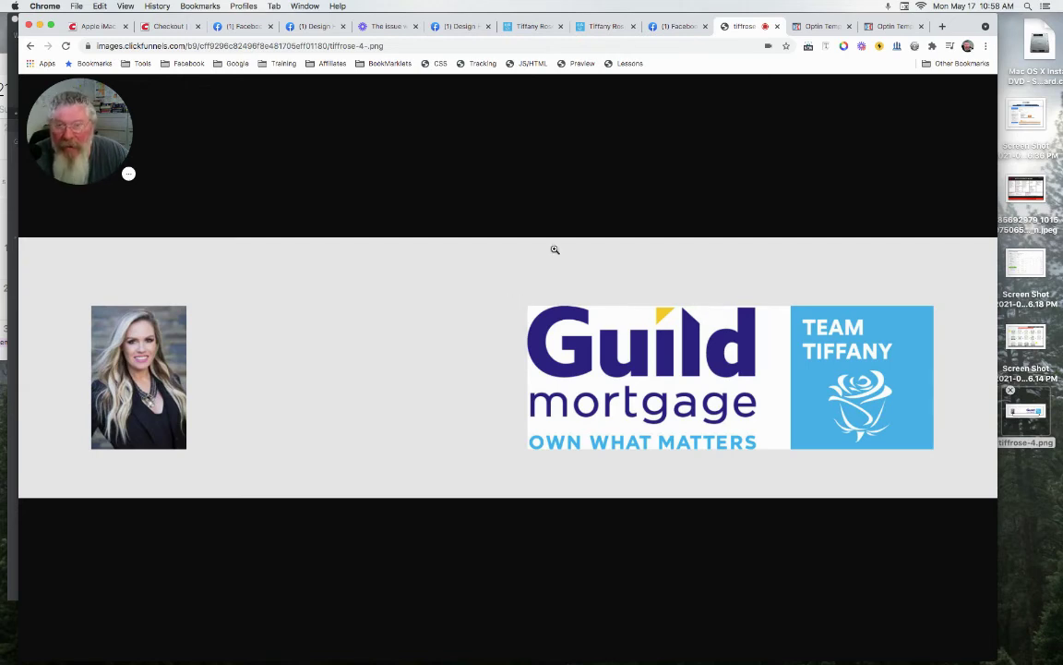
pyautogui.click(815, 28)
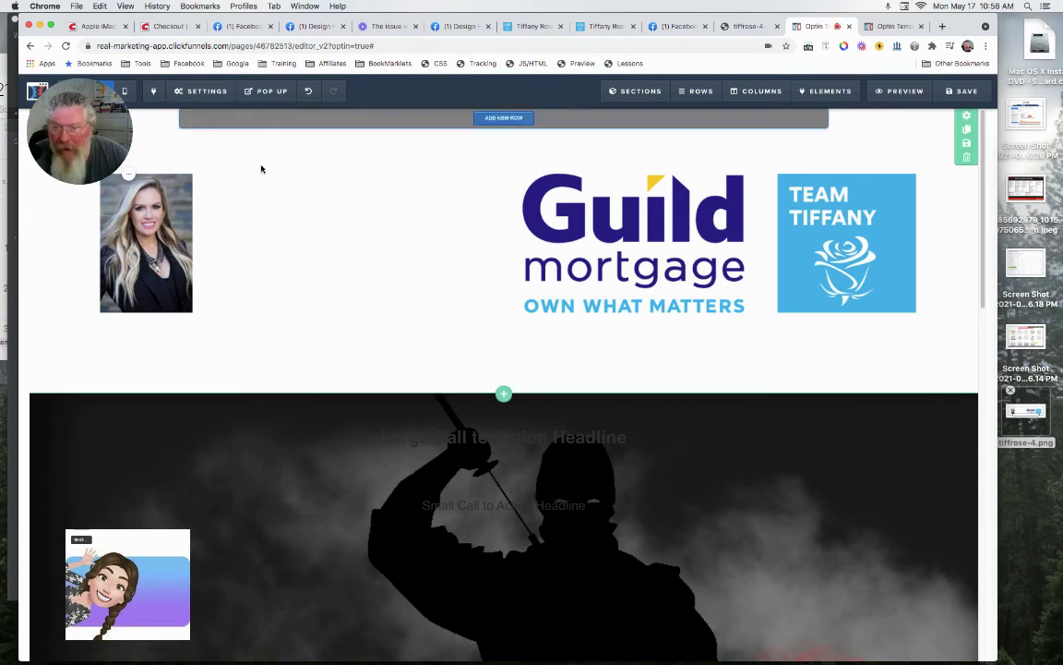
pyautogui.moveTo(203, 91)
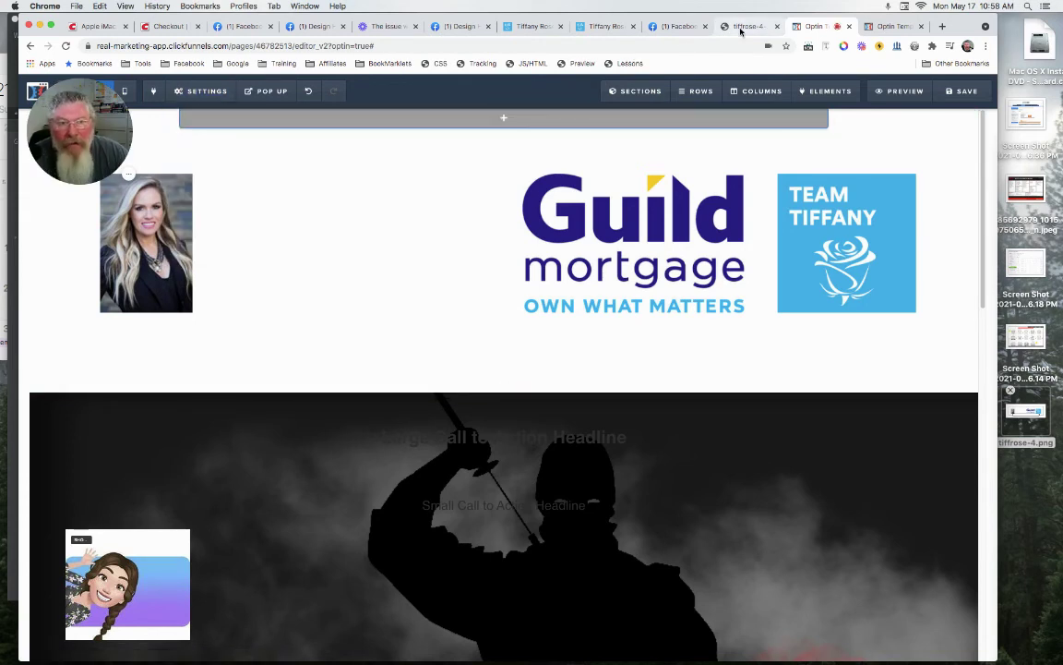
pyautogui.click(744, 27)
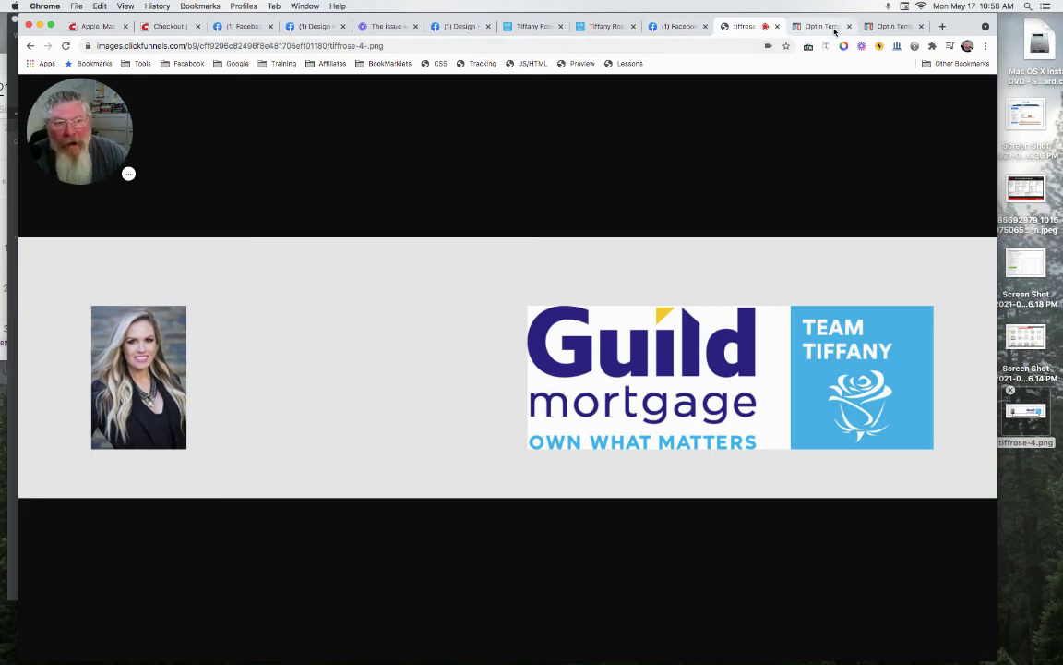
pyautogui.click(821, 26)
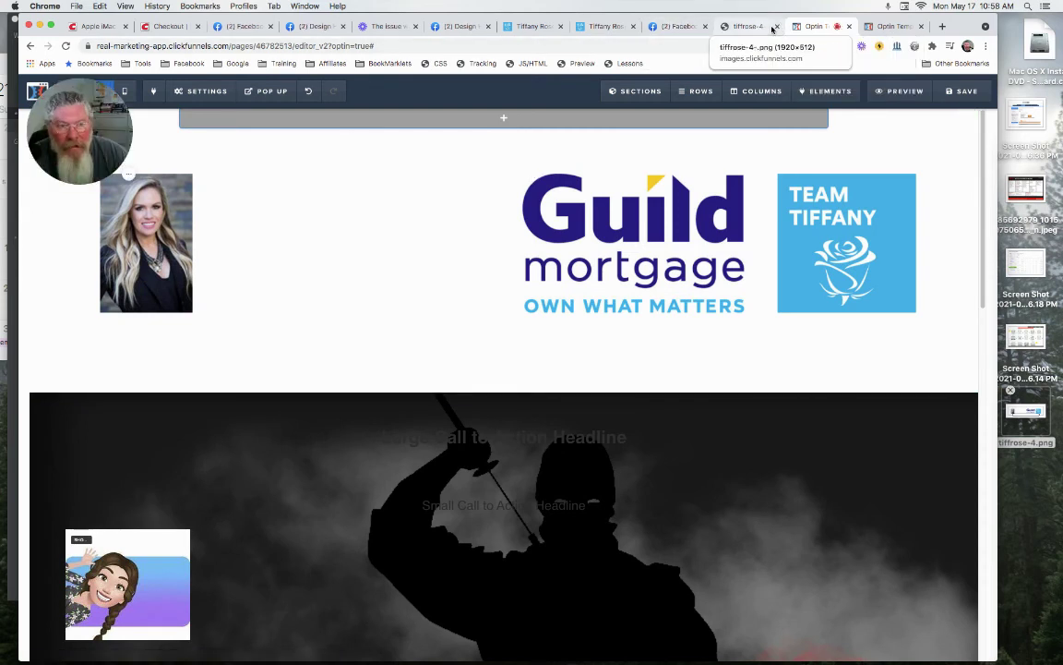
# Review the height rule for #container-27073 in the page's custom CSS and close the code editor
pyautogui.click(207, 92)
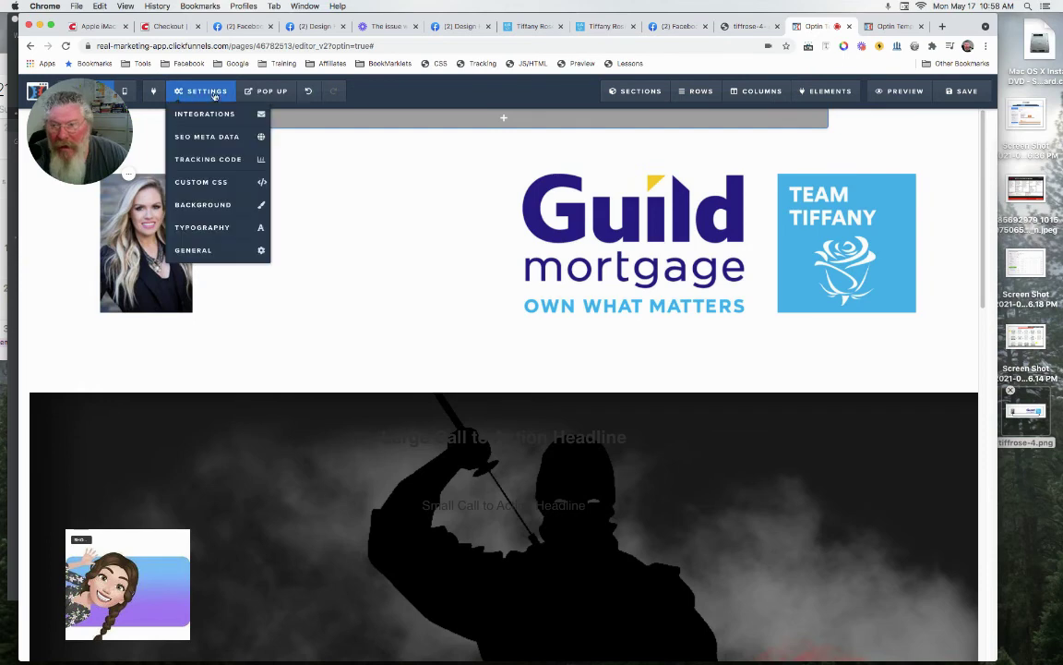
pyautogui.click(197, 184)
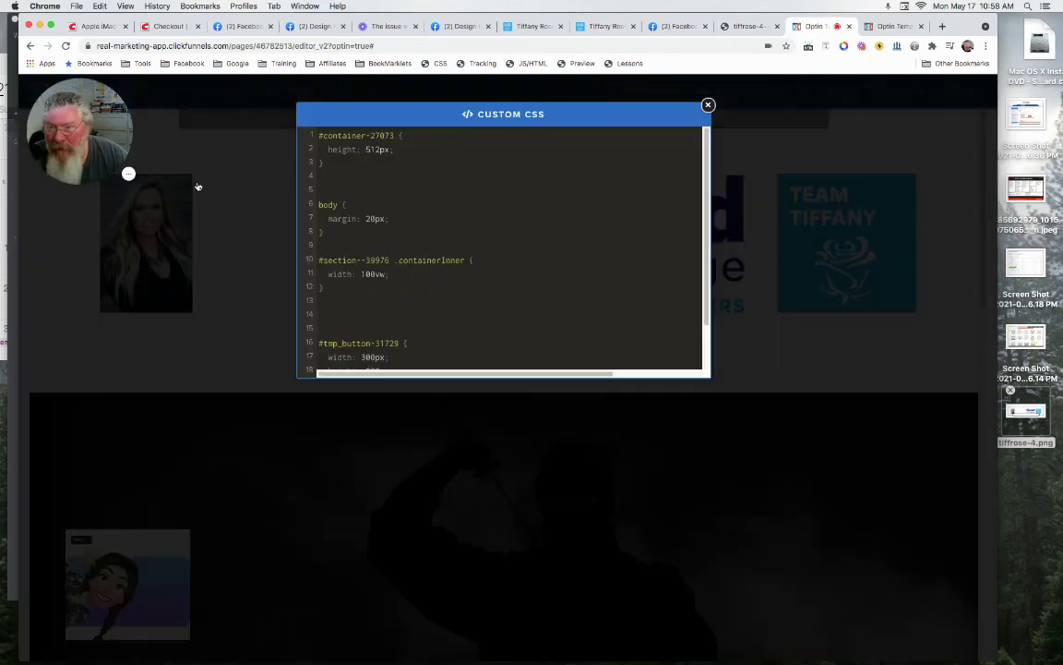
pyautogui.click(797, 228)
# Open the Guild Mortgage section's settings and look up its CSS ID selector
pyautogui.click(637, 91)
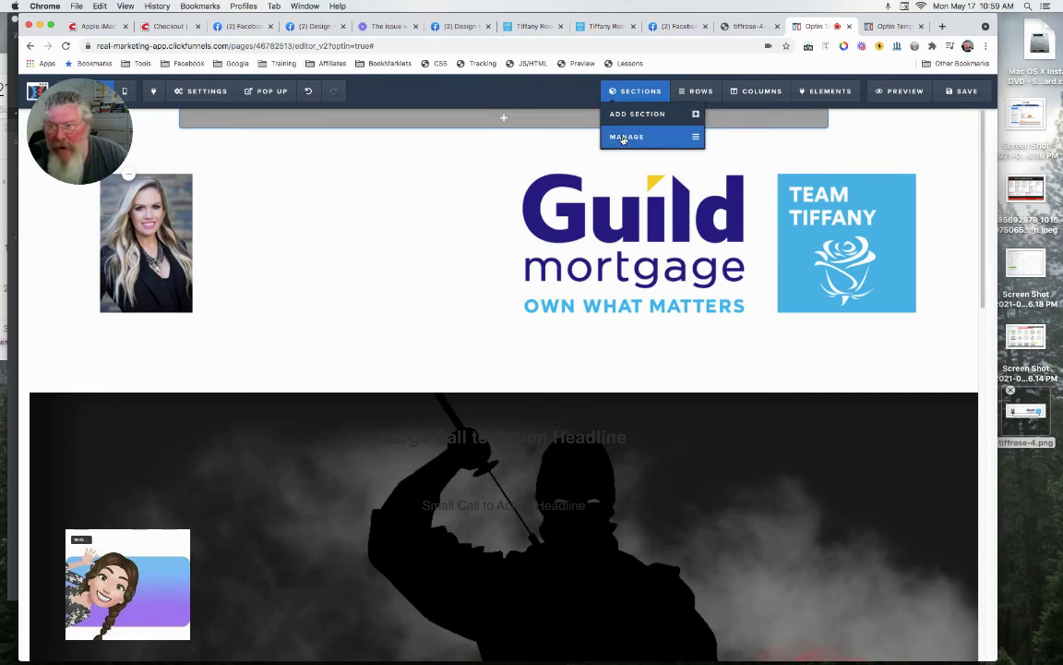
pyautogui.click(624, 139)
pyautogui.click(585, 161)
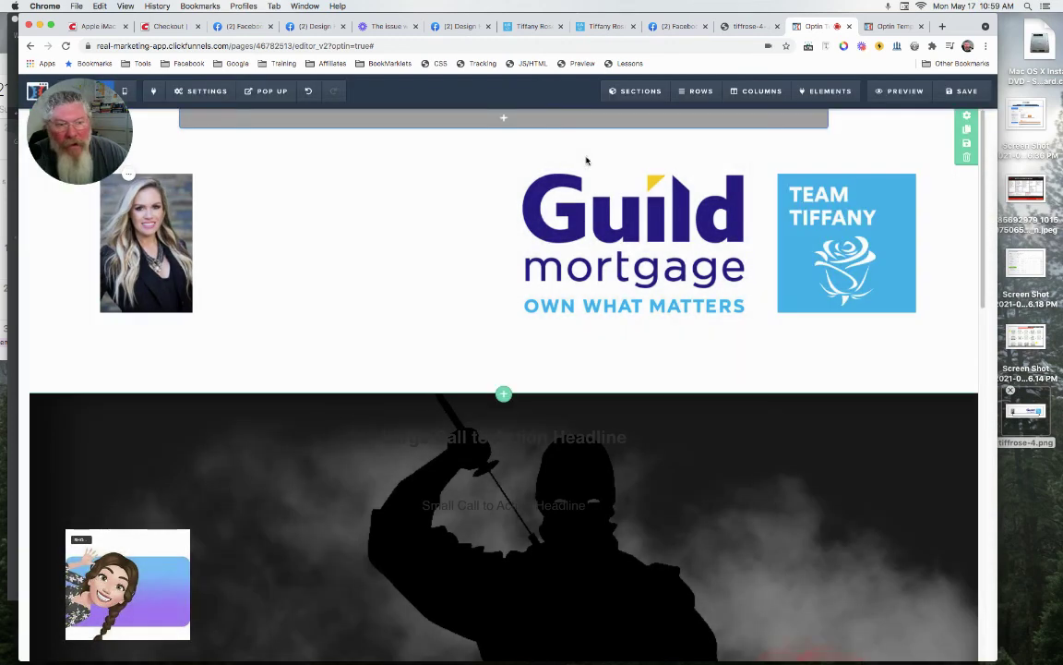
pyautogui.click(966, 118)
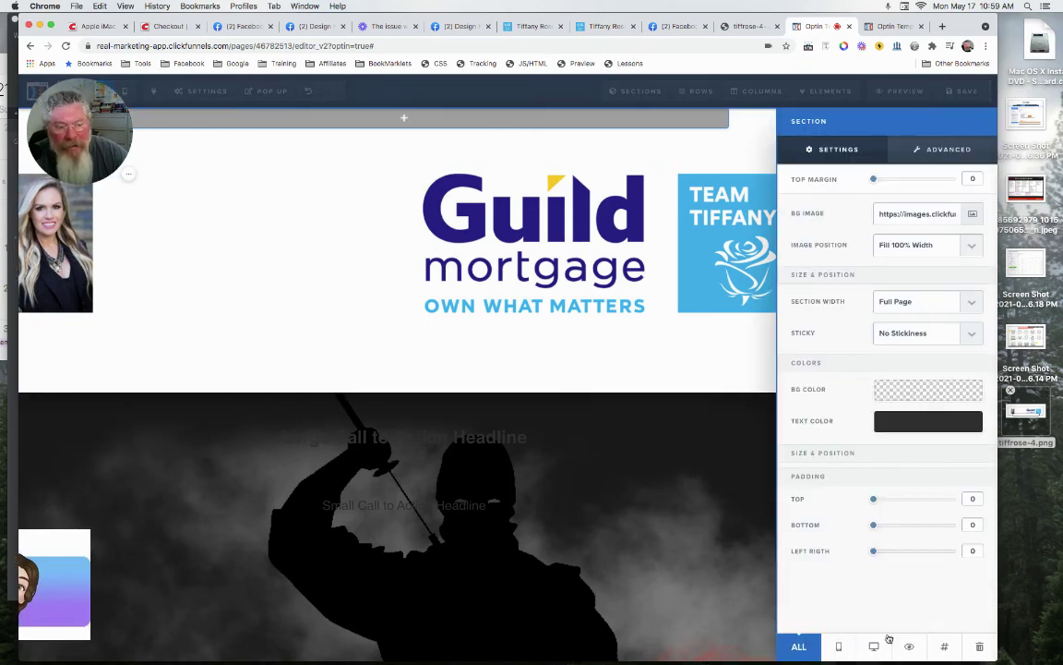
pyautogui.click(944, 649)
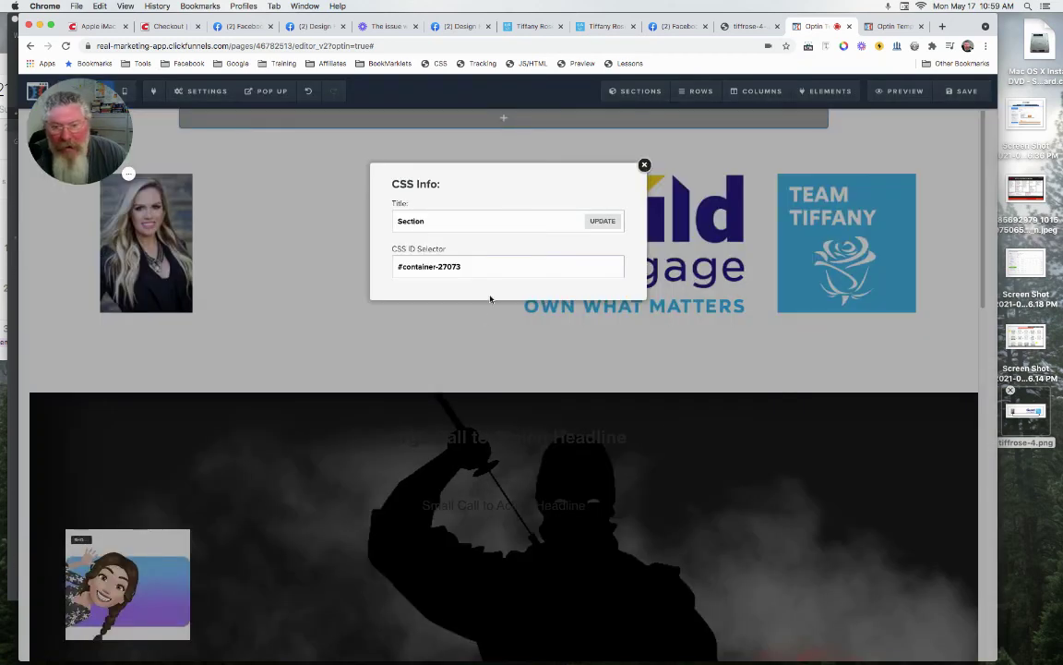
pyautogui.moveTo(473, 266); pyautogui.dragTo(376, 261)
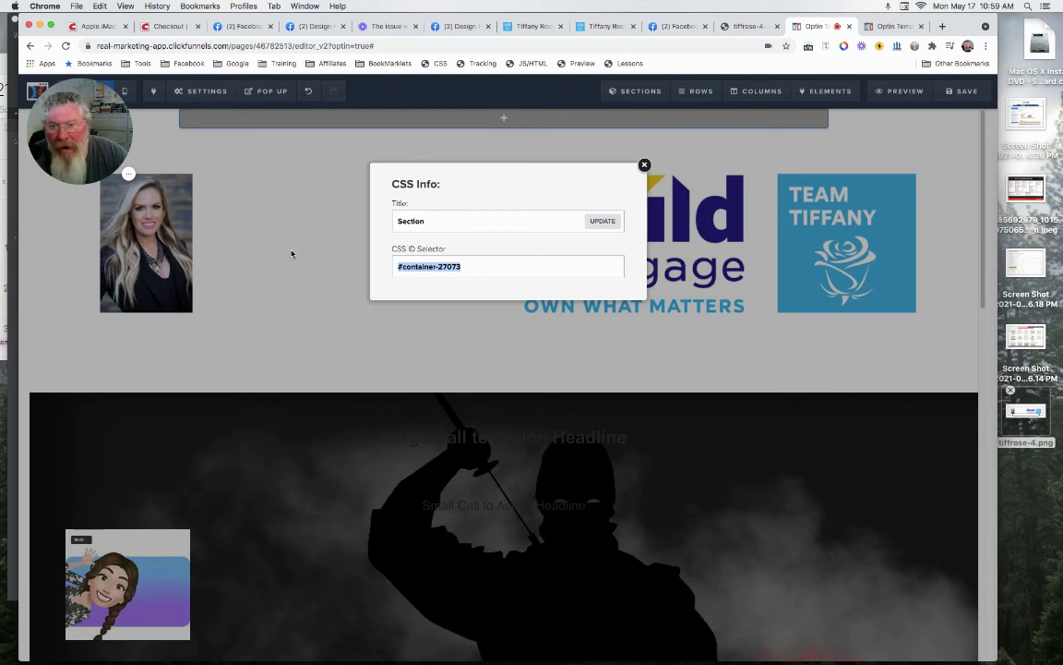
pyautogui.click(292, 254)
# Highlight the #container-27073 height declaration in the page's custom CSS and check it against the original tiffrose-4 image
pyautogui.click(202, 90)
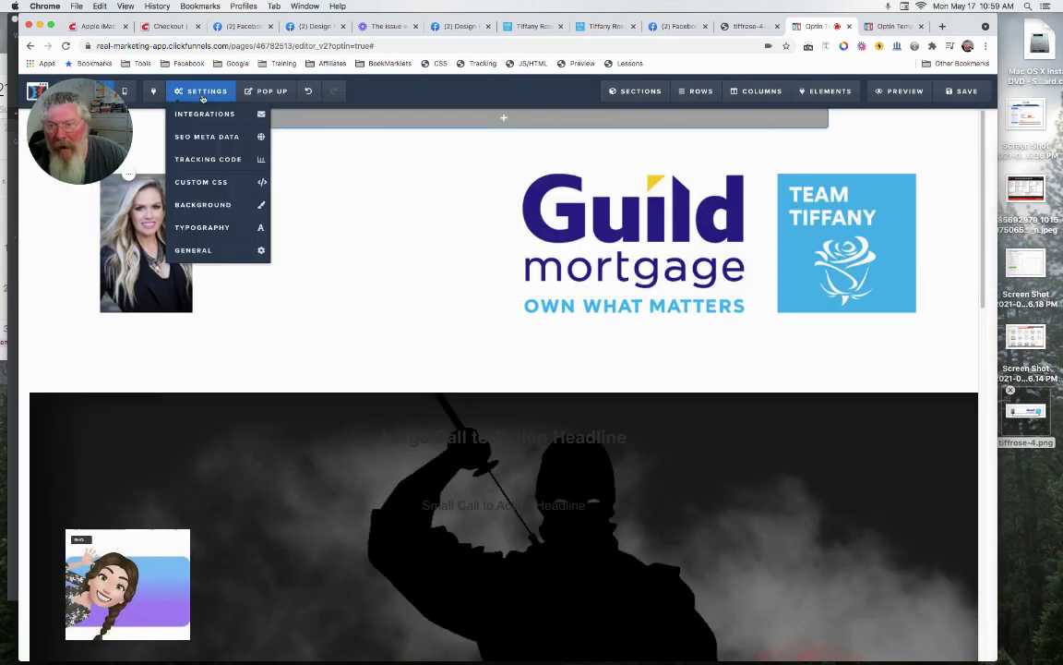
pyautogui.click(196, 180)
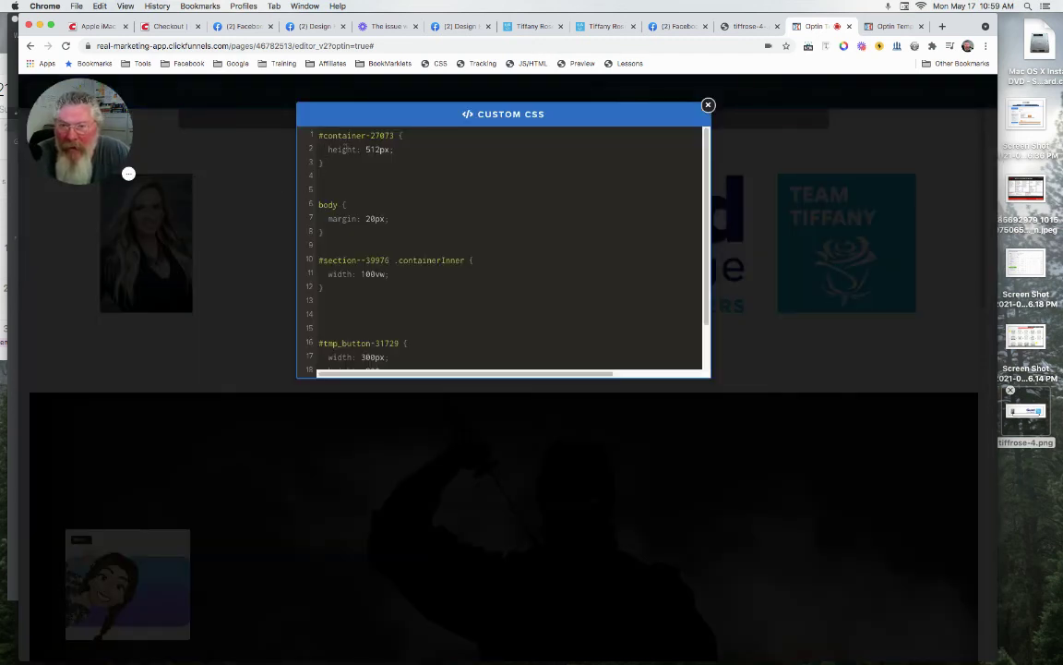
pyautogui.moveTo(325, 148); pyautogui.dragTo(418, 149)
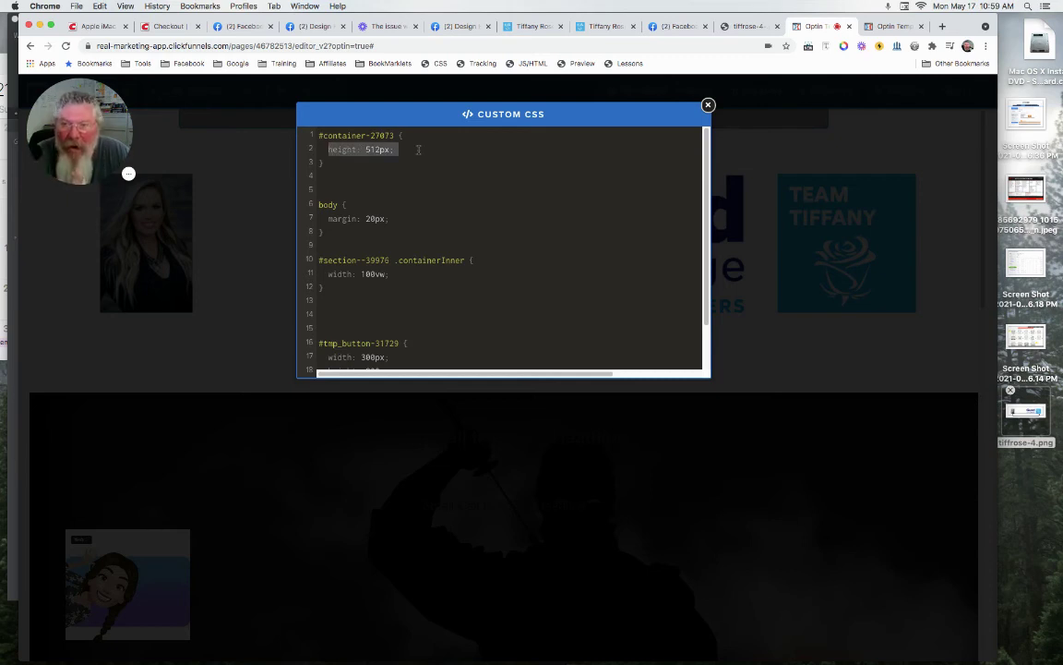
pyautogui.click(743, 26)
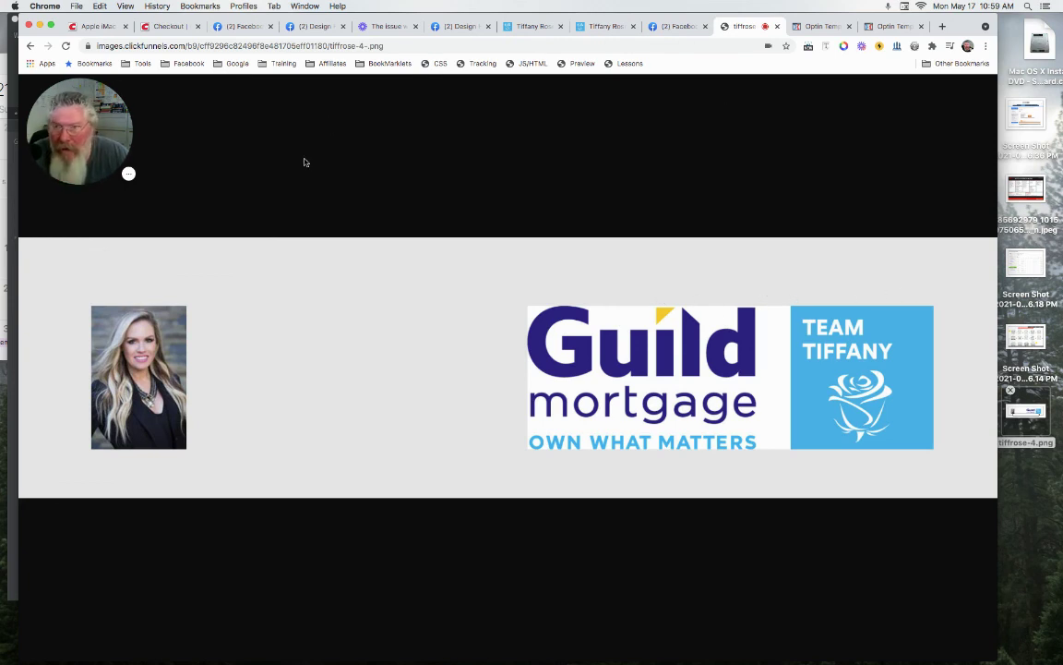
# On the recommended restaurants page, vary the header section's inline height in the inspector and leave it at 513px
pyautogui.click(602, 28)
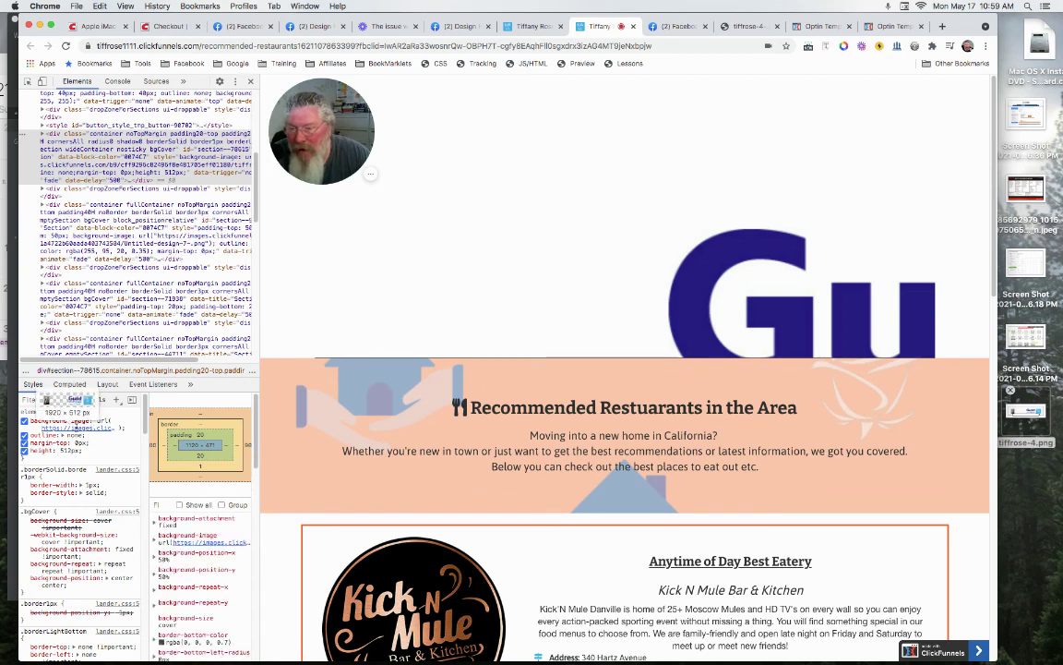
pyautogui.click(68, 450)
pyautogui.click(68, 451)
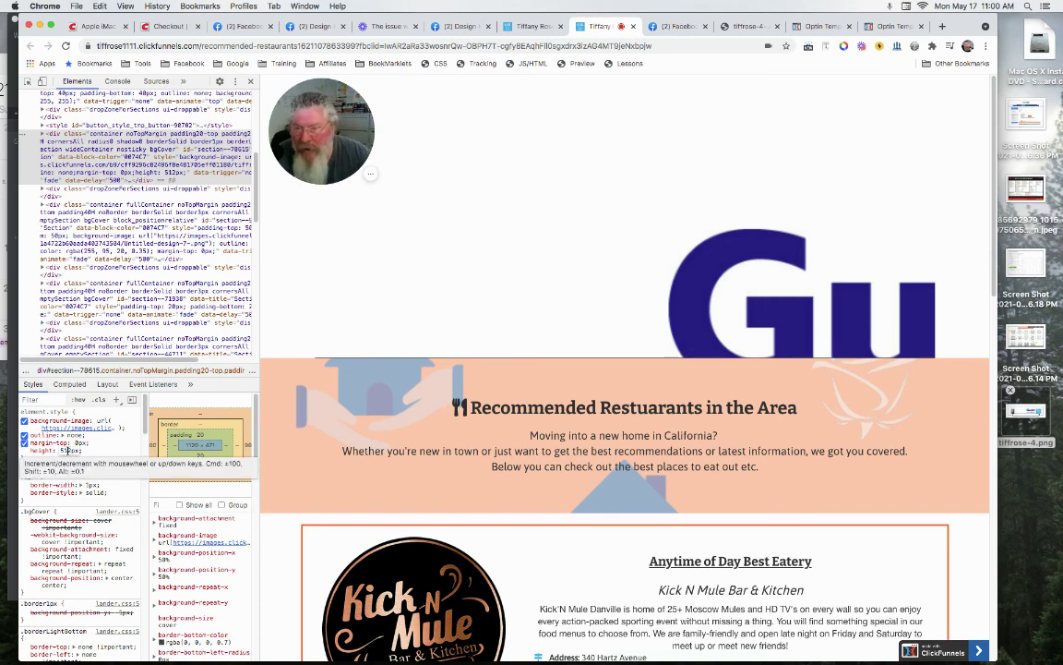
pyautogui.press('Up')
pyautogui.press('Up')
pyautogui.press('Up')
pyautogui.press('Up')
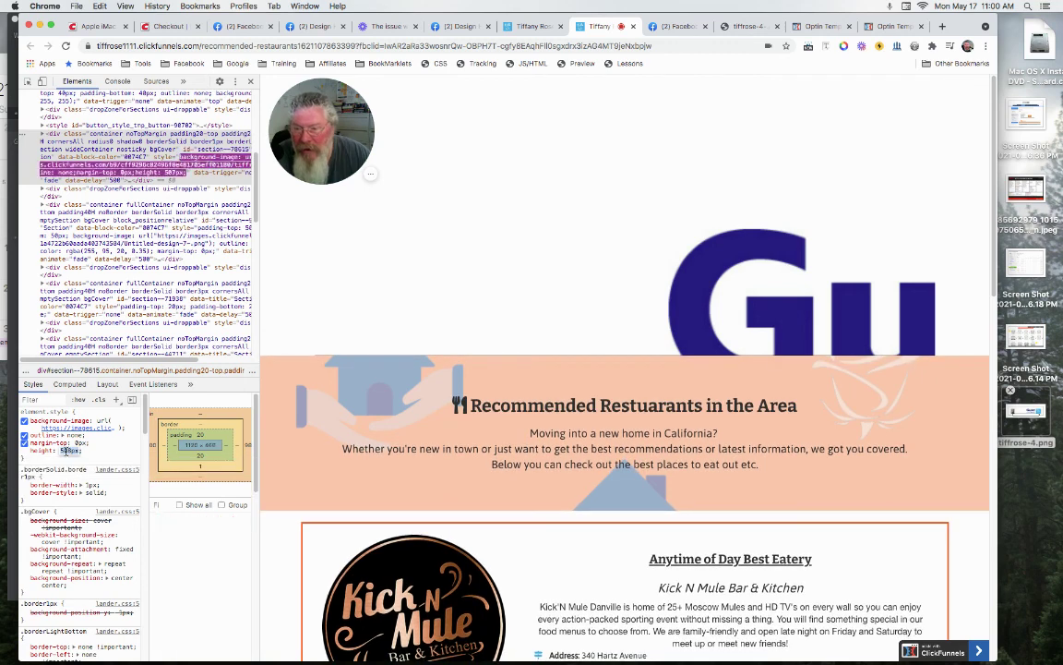
pyautogui.press('Up')
pyautogui.press('Up')
pyautogui.press('Up')
pyautogui.press('Up')
pyautogui.press('Up')
pyautogui.press('Up')
pyautogui.press('Up')
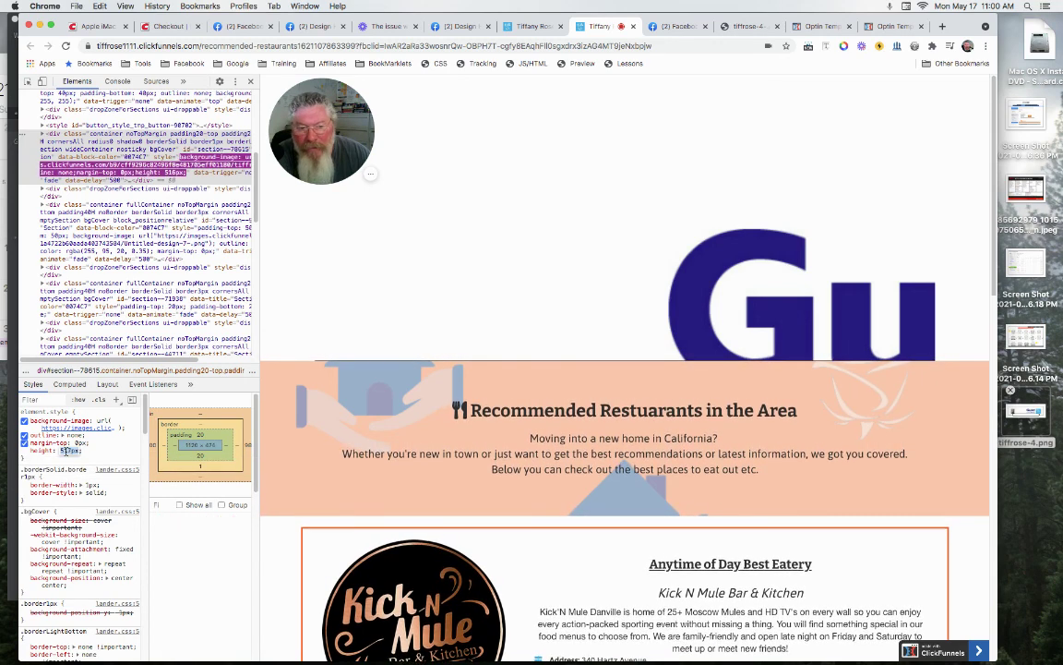
pyautogui.press('Down')
pyautogui.press('Down')
pyautogui.press('Down')
pyautogui.press('Down')
pyautogui.press('Down')
pyautogui.press('Down')
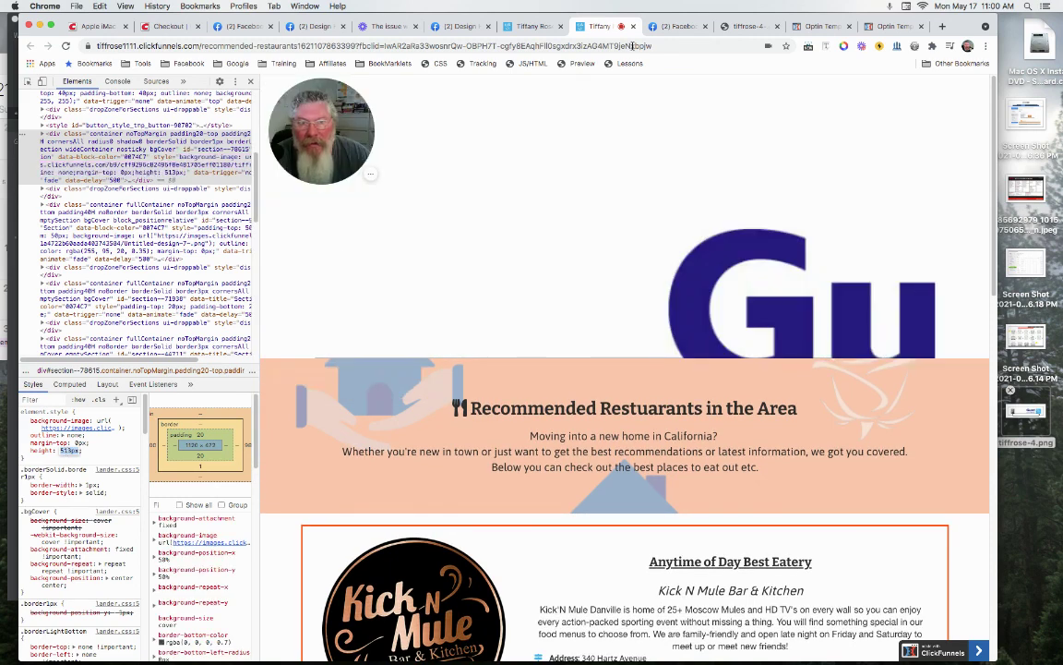
# Return to the page editor, close the custom CSS and add a three-column row to the Guild Mortgage section
pyautogui.click(804, 29)
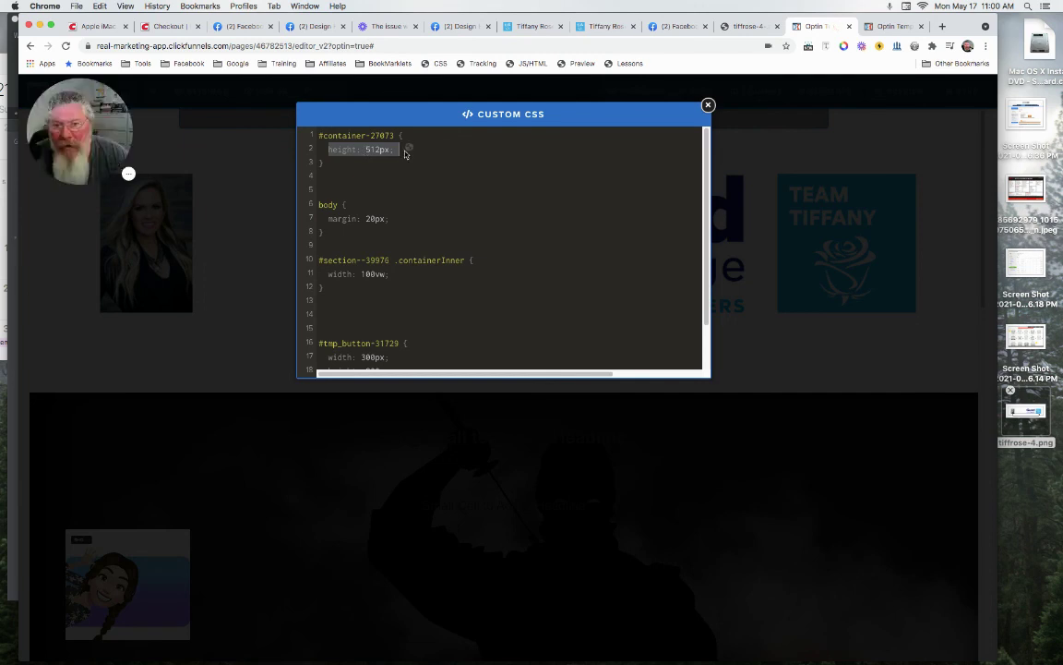
pyautogui.click(431, 184)
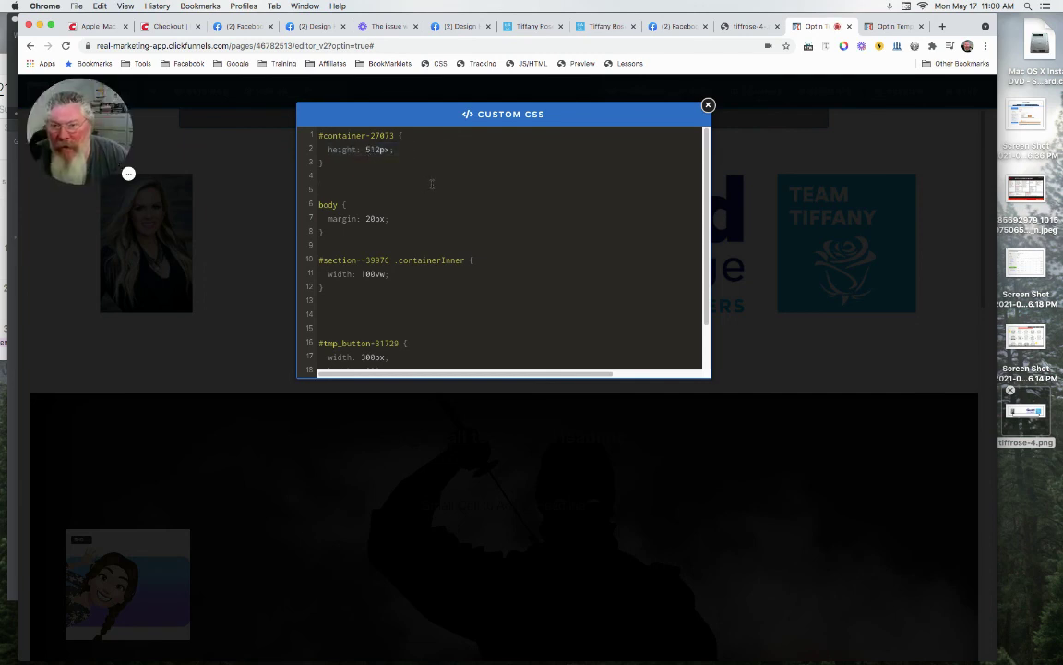
pyautogui.click(852, 224)
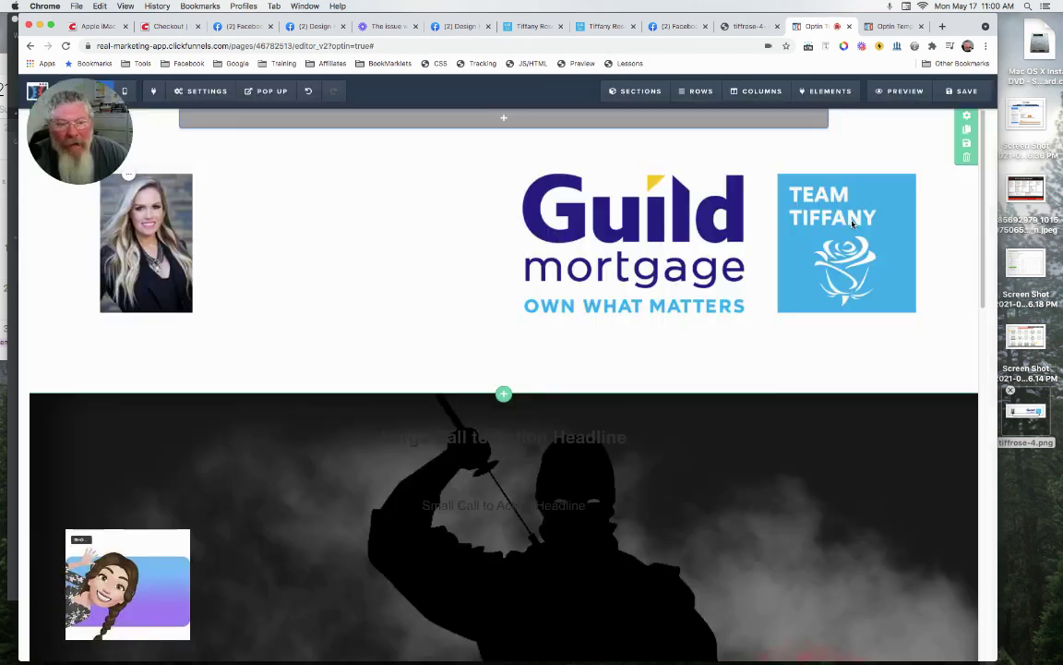
pyautogui.click(501, 118)
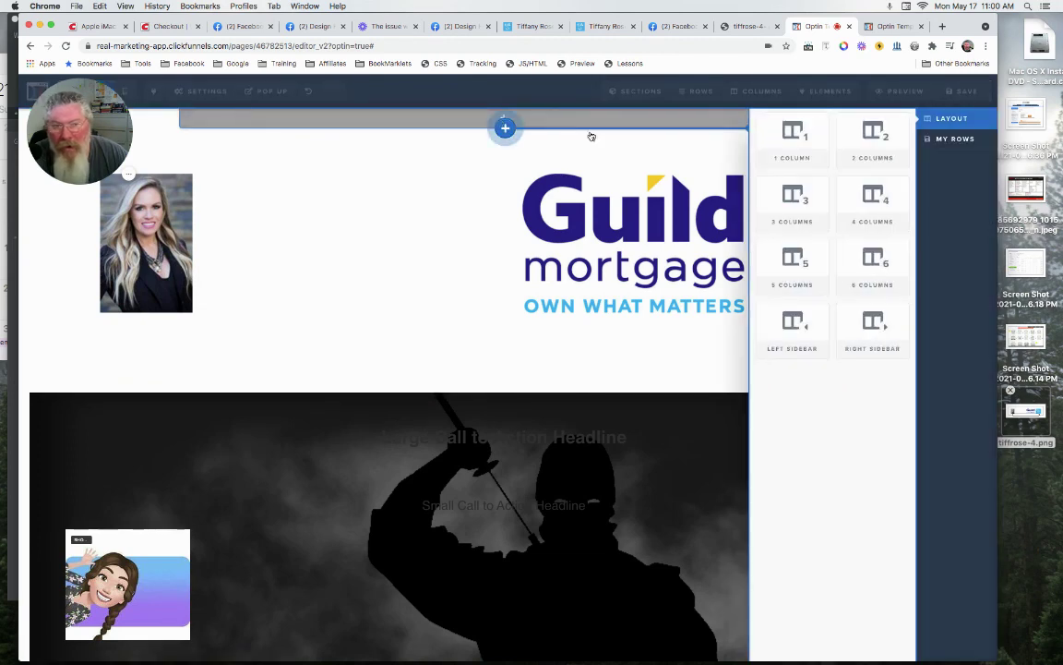
pyautogui.click(794, 198)
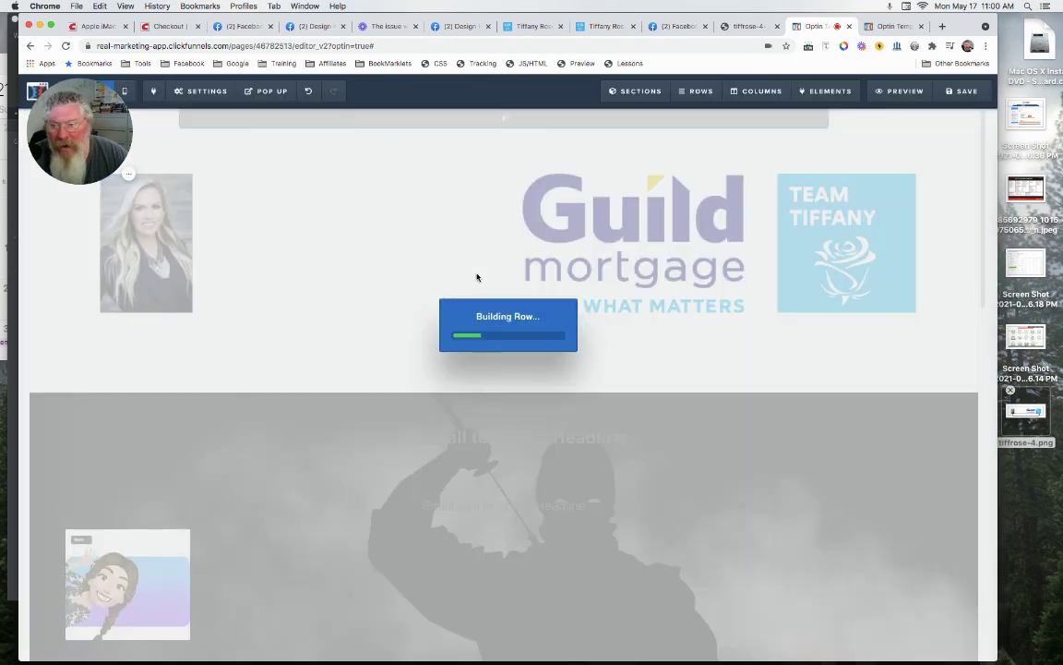